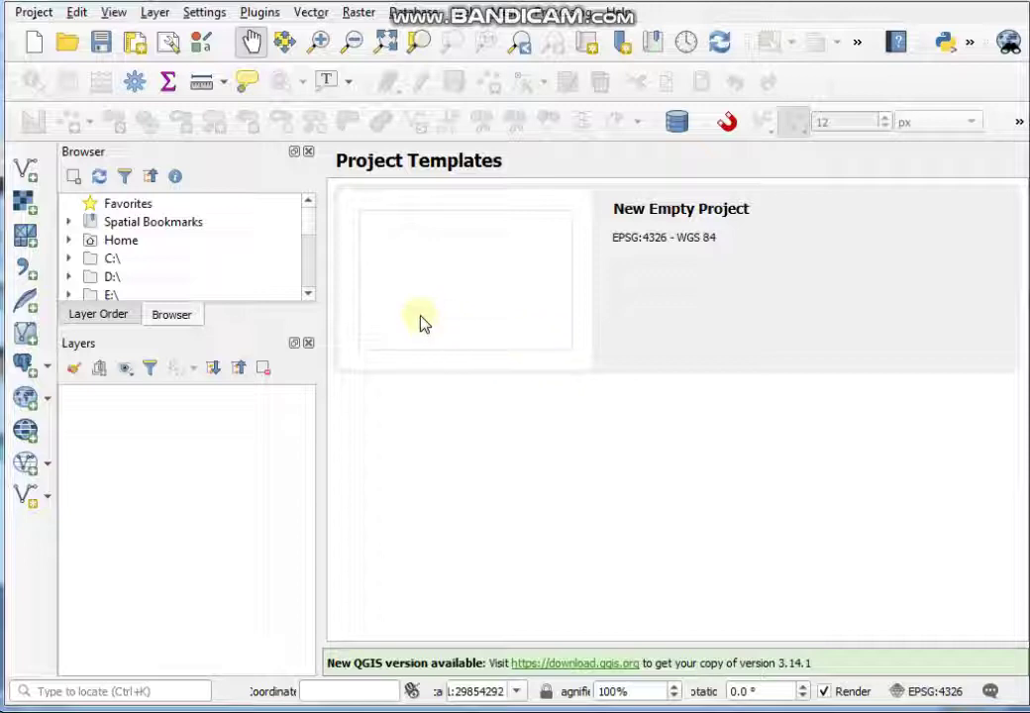
Start a new shapefile layer and set its file to Point in the "point" folder of "5. create shape file".
{"action": "left_click", "coordinate": [154, 13]}
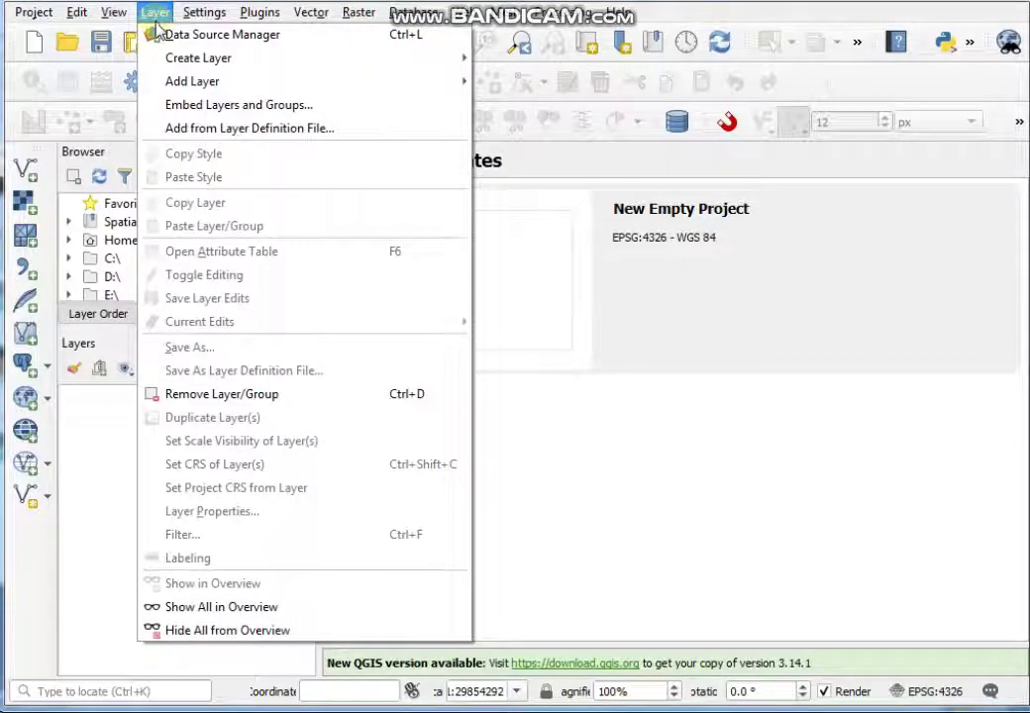
{"action": "mouse_move", "coordinate": [189, 60]}
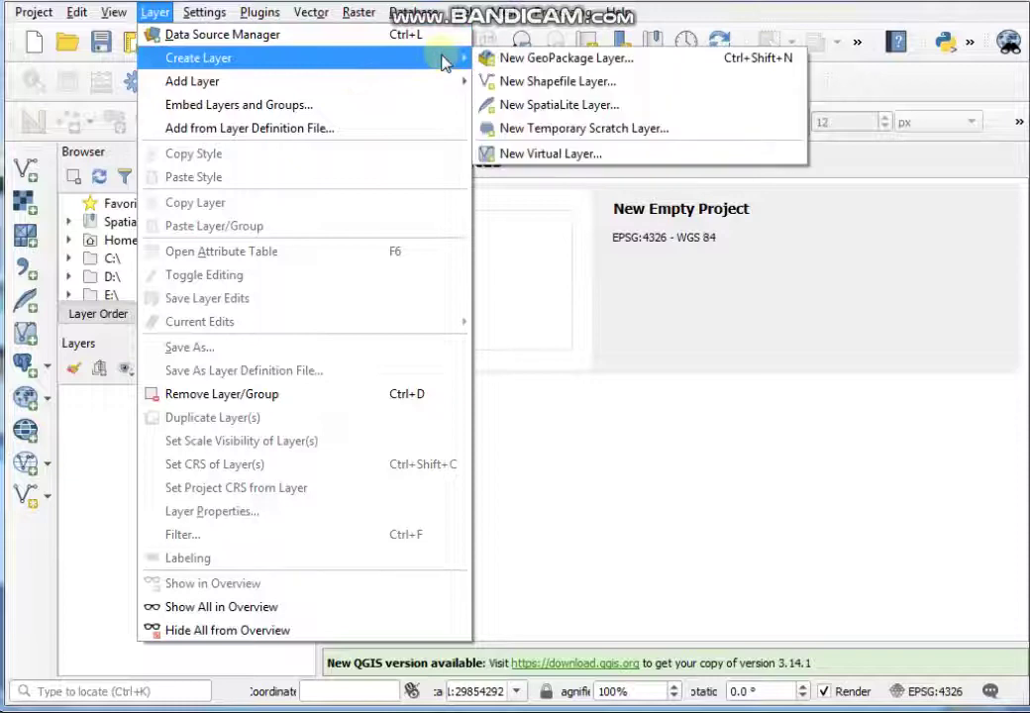
{"action": "left_click", "coordinate": [579, 87]}
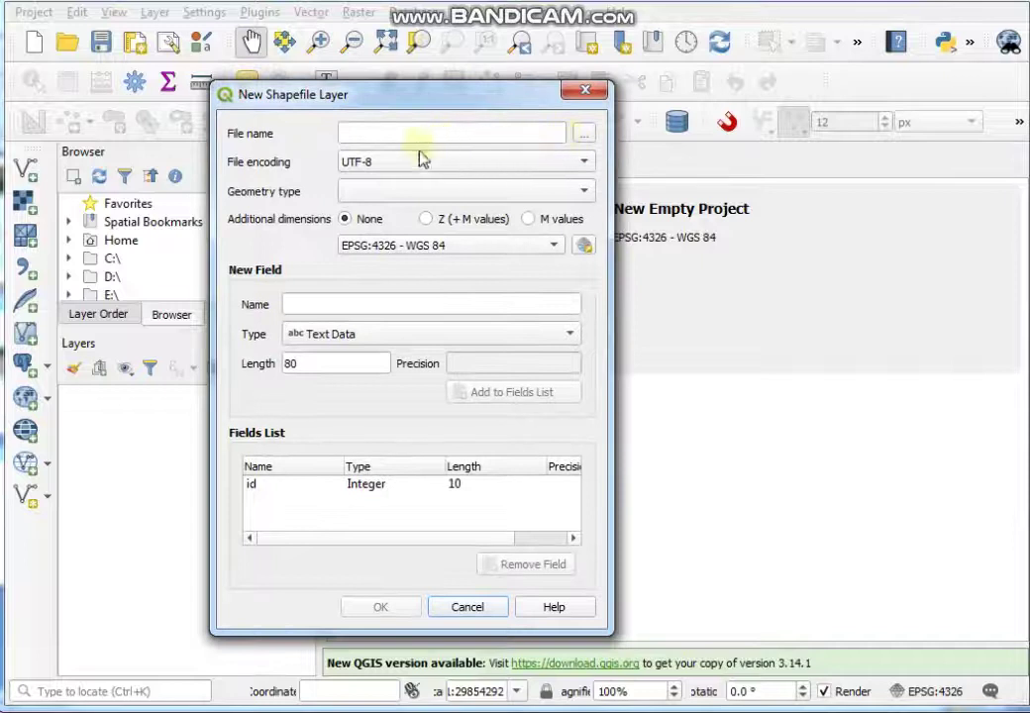
{"action": "left_click", "coordinate": [585, 135]}
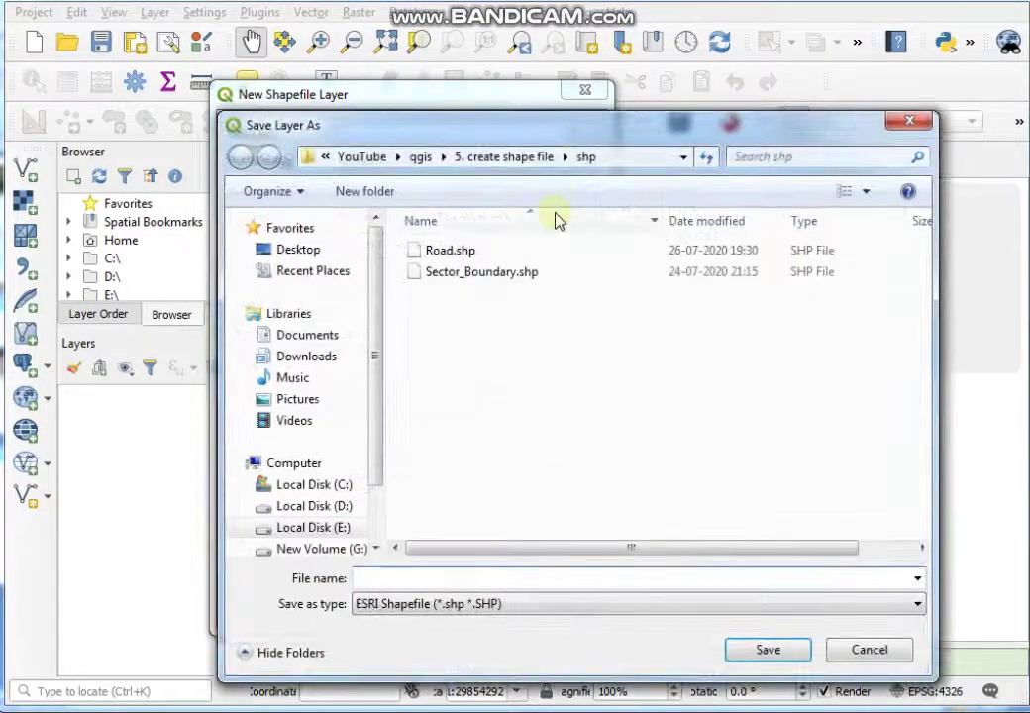
{"action": "left_click", "coordinate": [523, 158]}
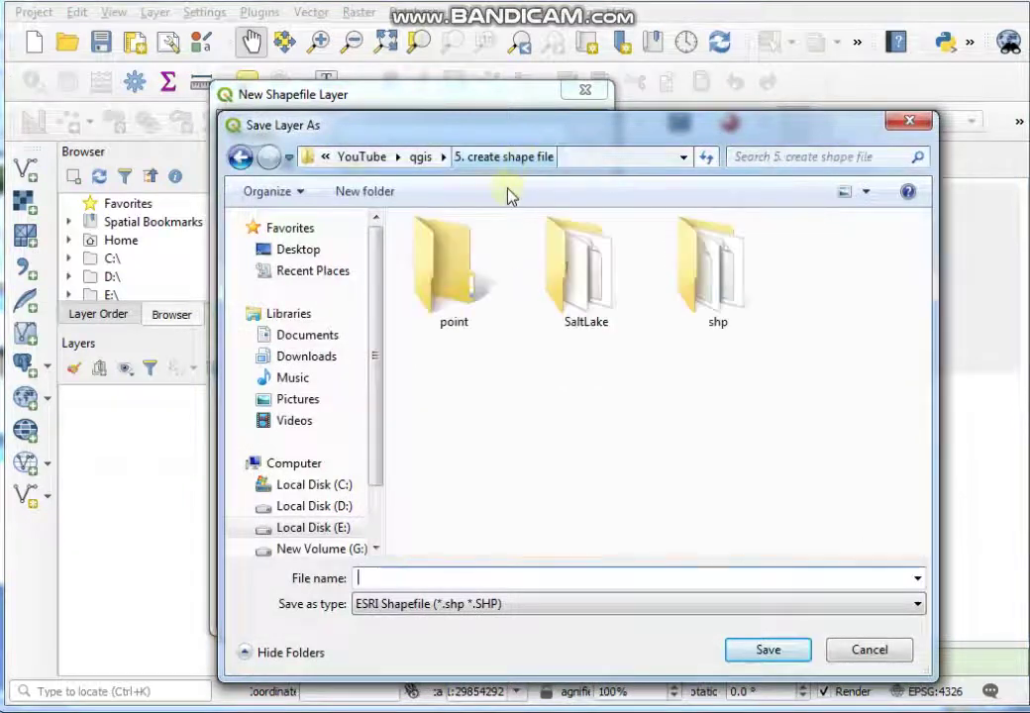
{"action": "double_click", "coordinate": [468, 300]}
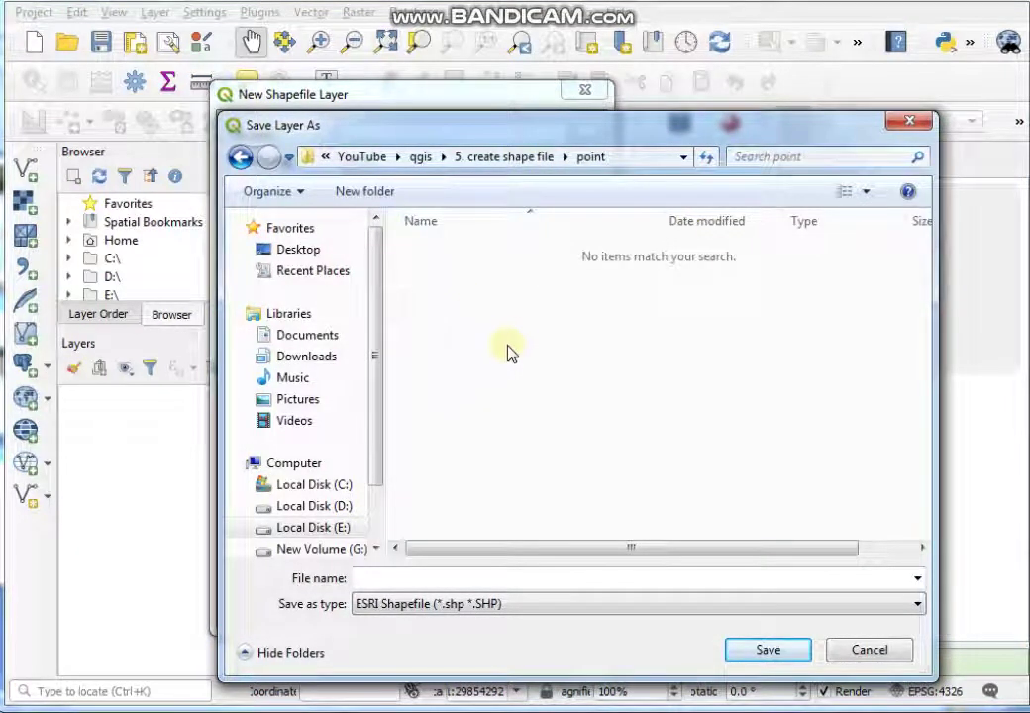
{"action": "left_click", "coordinate": [441, 581]}
{"action": "type", "text": "Point"}
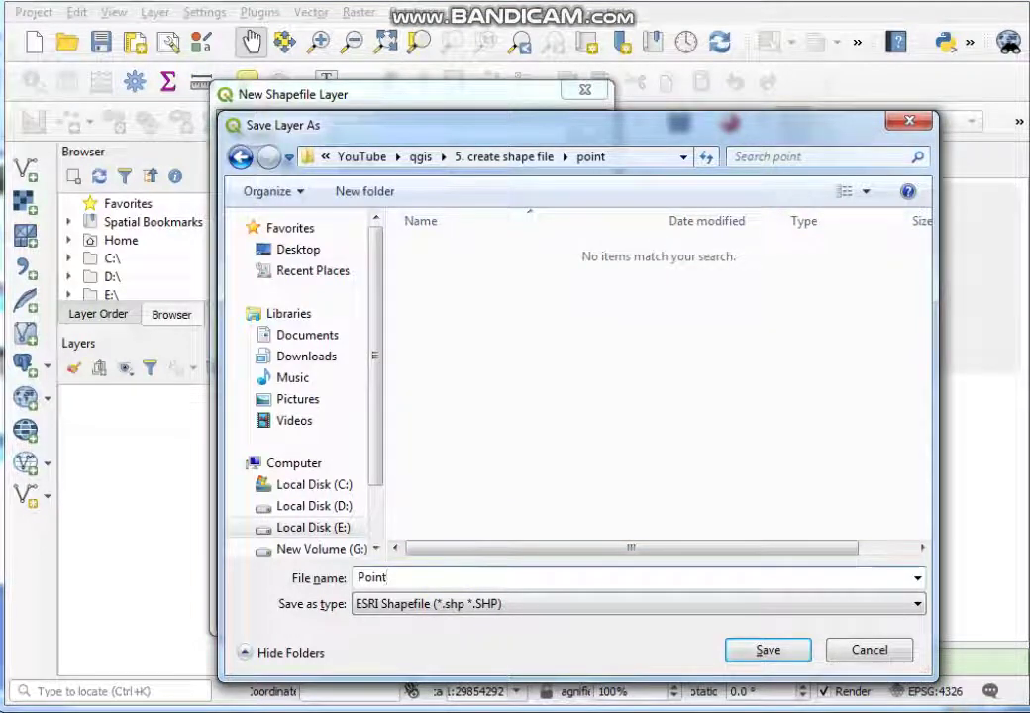
{"action": "left_click", "coordinate": [774, 655]}
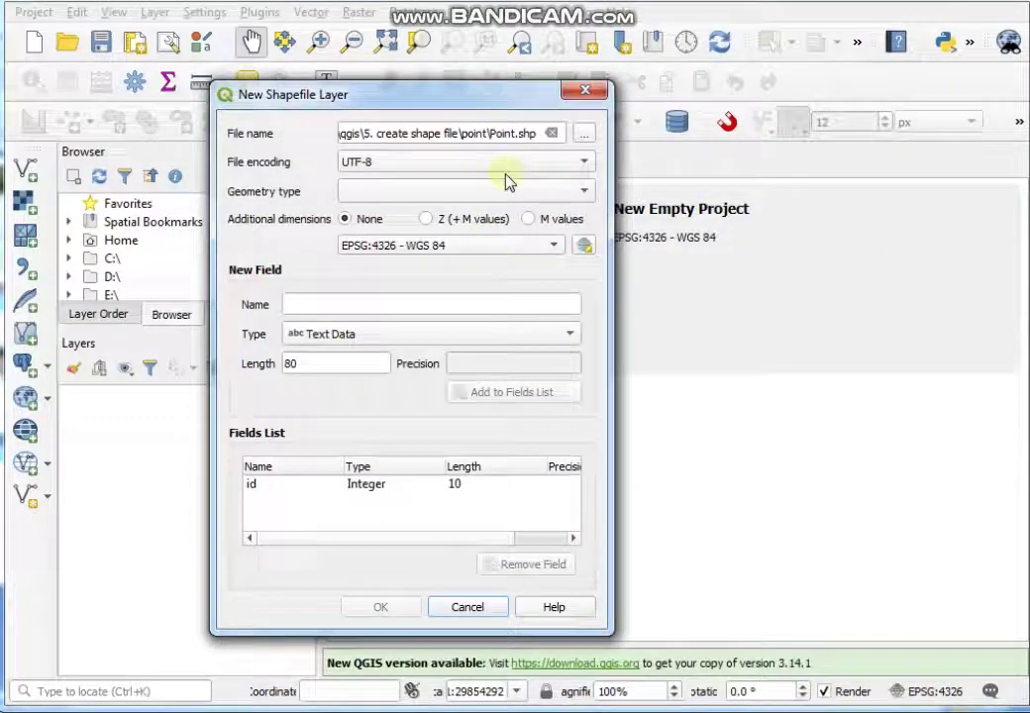
Keep the UTF-8 file encoding and set the new shapefile's geometry type to Point.
{"action": "left_click", "coordinate": [585, 167]}
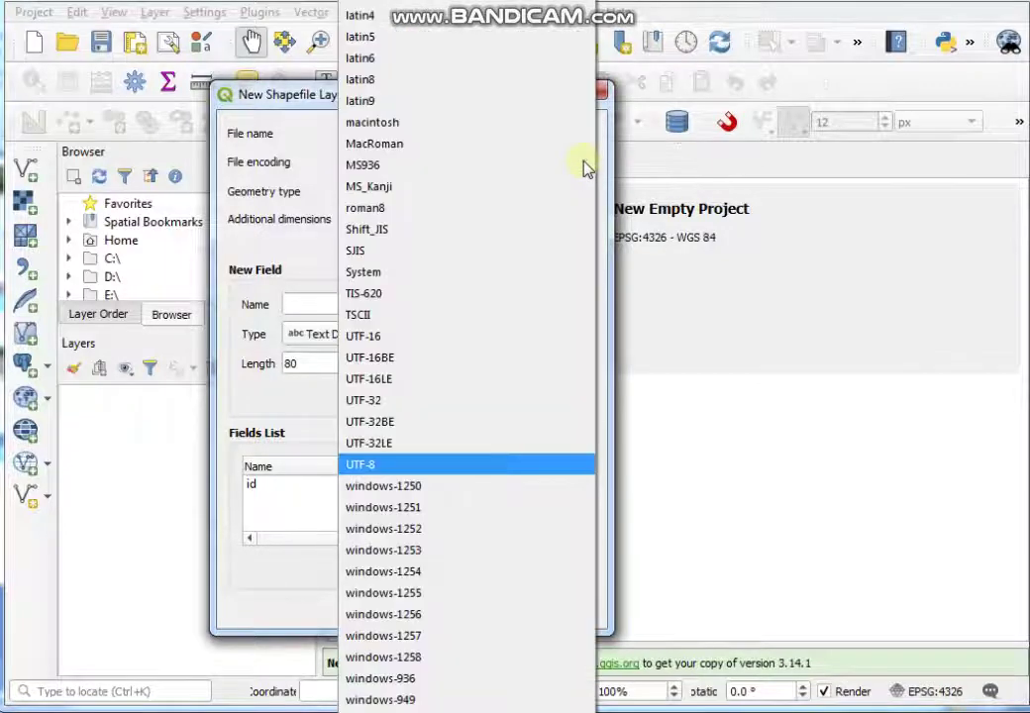
{"action": "left_click", "coordinate": [396, 474]}
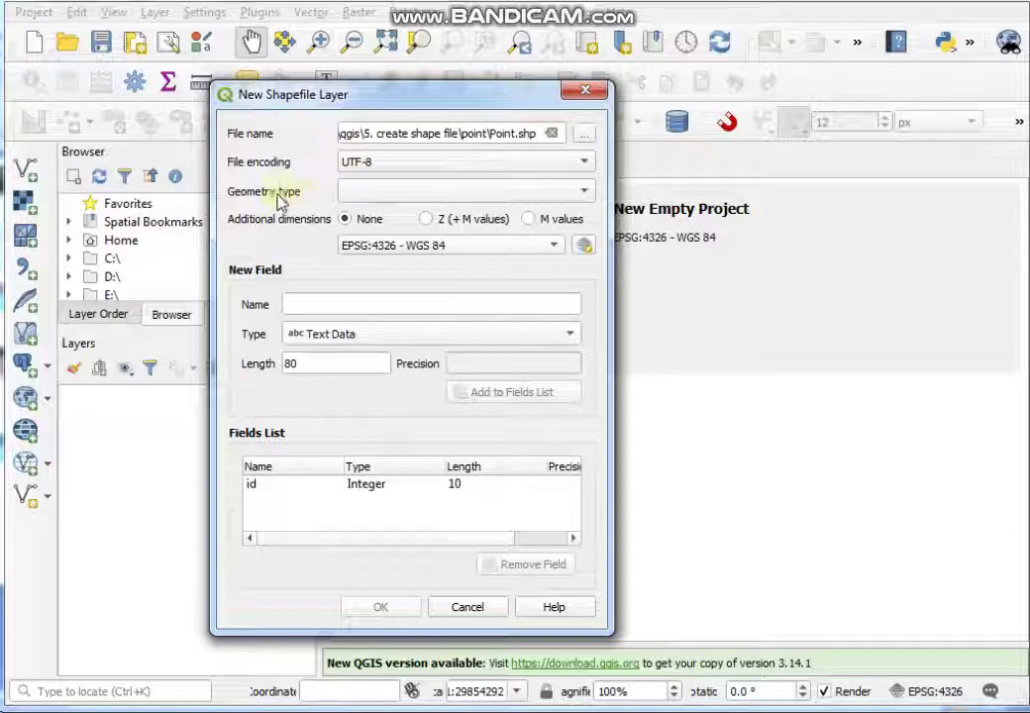
{"action": "left_click", "coordinate": [584, 192]}
{"action": "left_click", "coordinate": [449, 212]}
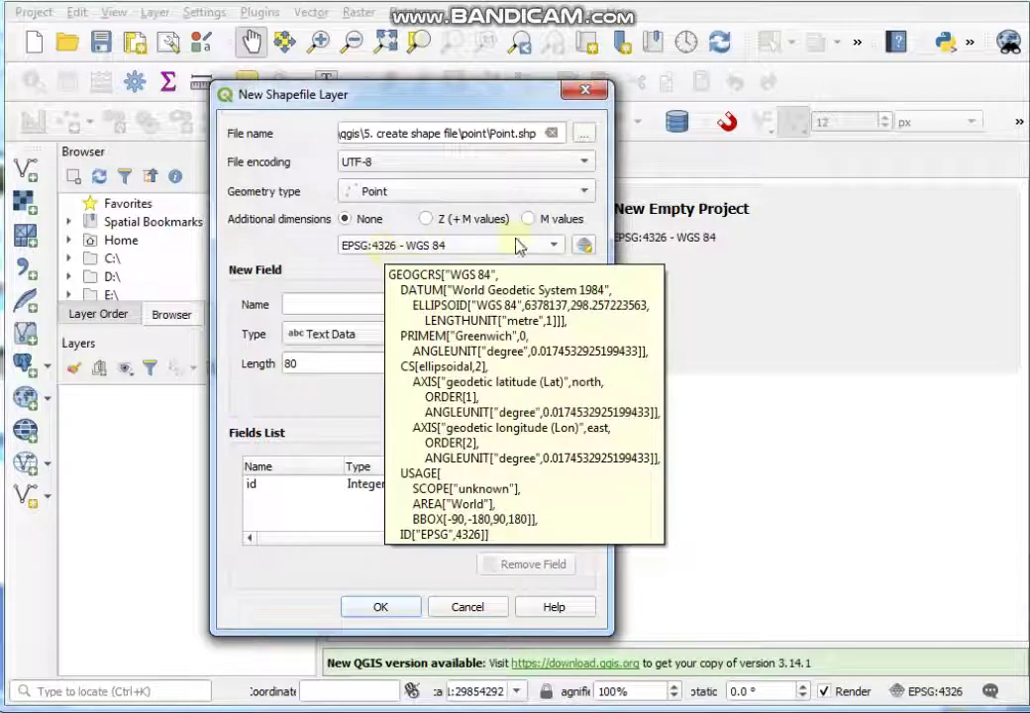
Set the new layer's coordinate reference system to WGS 84 / UTM zone 45N (EPSG:32645).
{"action": "left_click", "coordinate": [584, 248]}
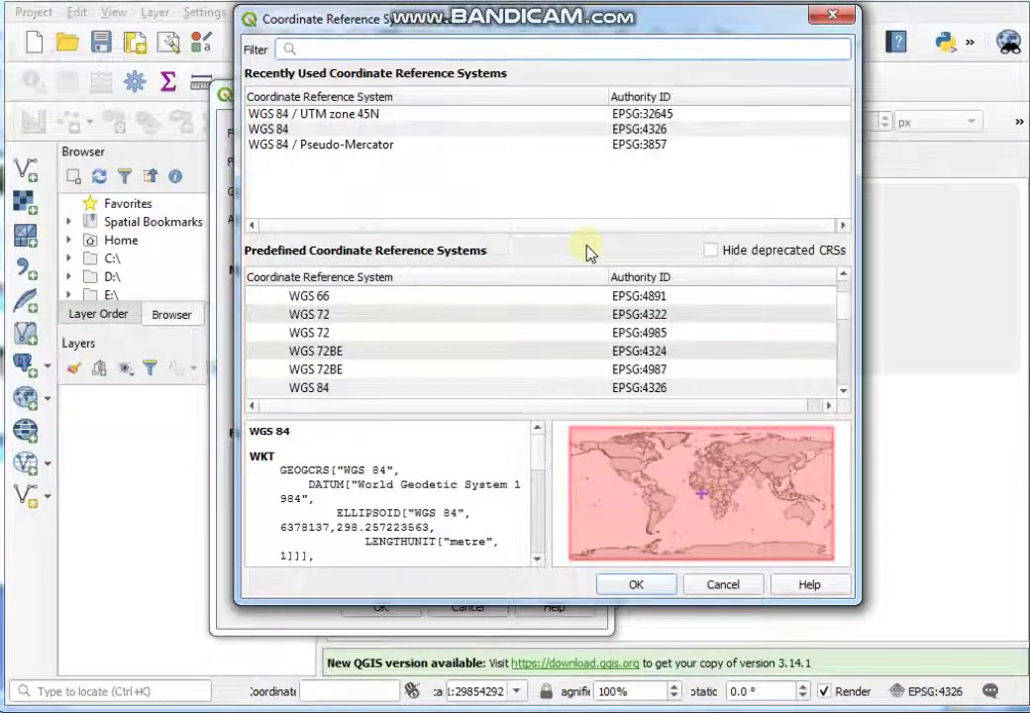
{"action": "left_click", "coordinate": [366, 116]}
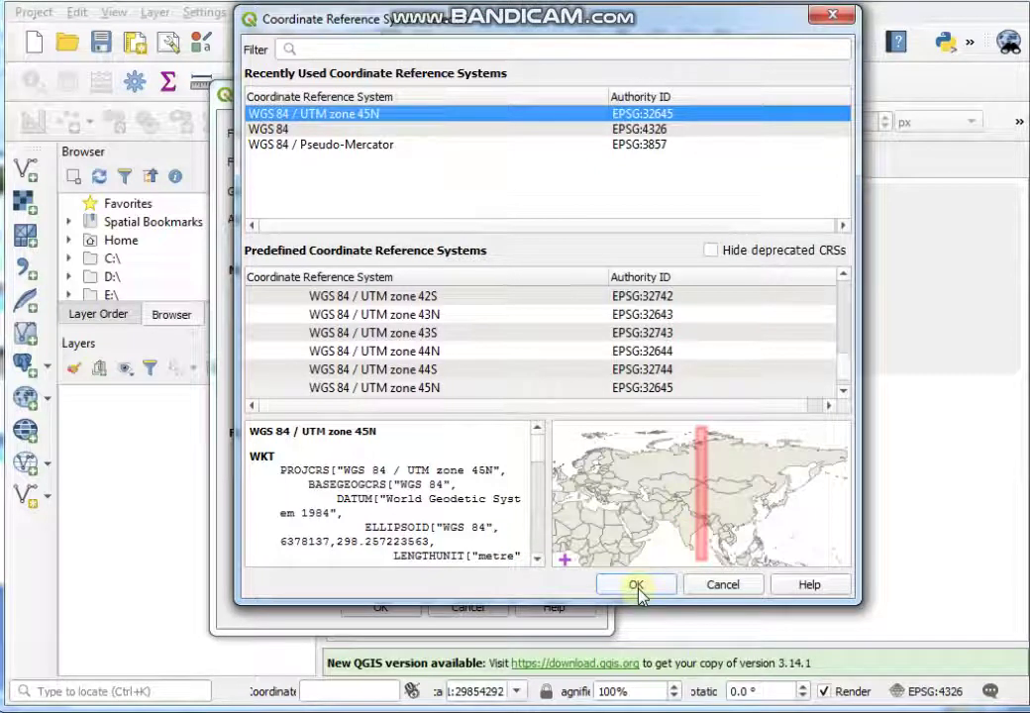
{"action": "scroll", "coordinate": [703, 510], "scroll_direction": "up", "scroll_amount": 3}
{"action": "scroll", "coordinate": [705, 510], "scroll_direction": "down", "scroll_amount": 3}
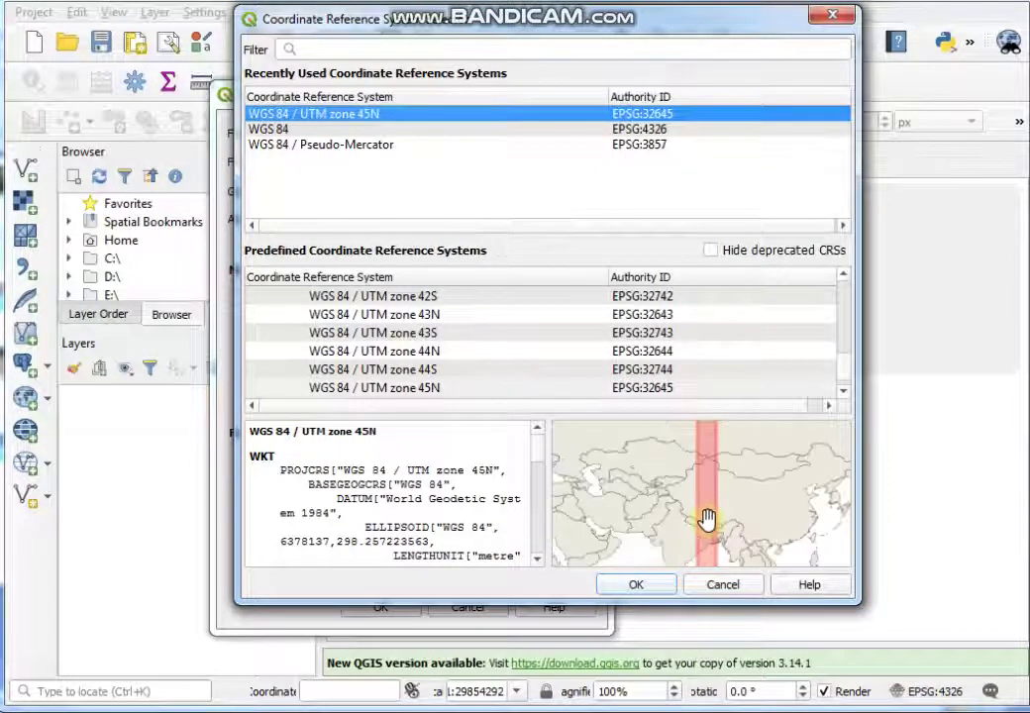
{"action": "left_click", "coordinate": [637, 587]}
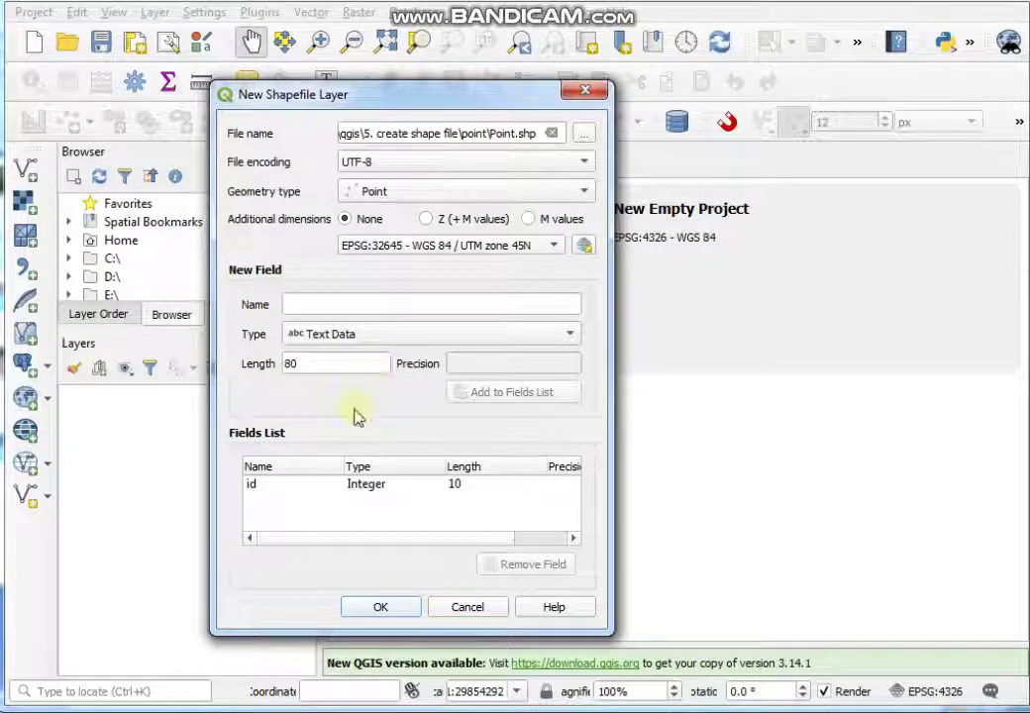
Add a text data field called Name with length 100 to the fields list and create the shapefile layer.
{"action": "left_click", "coordinate": [348, 304]}
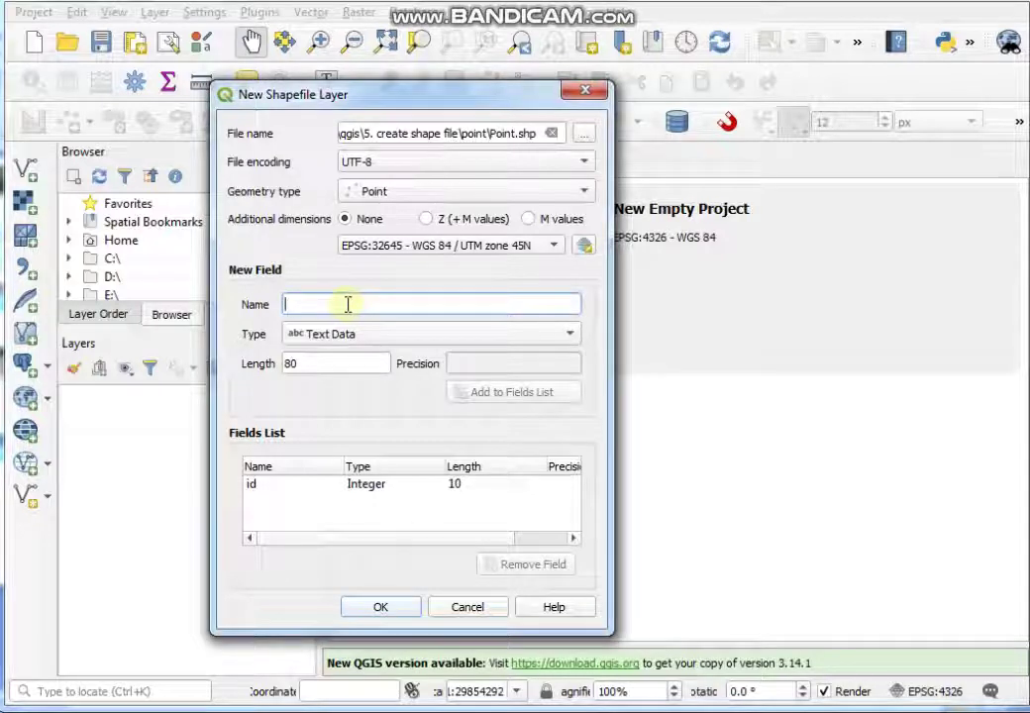
{"action": "type", "text": "namr"}
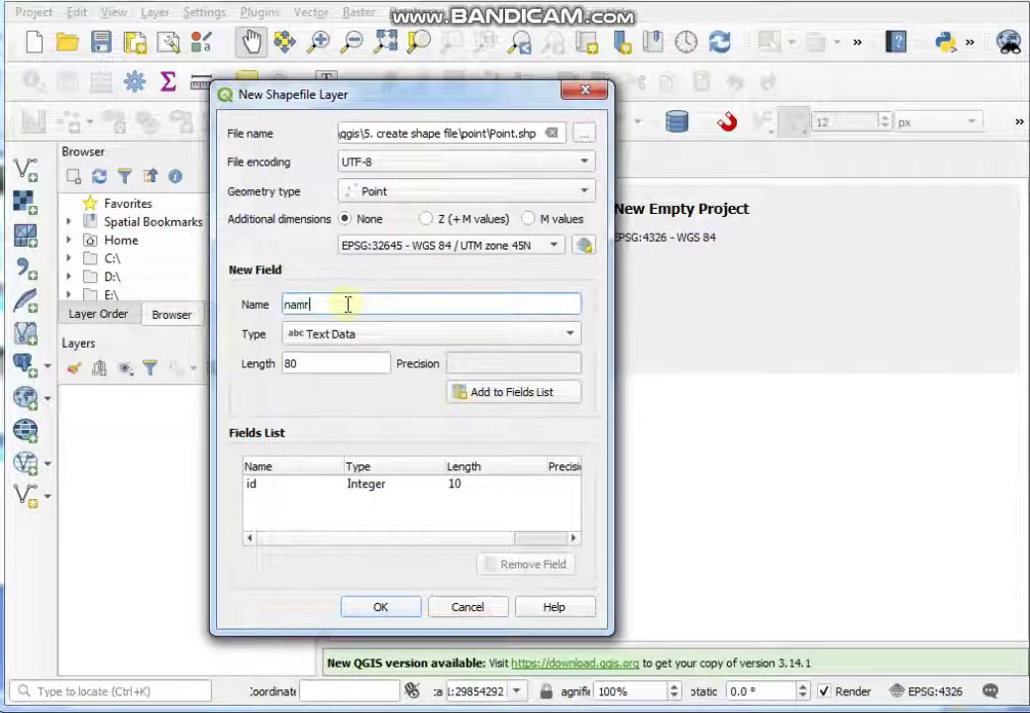
{"action": "key", "text": "BackSpace"}
{"action": "key", "text": "BackSpace"}
{"action": "key", "text": "BackSpace"}
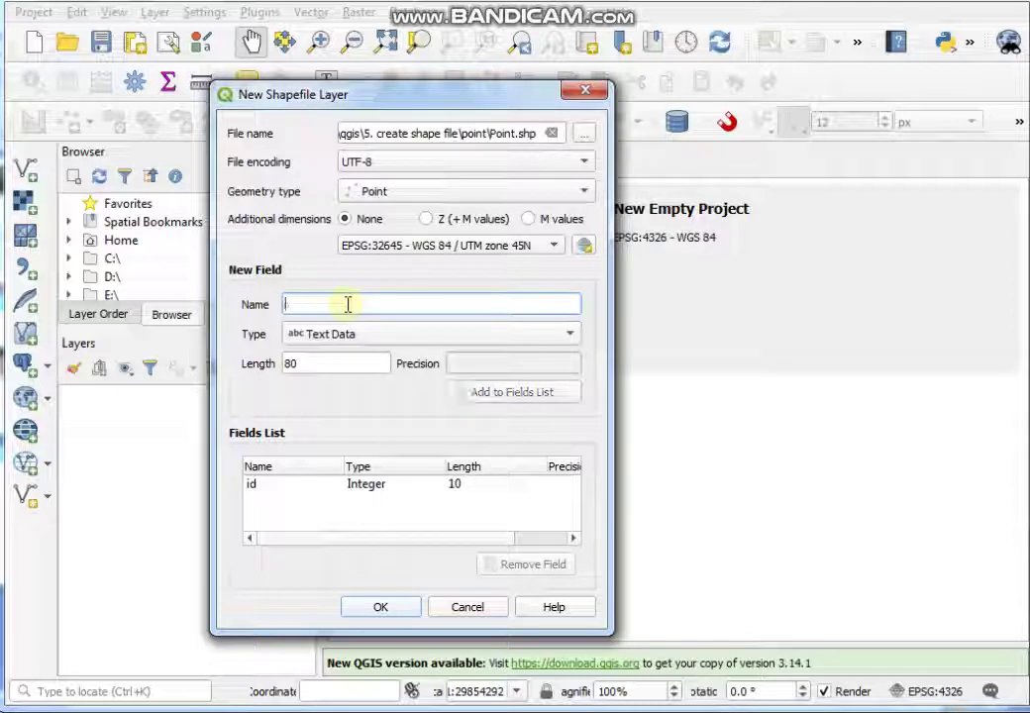
{"action": "type", "text": "Name"}
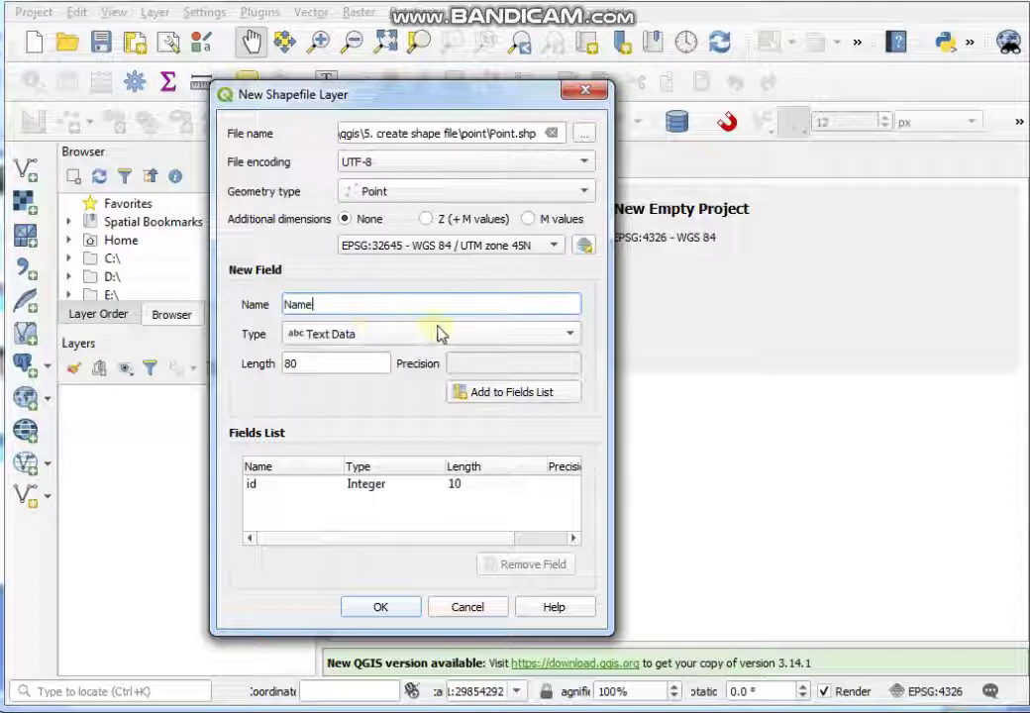
{"action": "left_click", "coordinate": [573, 338]}
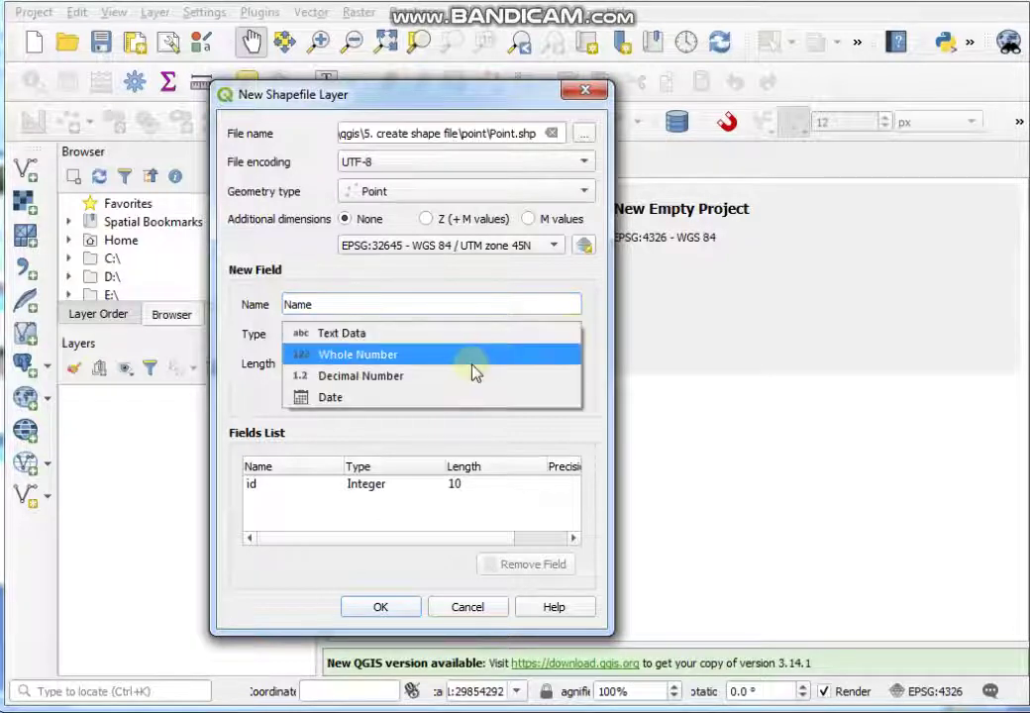
{"action": "left_click", "coordinate": [417, 339]}
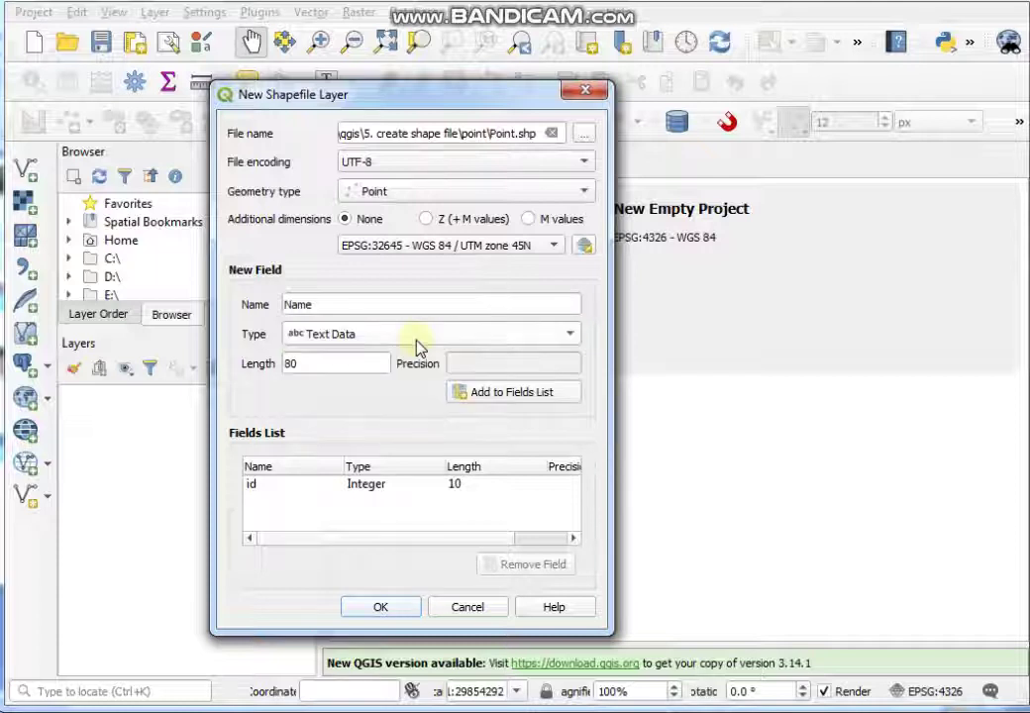
{"action": "left_click_drag", "start_coordinate": [333, 364], "coordinate": [236, 351]}
{"action": "type", "text": "100"}
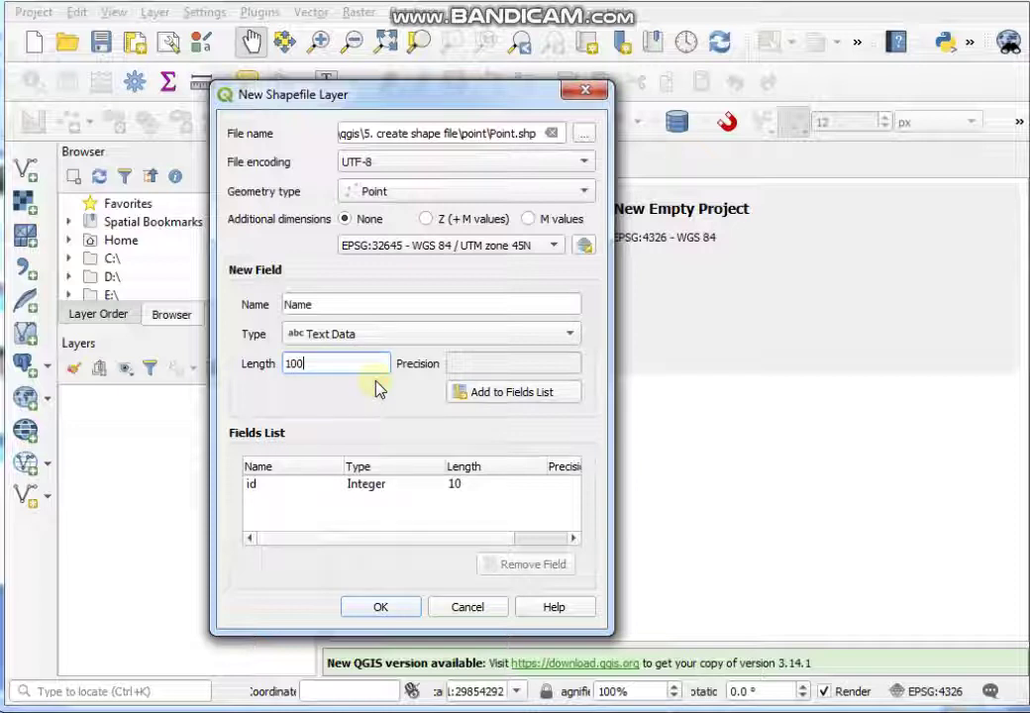
{"action": "left_click", "coordinate": [513, 393]}
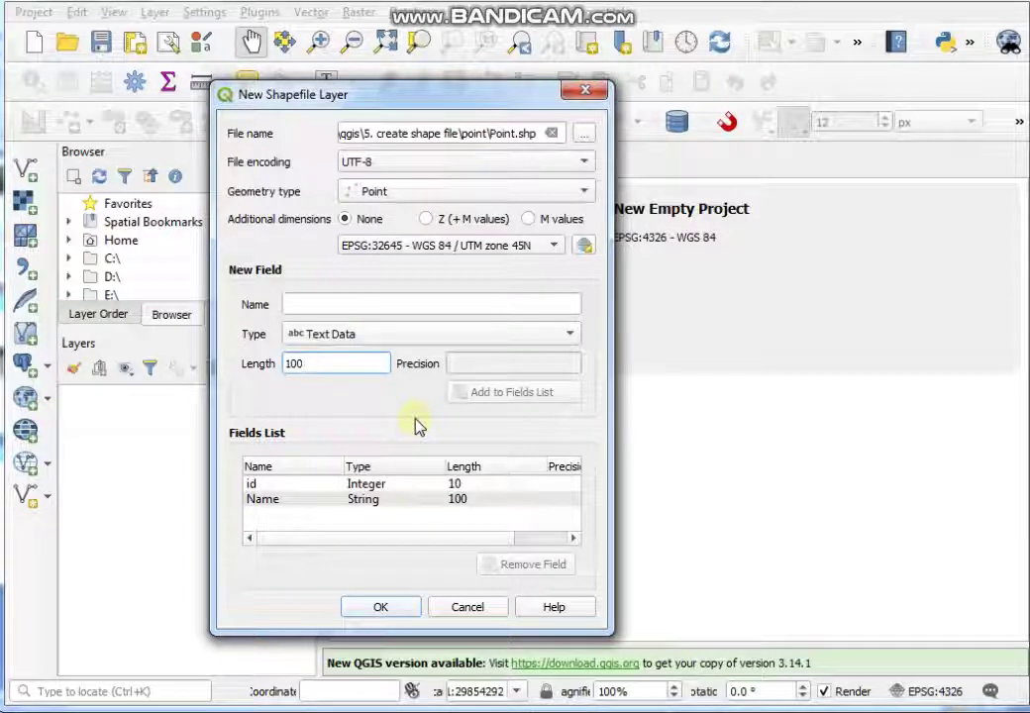
{"action": "left_click", "coordinate": [383, 609]}
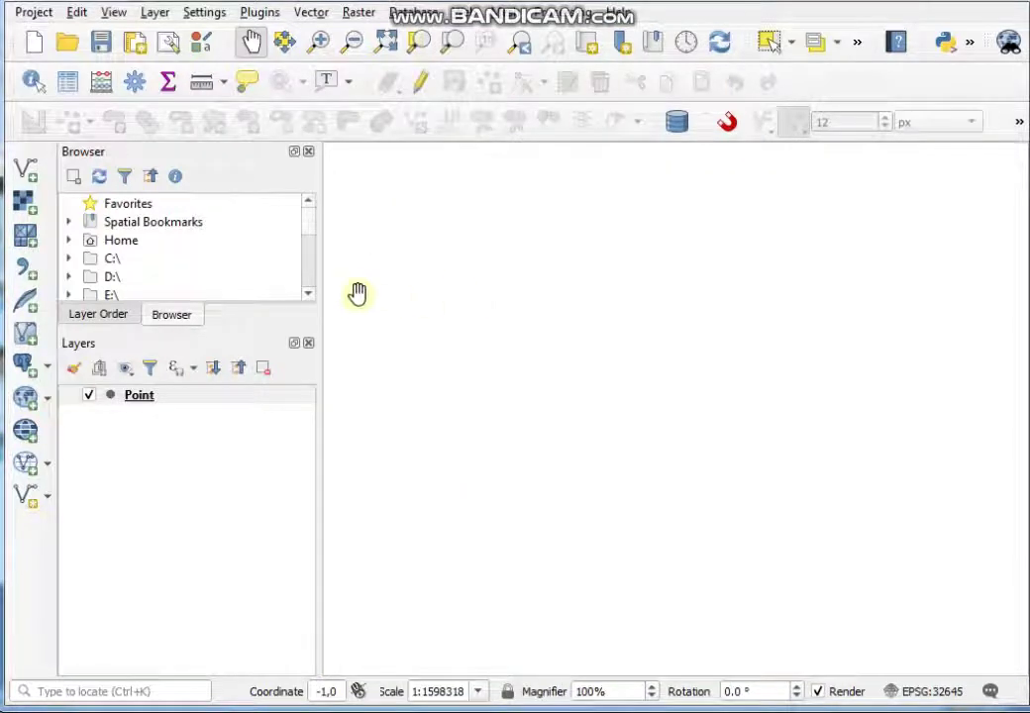
Add the Google Satellite XYZ tile layer to the project beneath the Point layer.
{"action": "left_click_drag", "start_coordinate": [308, 223], "coordinate": [308, 242]}
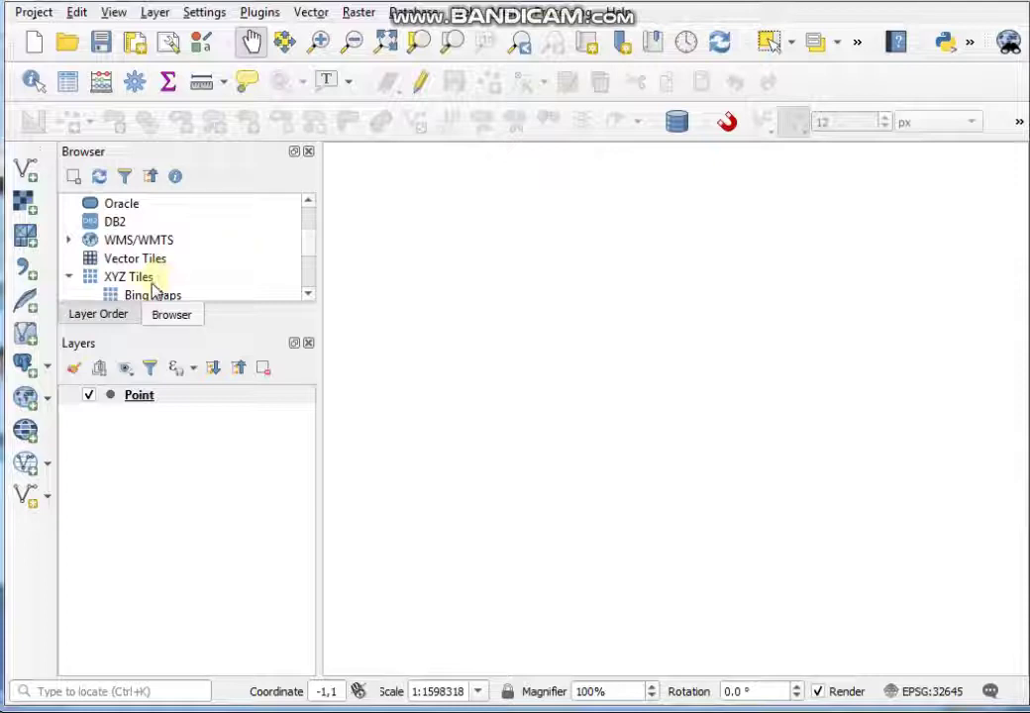
{"action": "scroll", "coordinate": [198, 266], "scroll_direction": "down", "scroll_amount": 1}
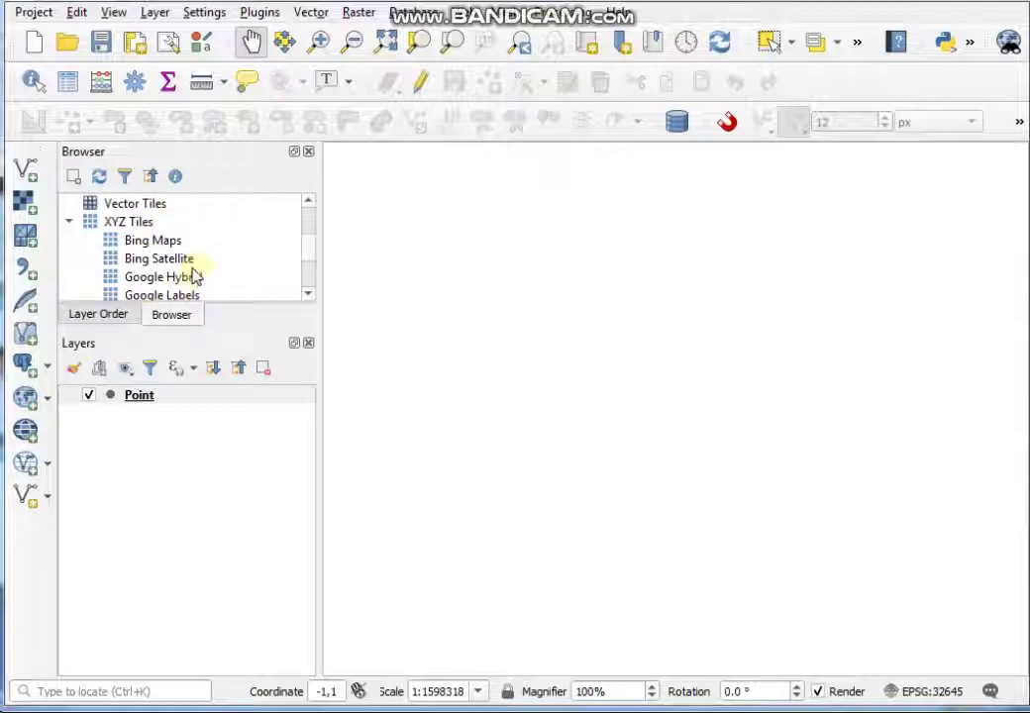
{"action": "scroll", "coordinate": [194, 271], "scroll_direction": "down", "scroll_amount": 1}
{"action": "scroll", "coordinate": [211, 287], "scroll_direction": "down", "scroll_amount": 1}
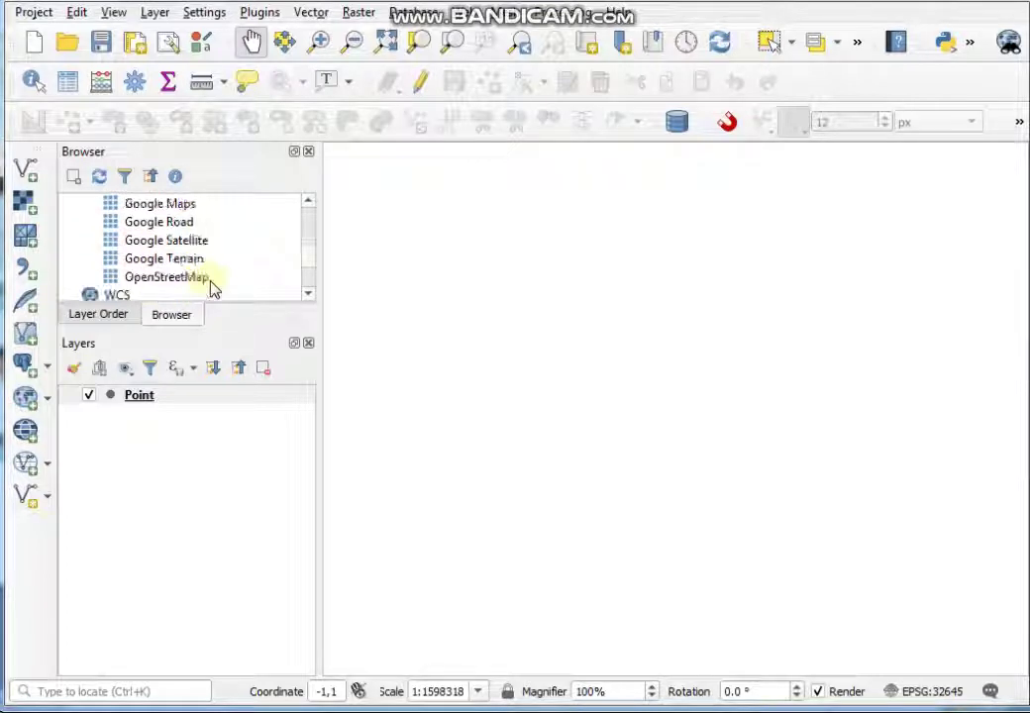
{"action": "left_click", "coordinate": [174, 241]}
{"action": "left_click_drag", "start_coordinate": [181, 243], "coordinate": [166, 436]}
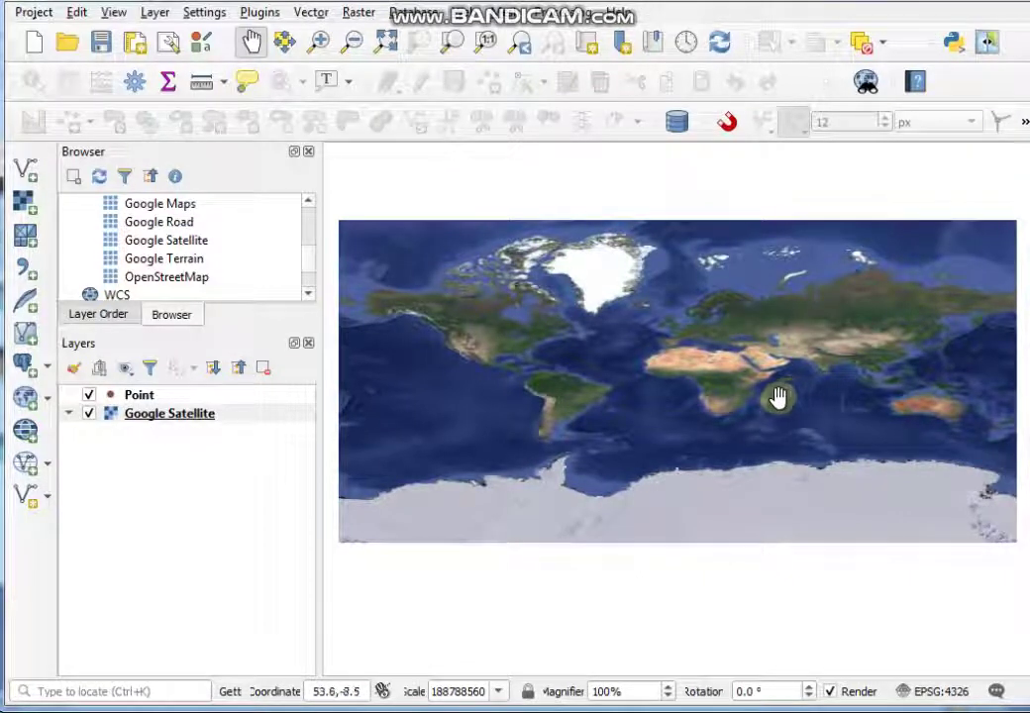
Locate the dense residential blocks beside the highway and canal near 88.400, 22.593 on the satellite map at scale 1:5108.
{"action": "scroll", "coordinate": [781, 403], "scroll_direction": "up", "scroll_amount": 2}
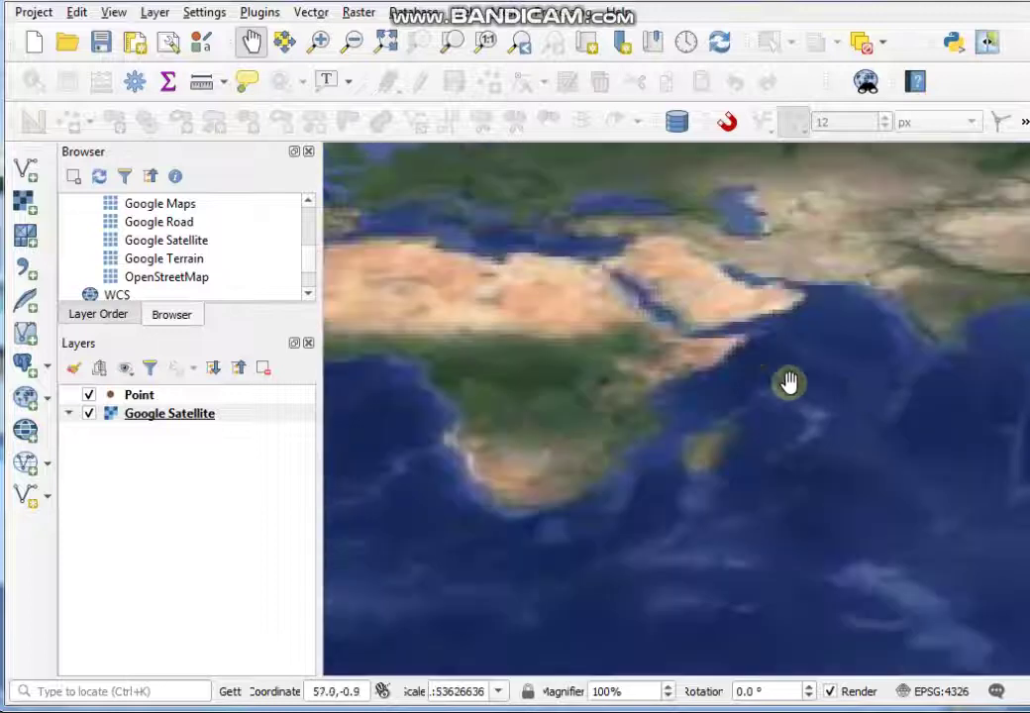
{"action": "left_click_drag", "start_coordinate": [869, 328], "coordinate": [733, 360]}
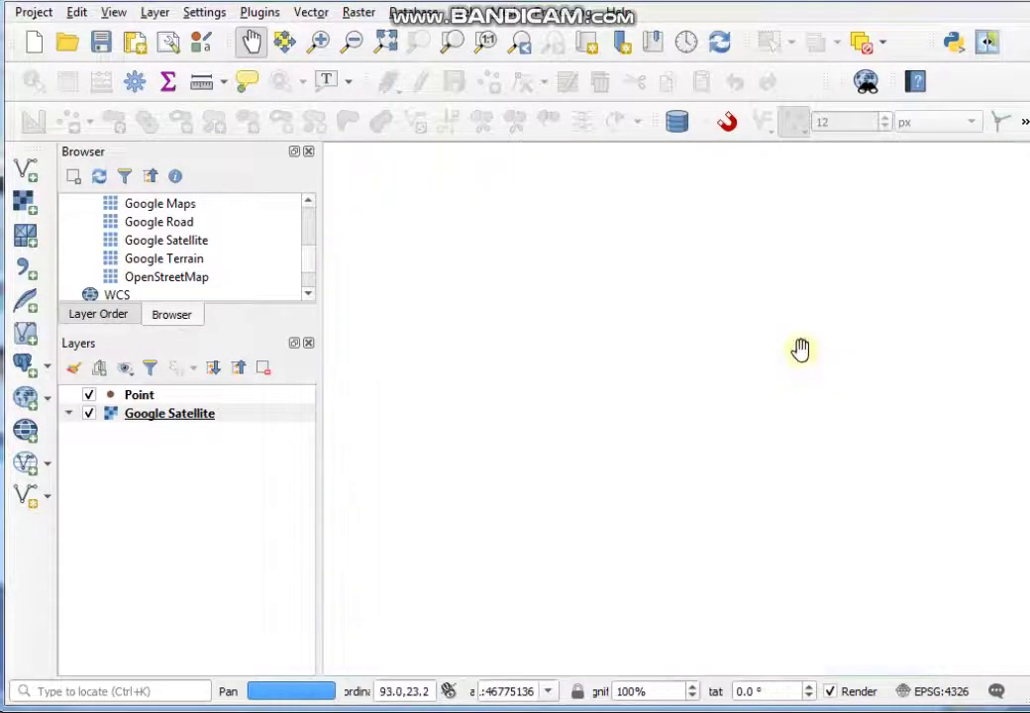
{"action": "scroll", "coordinate": [805, 353], "scroll_direction": "up", "scroll_amount": 1}
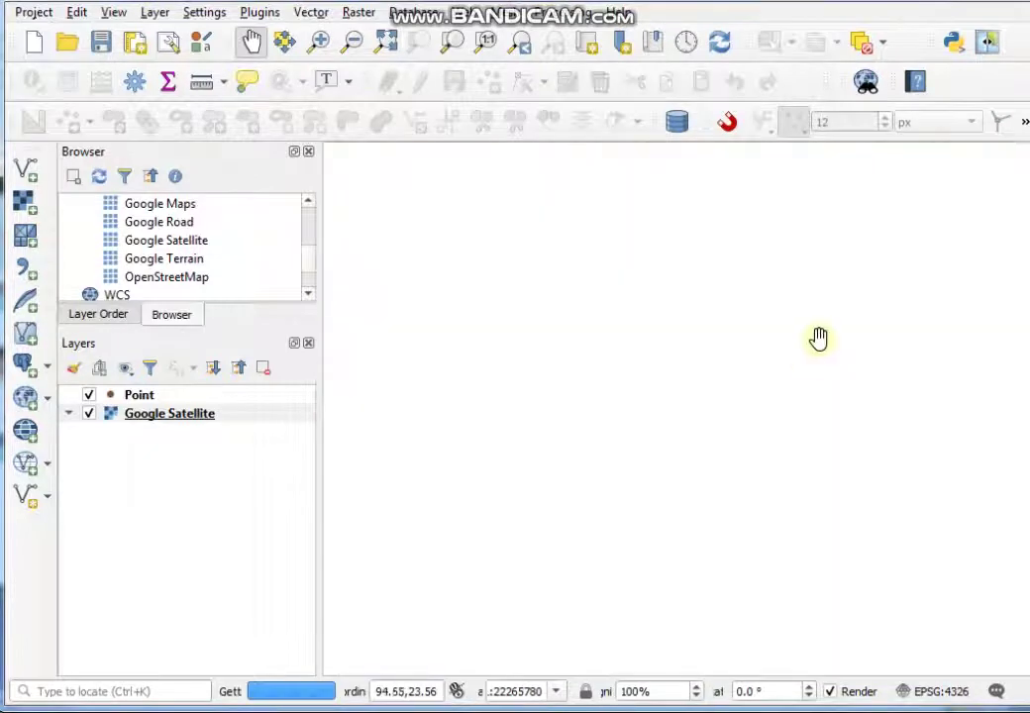
{"action": "scroll", "coordinate": [818, 342], "scroll_direction": "up", "scroll_amount": 1}
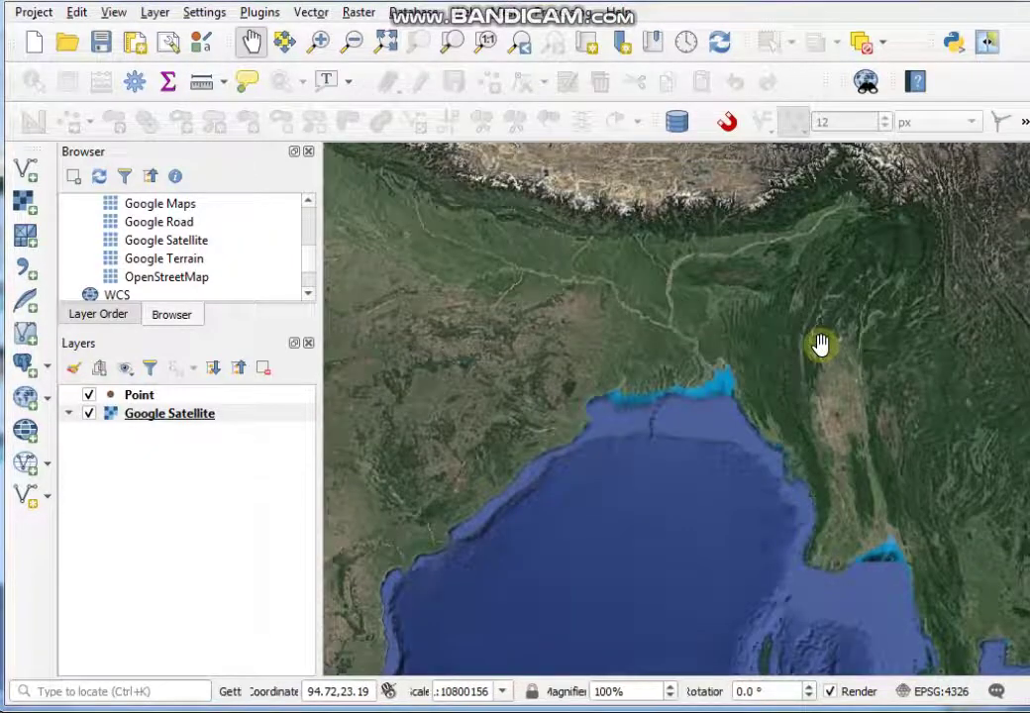
{"action": "scroll", "coordinate": [674, 358], "scroll_direction": "up", "scroll_amount": 1}
{"action": "scroll", "coordinate": [634, 375], "scroll_direction": "up", "scroll_amount": 1}
{"action": "scroll", "coordinate": [445, 399], "scroll_direction": "up", "scroll_amount": 2}
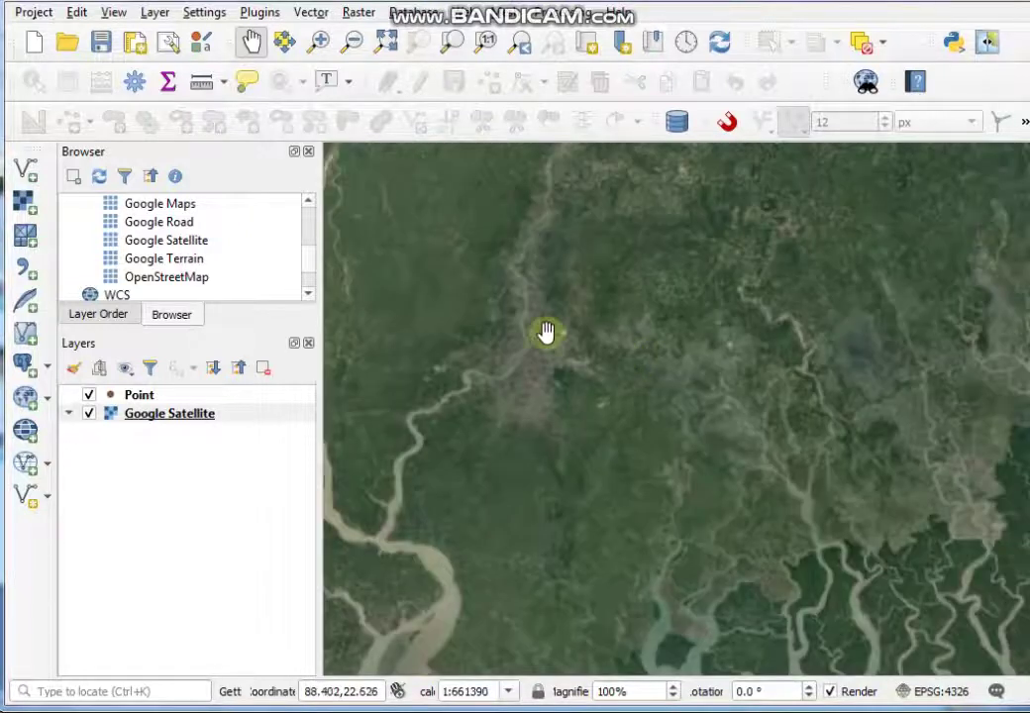
{"action": "scroll", "coordinate": [632, 380], "scroll_direction": "up", "scroll_amount": 2}
{"action": "scroll", "coordinate": [663, 391], "scroll_direction": "up", "scroll_amount": 1}
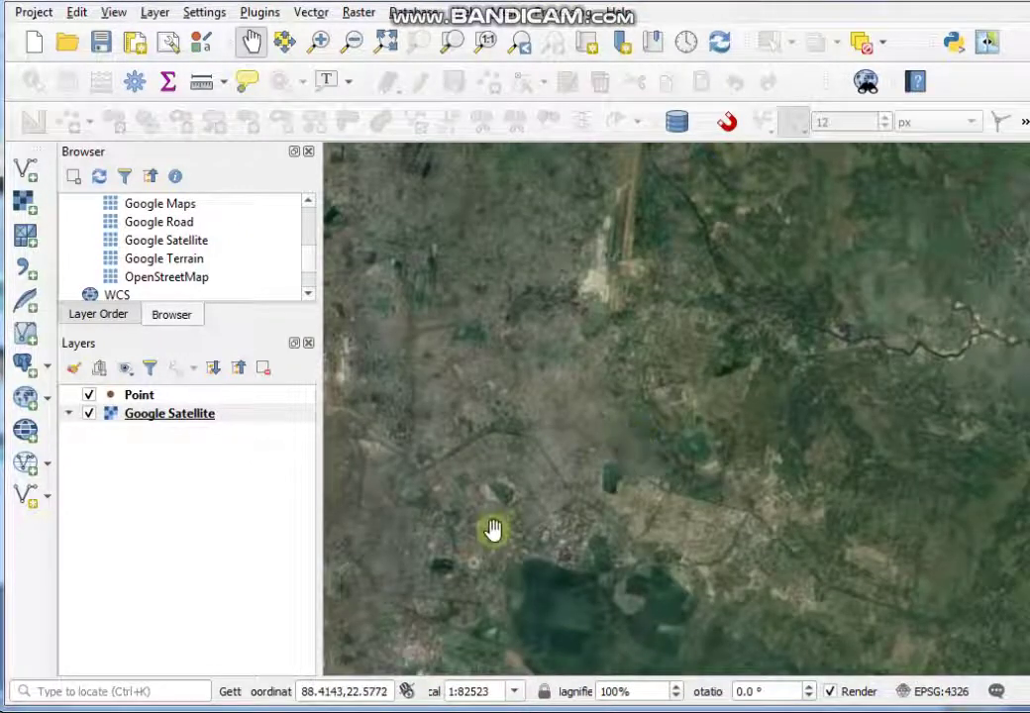
{"action": "scroll", "coordinate": [574, 425], "scroll_direction": "up", "scroll_amount": 1}
{"action": "scroll", "coordinate": [581, 398], "scroll_direction": "up", "scroll_amount": 1}
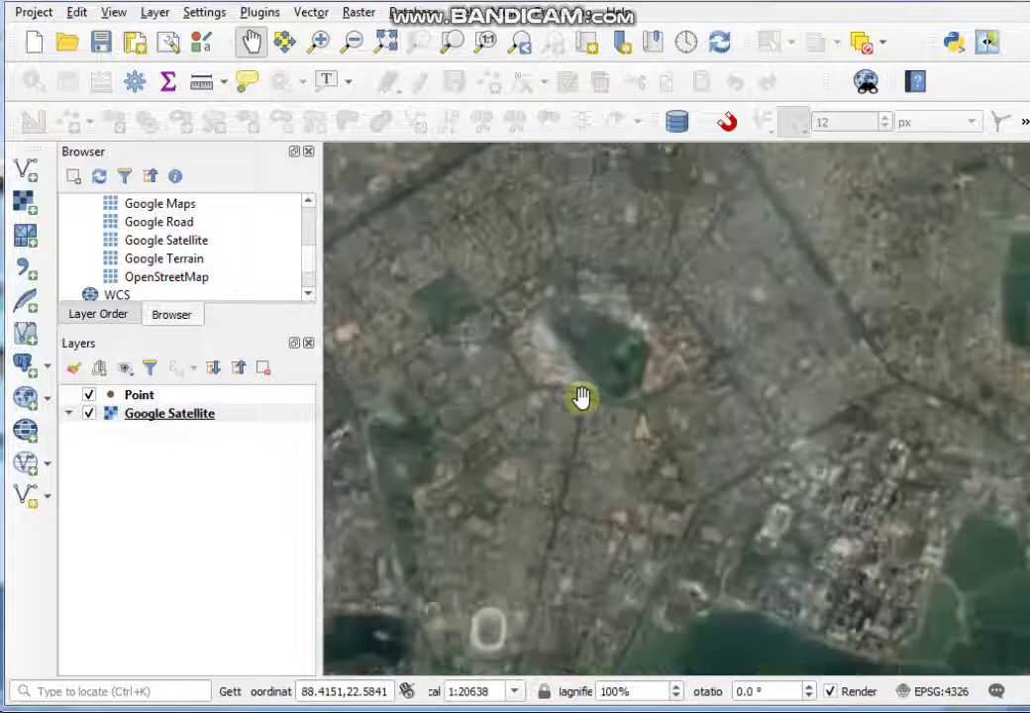
{"action": "scroll", "coordinate": [618, 345], "scroll_direction": "up", "scroll_amount": 2}
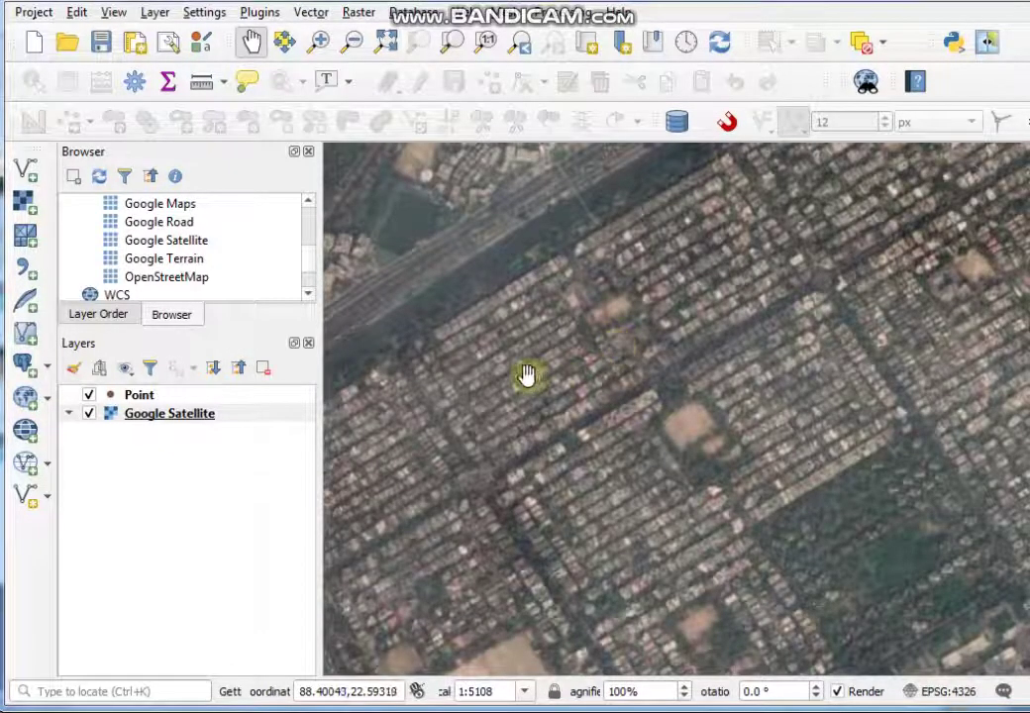
{"action": "left_click_drag", "start_coordinate": [527, 374], "coordinate": [577, 358]}
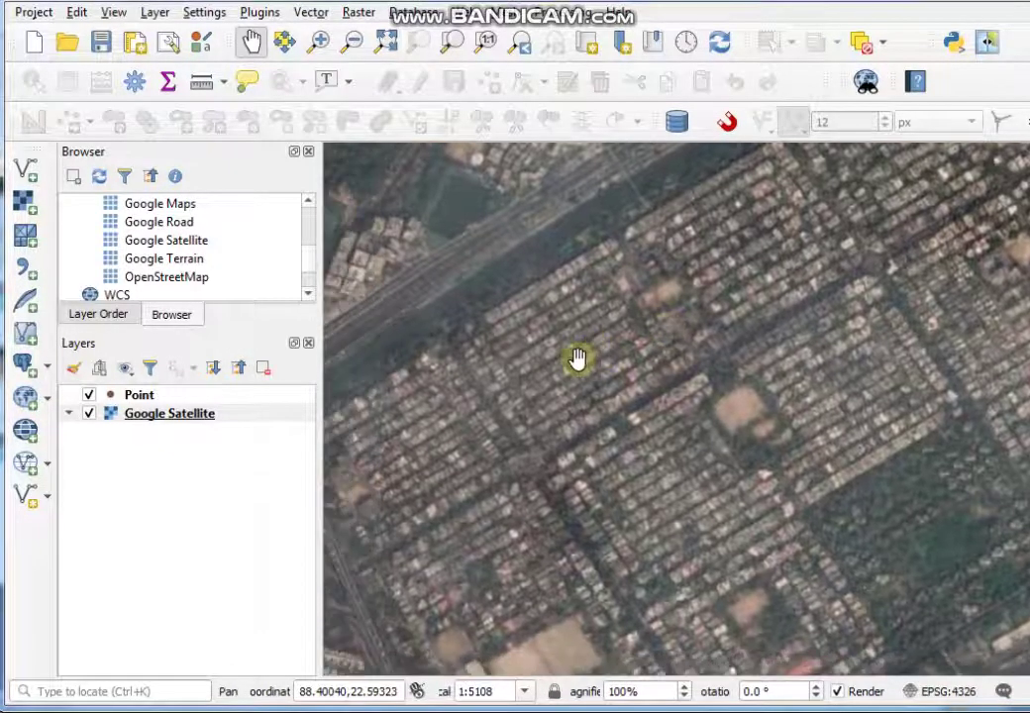
Enable editing on the Point layer and activate the Add Point Feature tool.
{"action": "left_click", "coordinate": [137, 397]}
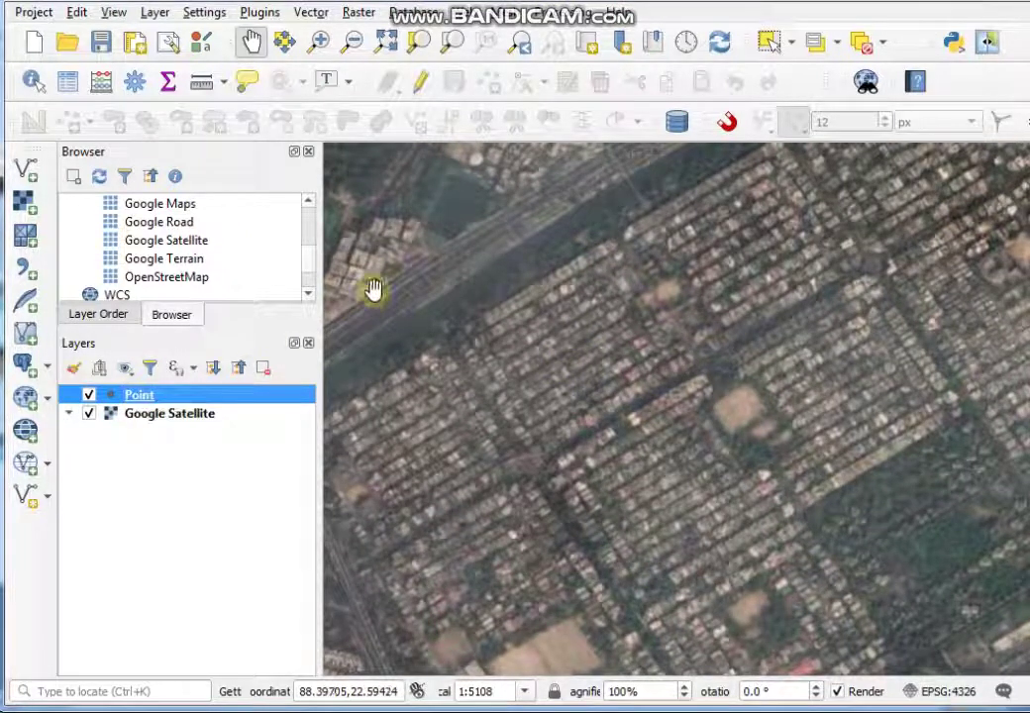
{"action": "left_click", "coordinate": [425, 83]}
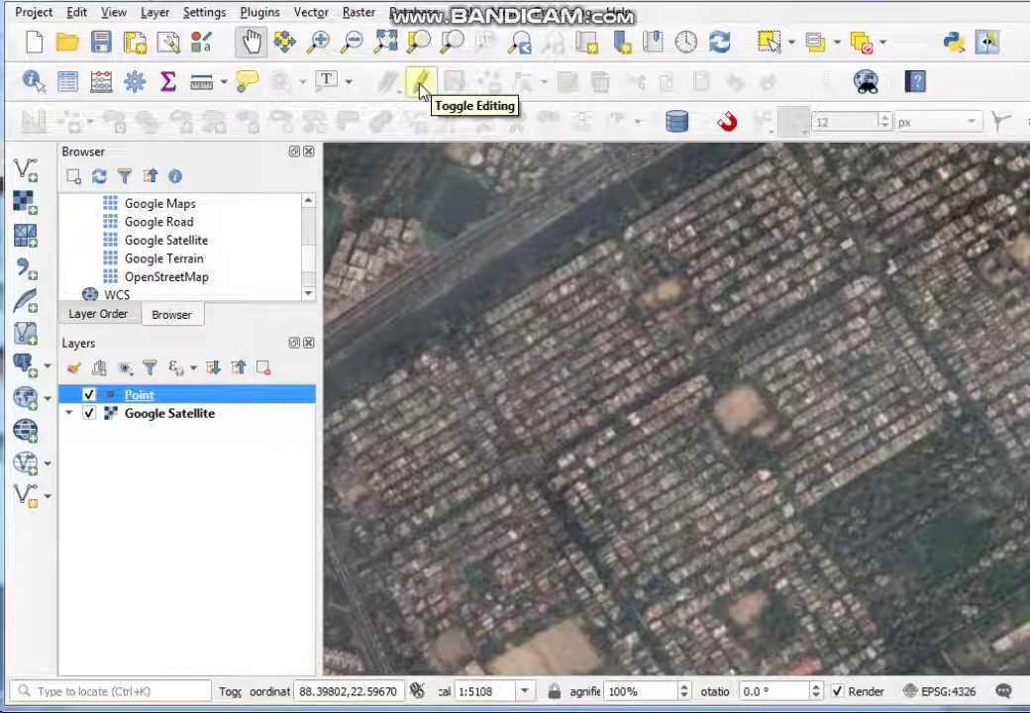
{"action": "left_click", "coordinate": [423, 85]}
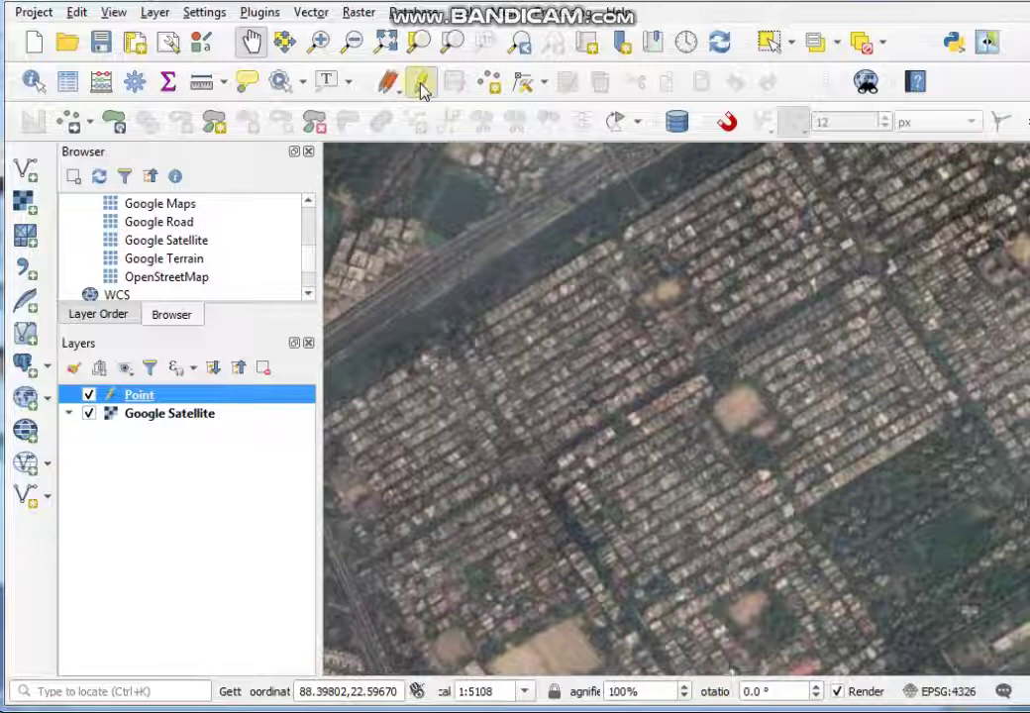
{"action": "left_click", "coordinate": [493, 87]}
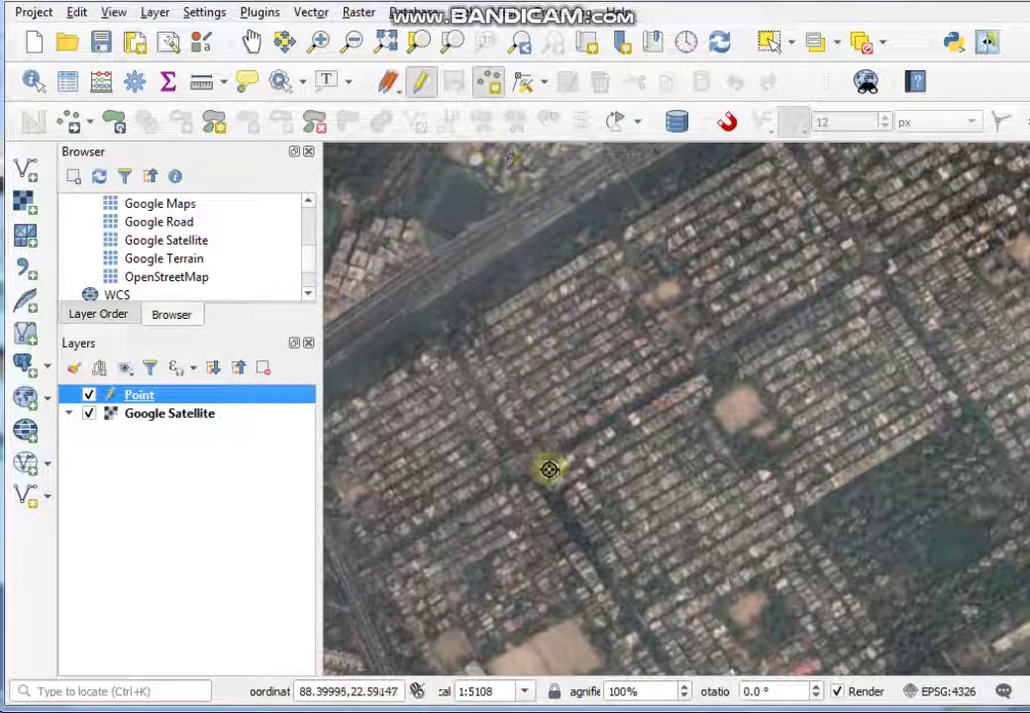
Add a point at the centre of the roundabout near 88.3996, 22.5915 with id 1 and Name a.
{"action": "scroll", "coordinate": [615, 416], "scroll_direction": "up", "scroll_amount": 3}
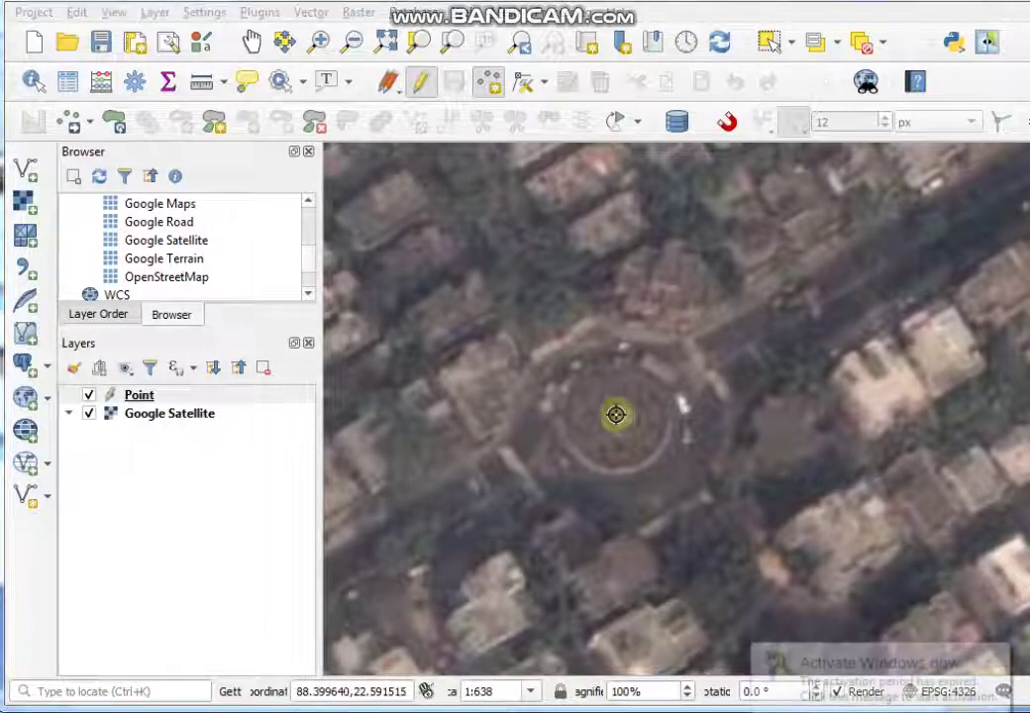
{"action": "left_click", "coordinate": [616, 414]}
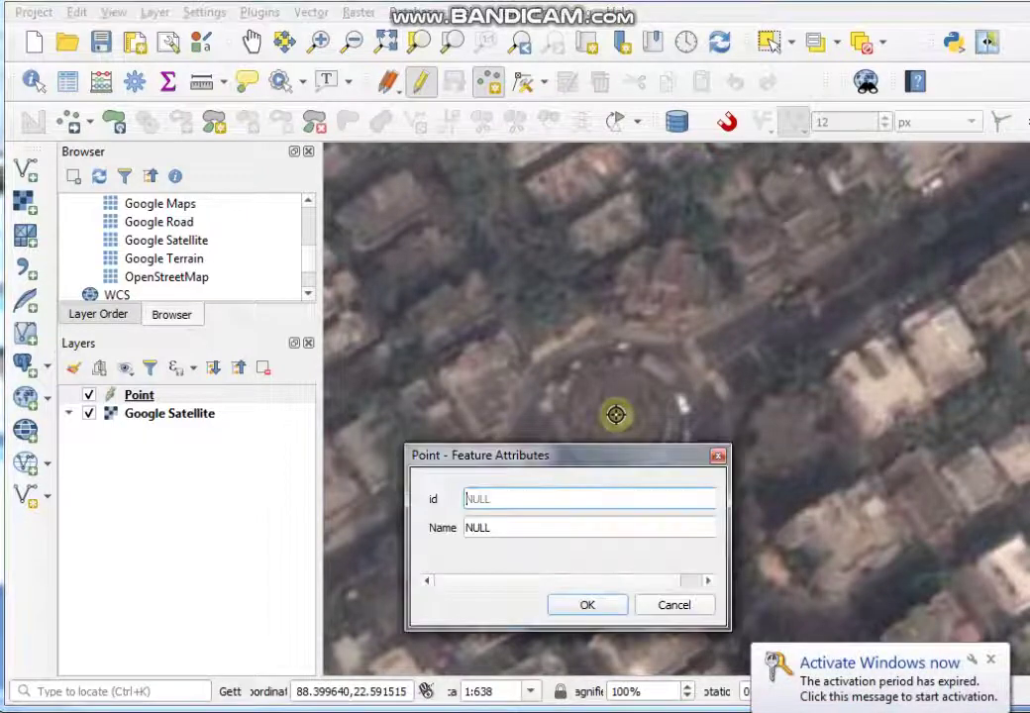
{"action": "left_click", "coordinate": [501, 527]}
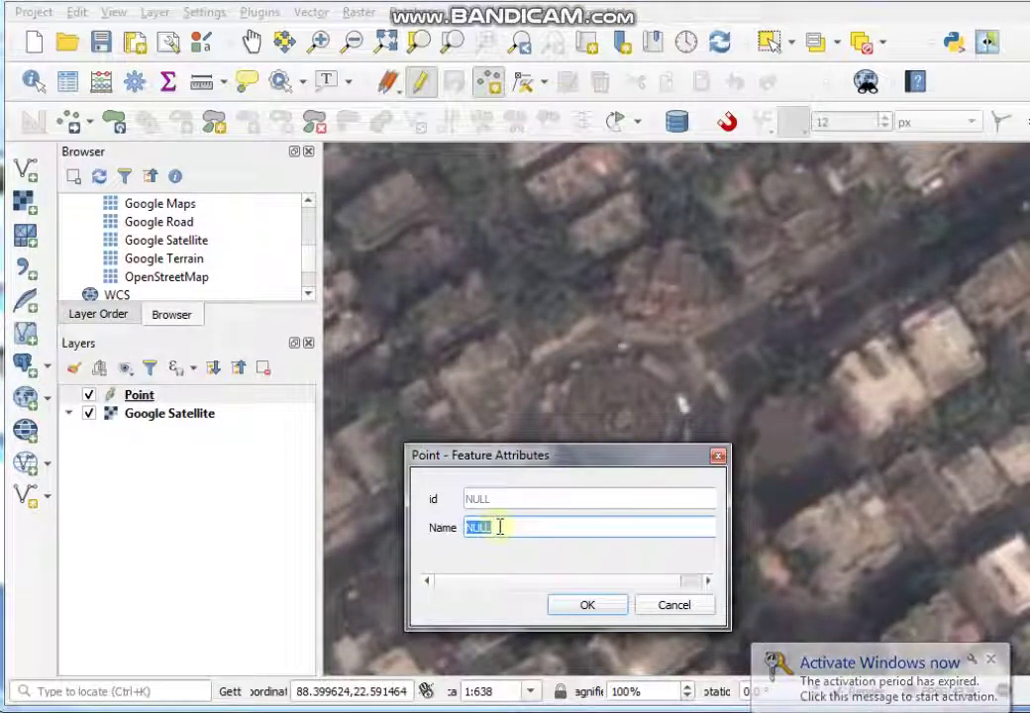
{"action": "type", "text": "a"}
{"action": "left_click", "coordinate": [473, 498]}
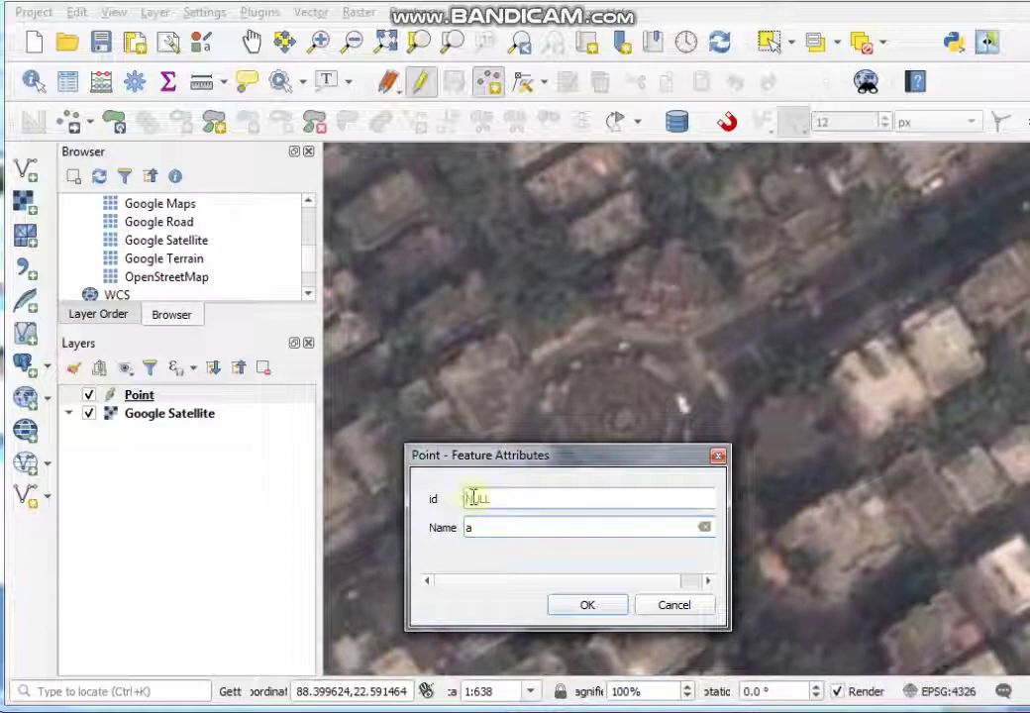
{"action": "type", "text": "1"}
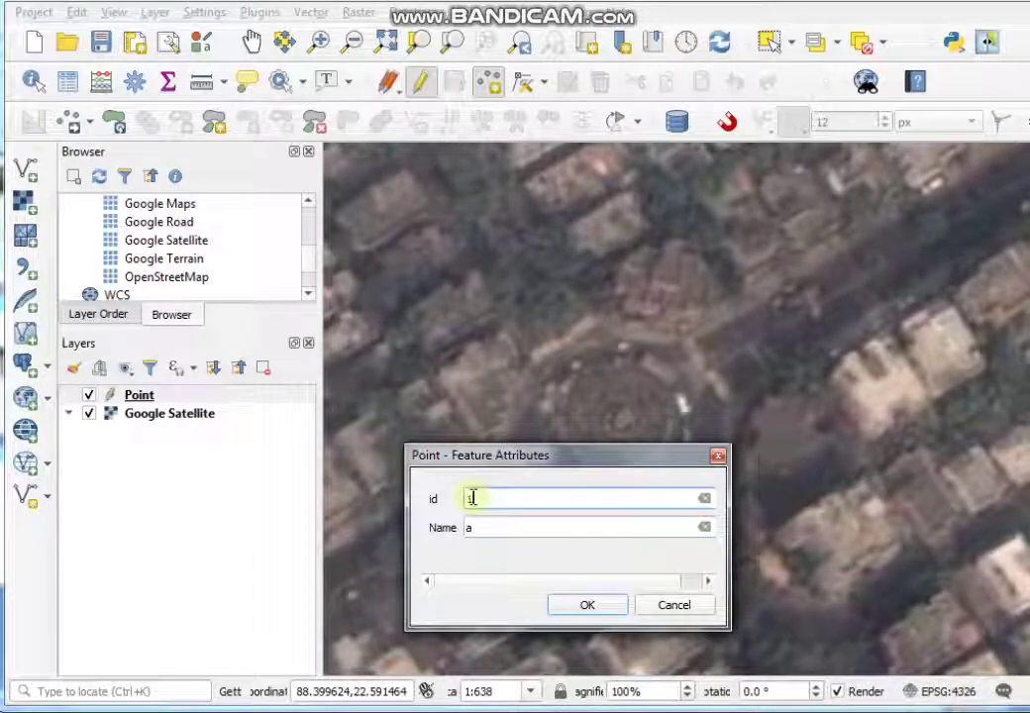
{"action": "left_click", "coordinate": [589, 607]}
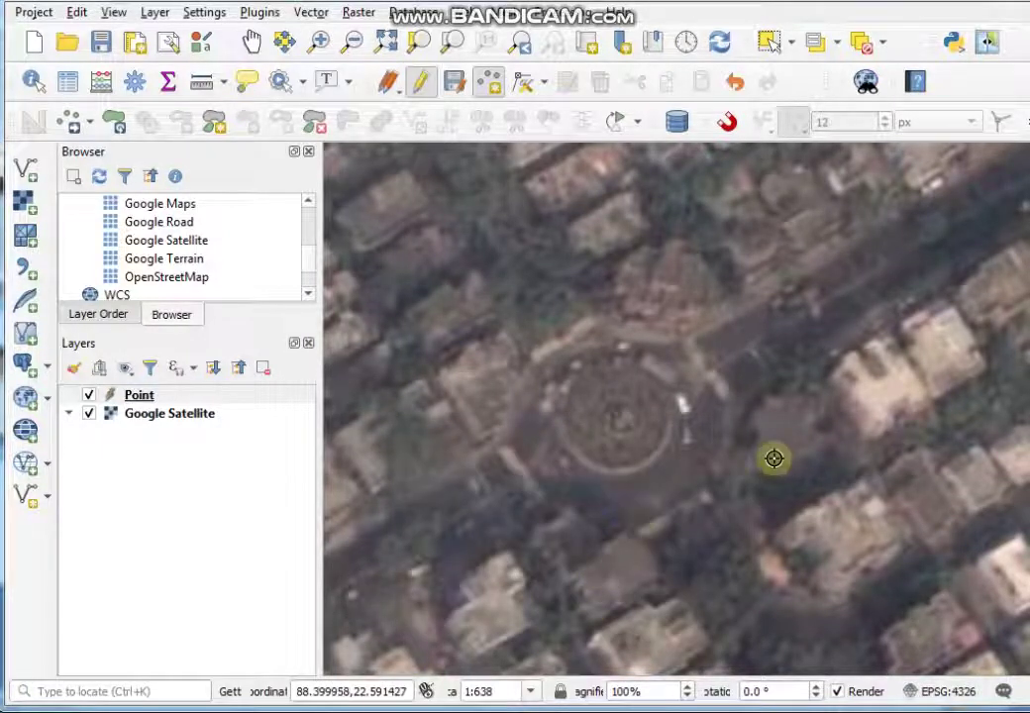
{"action": "scroll", "coordinate": [644, 392], "scroll_direction": "up", "scroll_amount": 1}
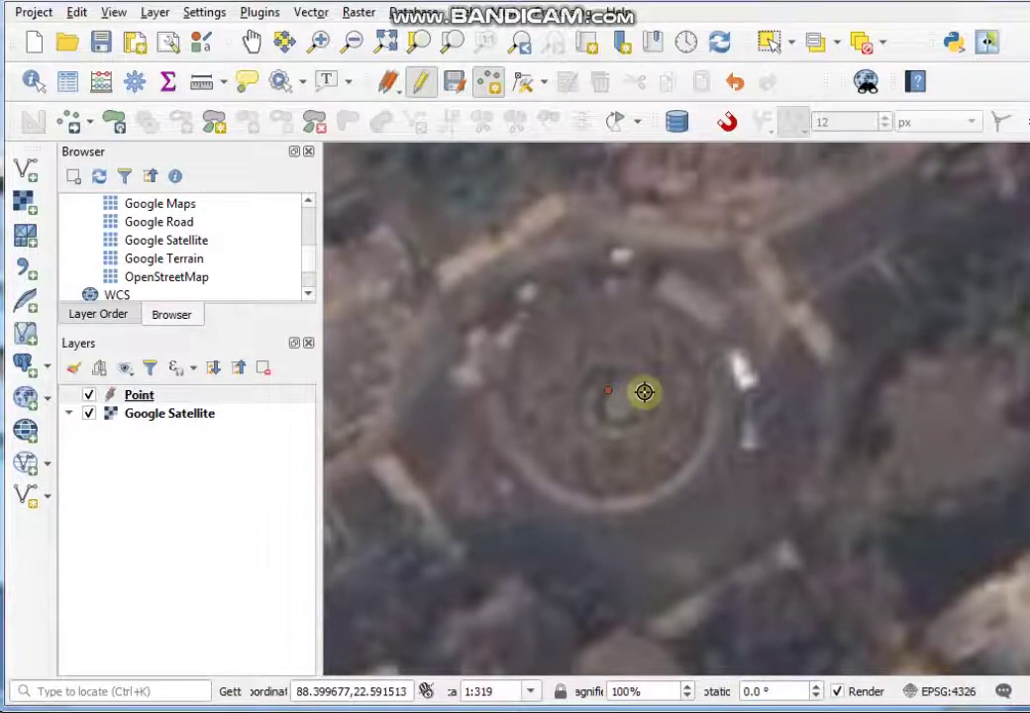
Add a second point on the next roundabout northeast along the main road, near 88.4051, 22.5947, with id 2 and Name B.
{"action": "scroll", "coordinate": [643, 392], "scroll_direction": "down", "scroll_amount": 2}
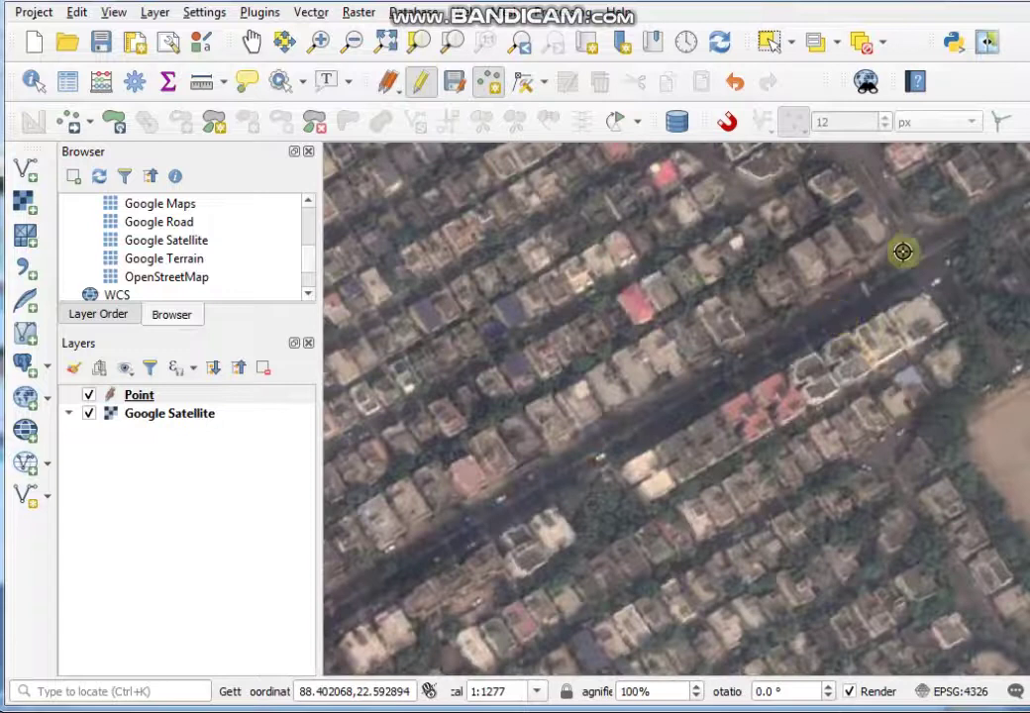
{"action": "left_click_drag", "start_coordinate": [901, 253], "coordinate": [604, 426]}
{"action": "left_click_drag", "start_coordinate": [862, 304], "coordinate": [738, 384]}
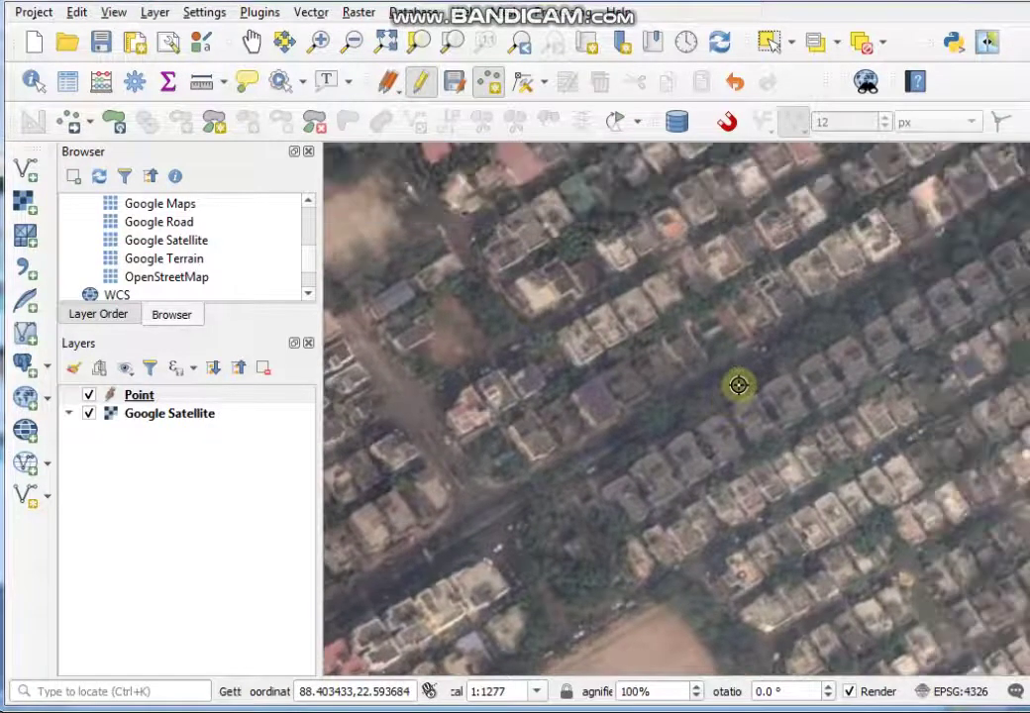
{"action": "scroll", "coordinate": [867, 301], "scroll_direction": "down", "scroll_amount": 1}
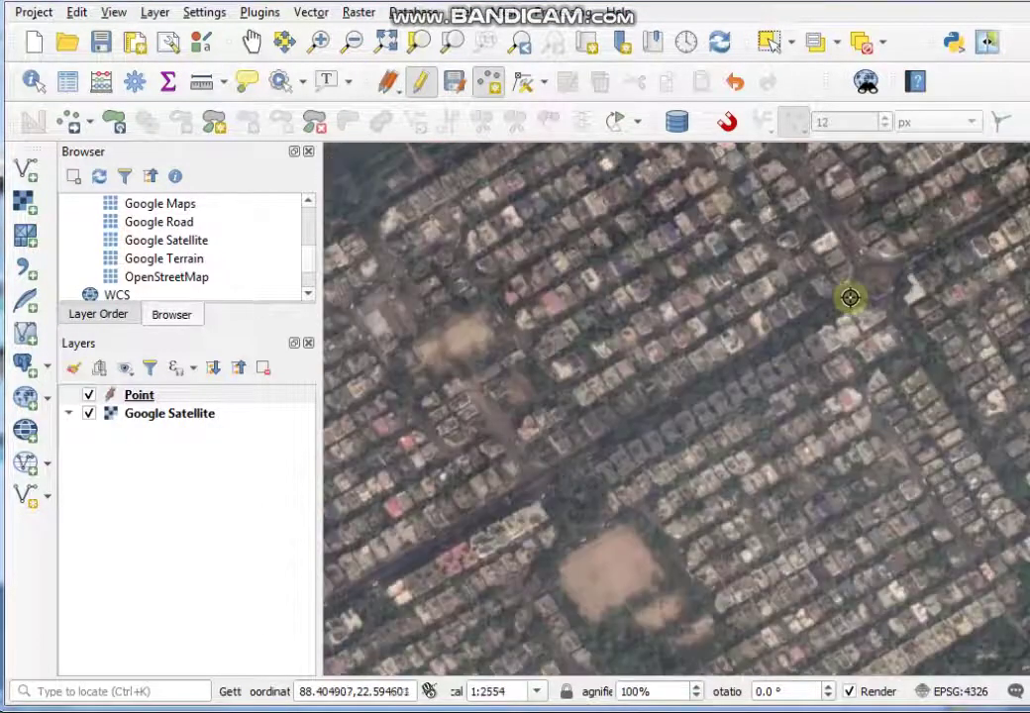
{"action": "scroll", "coordinate": [844, 302], "scroll_direction": "up", "scroll_amount": 2}
{"action": "scroll", "coordinate": [847, 303], "scroll_direction": "up", "scroll_amount": 1}
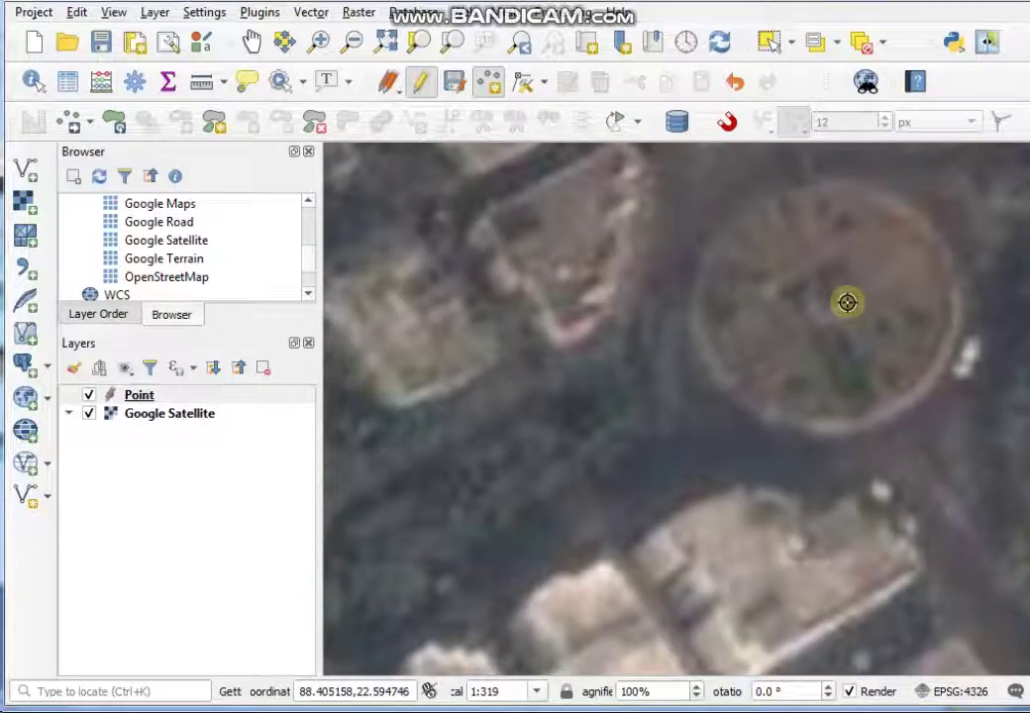
{"action": "left_click_drag", "start_coordinate": [874, 306], "coordinate": [809, 404]}
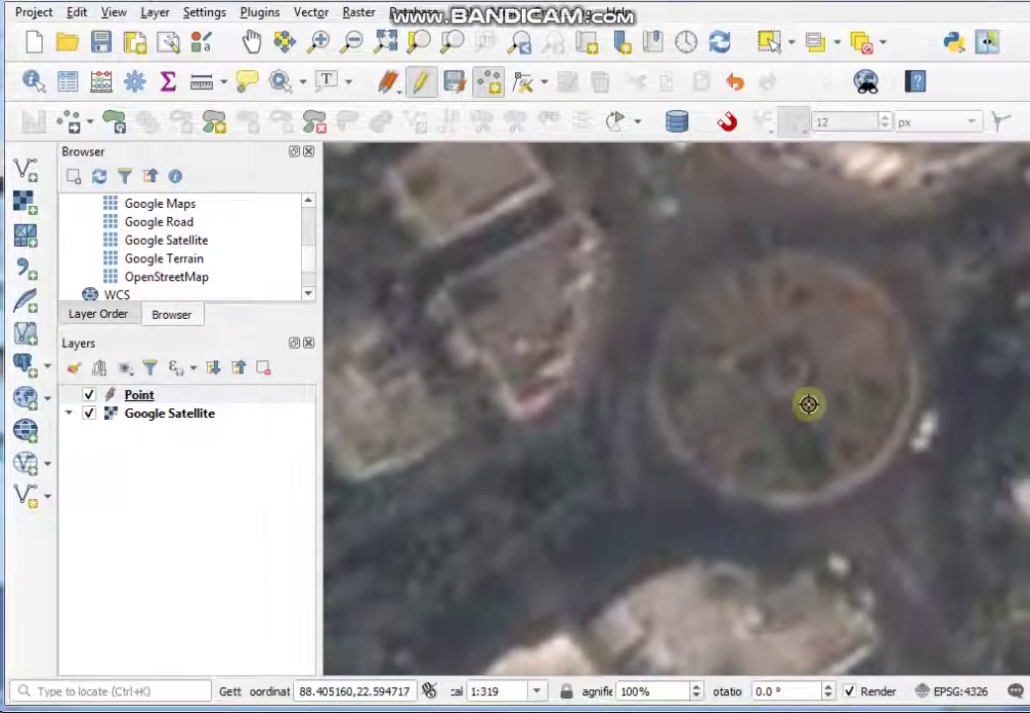
{"action": "left_click", "coordinate": [763, 383]}
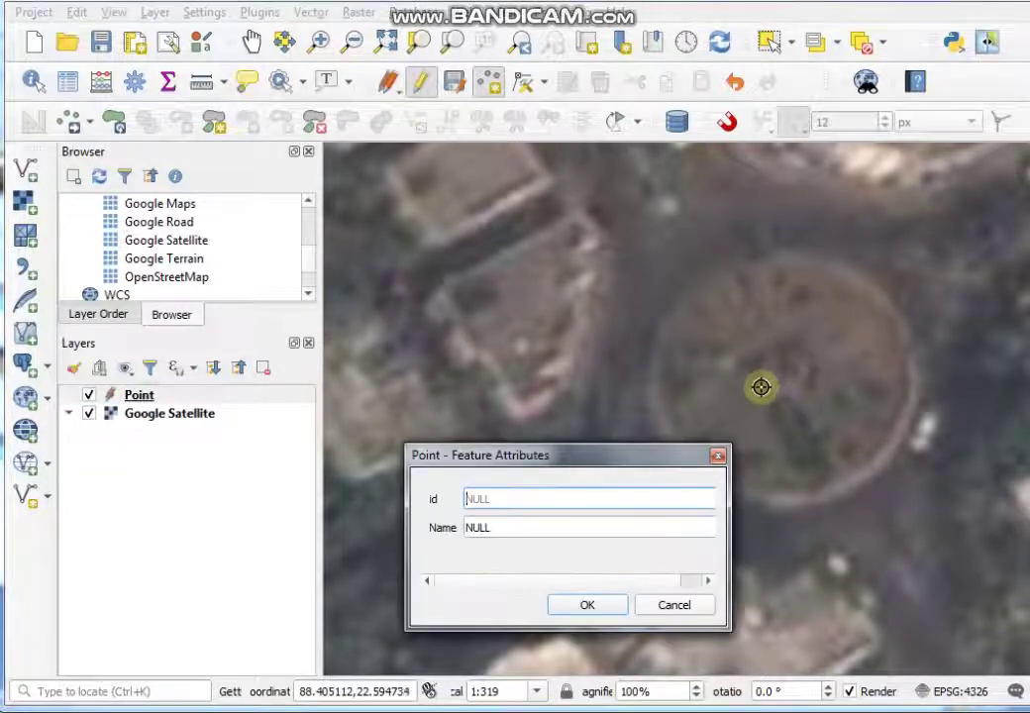
{"action": "type", "text": "2"}
{"action": "left_click", "coordinate": [493, 526]}
{"action": "type", "text": "B"}
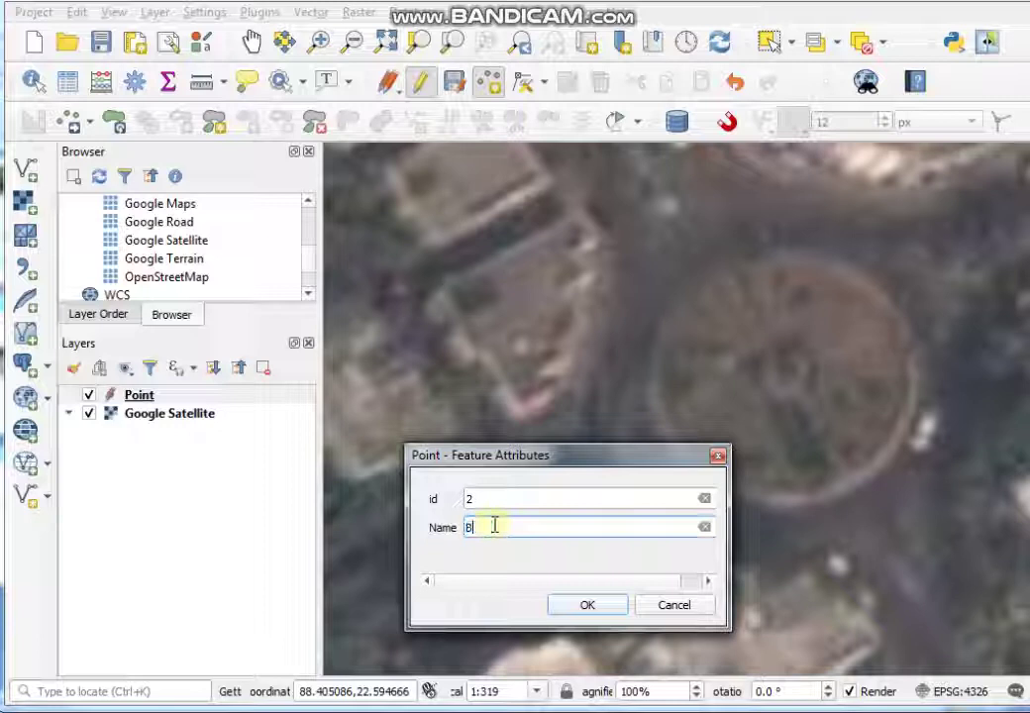
{"action": "left_click", "coordinate": [599, 608]}
Add a third point on the roundabout farther northeast, near 88.4093, 22.5972, with id 3 and Name C, and save the layer edits.
{"action": "scroll", "coordinate": [727, 438], "scroll_direction": "down", "scroll_amount": 2}
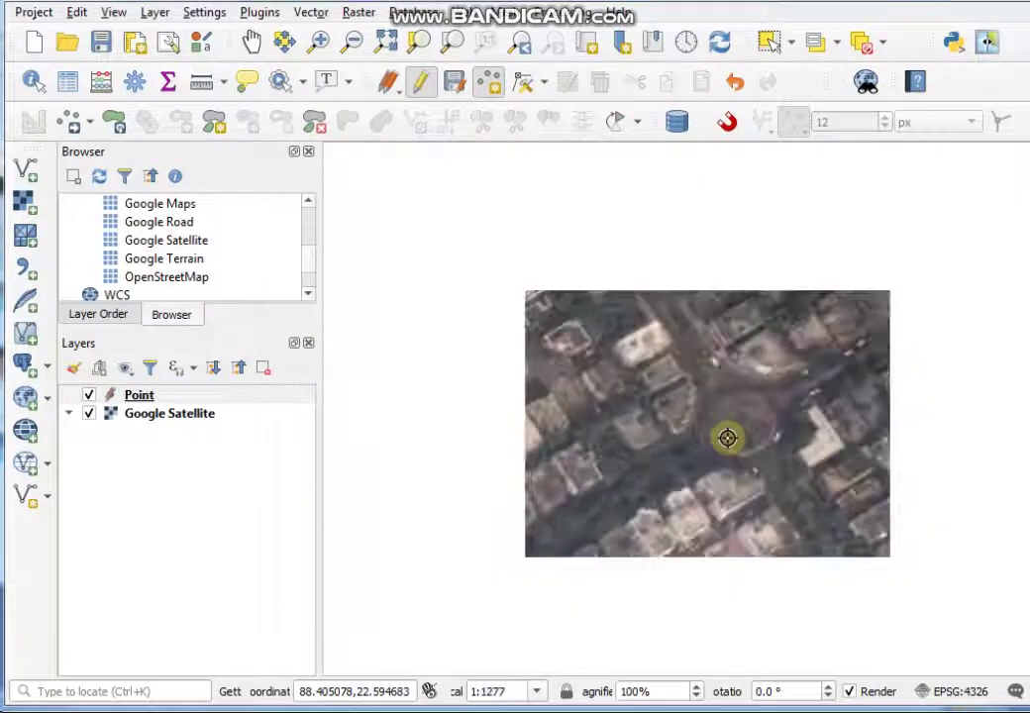
{"action": "scroll", "coordinate": [727, 438], "scroll_direction": "down", "scroll_amount": 1}
{"action": "scroll", "coordinate": [727, 438], "scroll_direction": "down", "scroll_amount": 1}
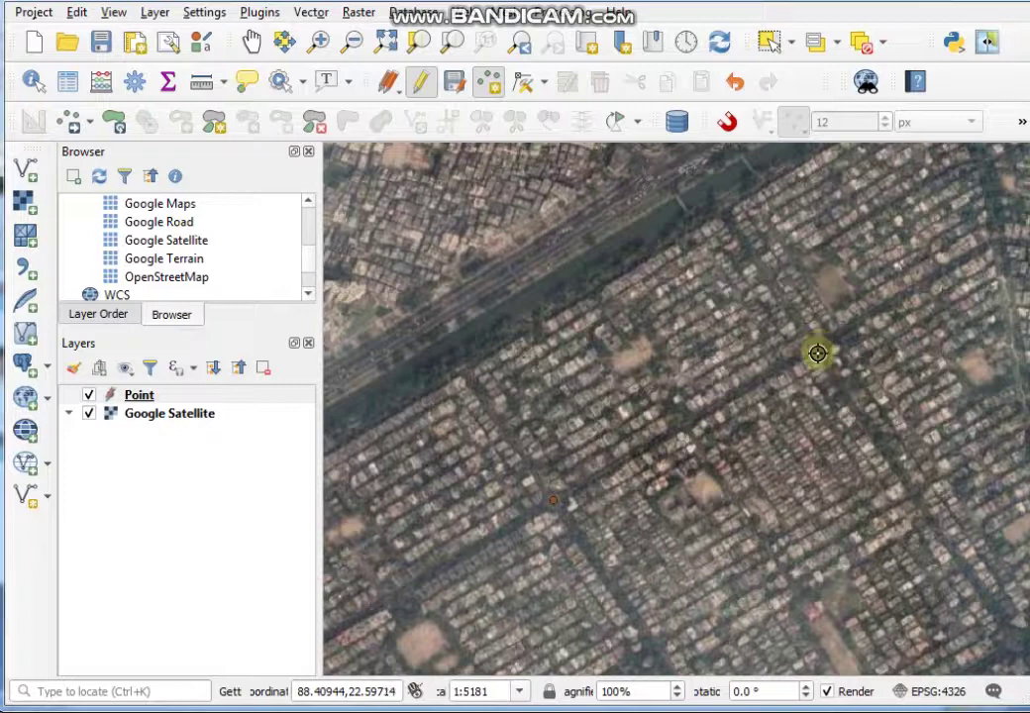
{"action": "scroll", "coordinate": [816, 352], "scroll_direction": "up", "scroll_amount": 2}
{"action": "left_click_drag", "start_coordinate": [828, 363], "coordinate": [718, 433]}
{"action": "scroll", "coordinate": [719, 432], "scroll_direction": "up", "scroll_amount": 2}
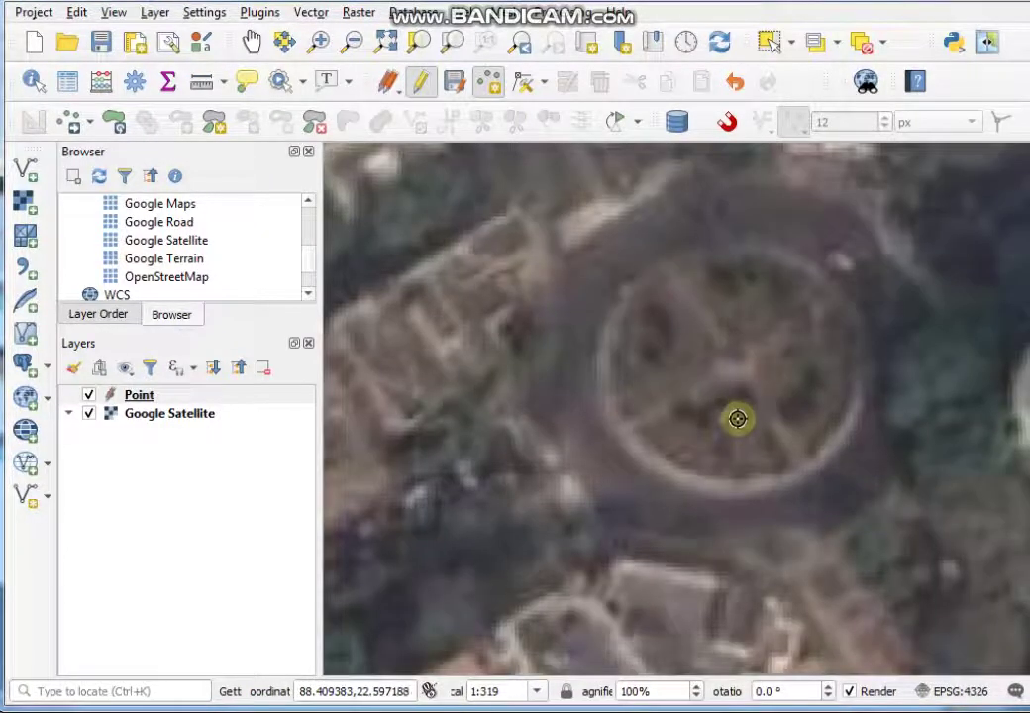
{"action": "left_click", "coordinate": [729, 354]}
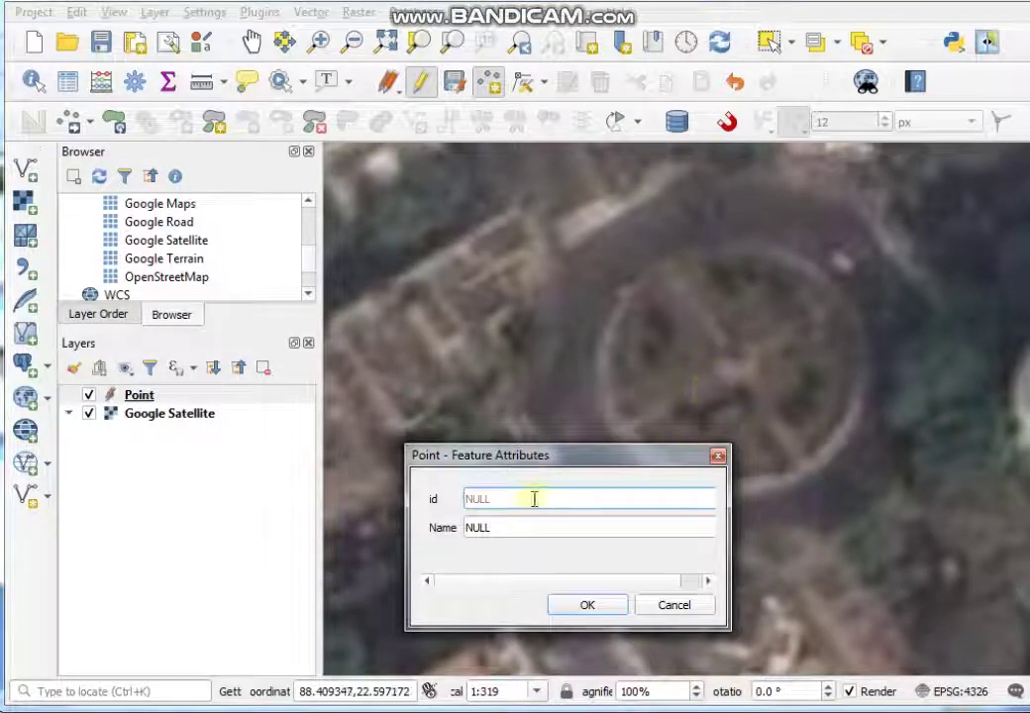
{"action": "type", "text": "3"}
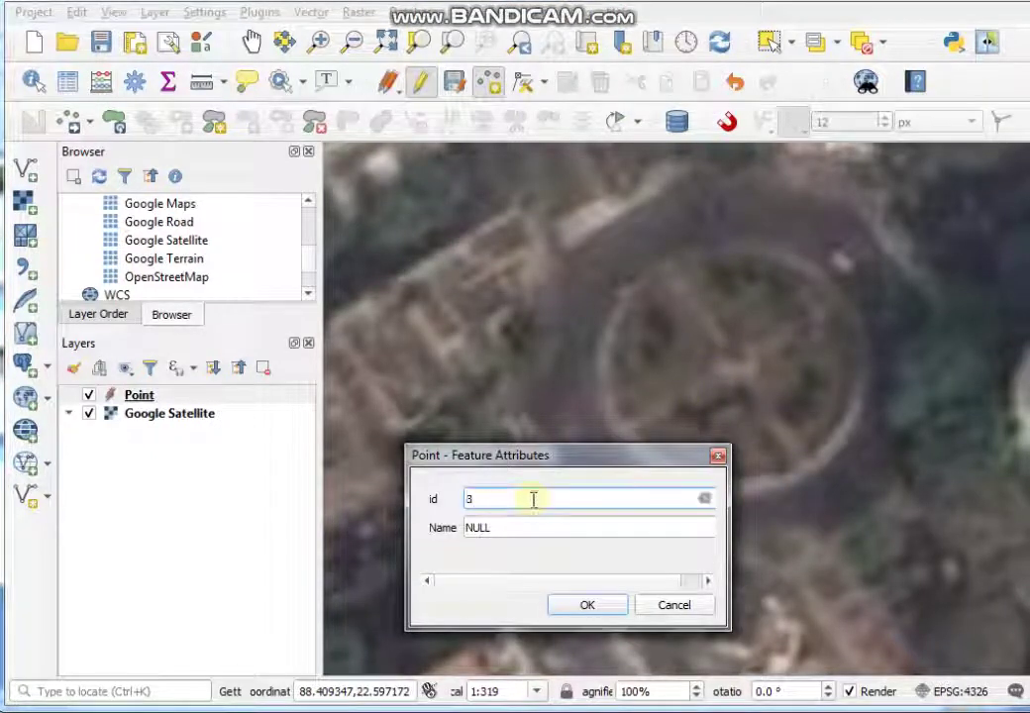
{"action": "left_click", "coordinate": [486, 528]}
{"action": "type", "text": "C"}
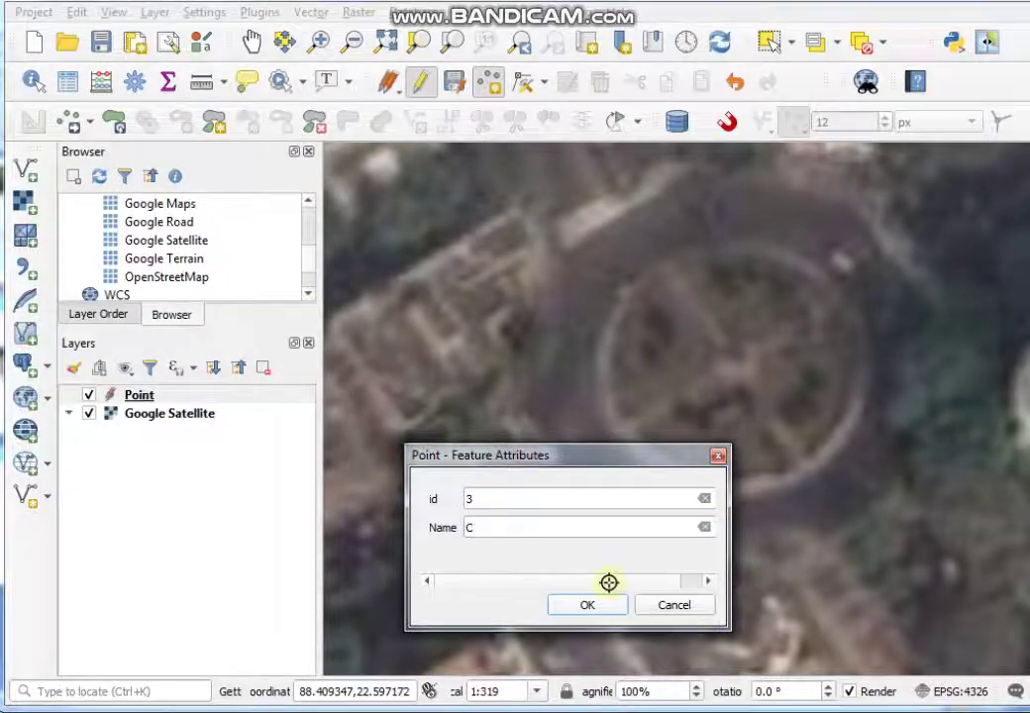
{"action": "left_click", "coordinate": [585, 607]}
{"action": "scroll", "coordinate": [743, 425], "scroll_direction": "down", "scroll_amount": 5}
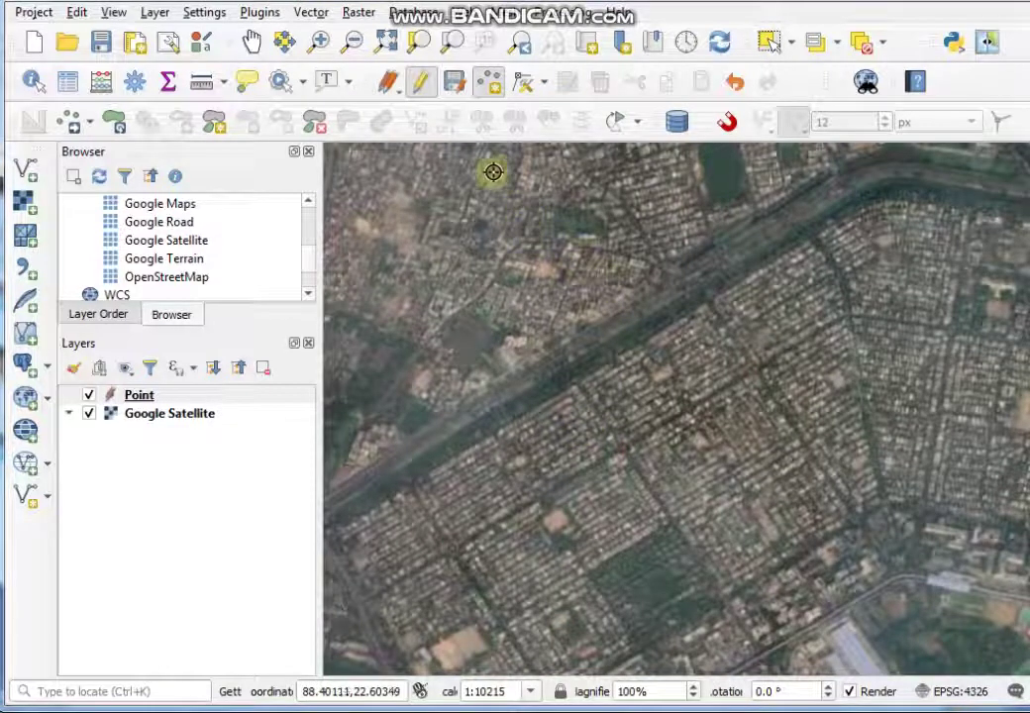
{"action": "left_click", "coordinate": [456, 88]}
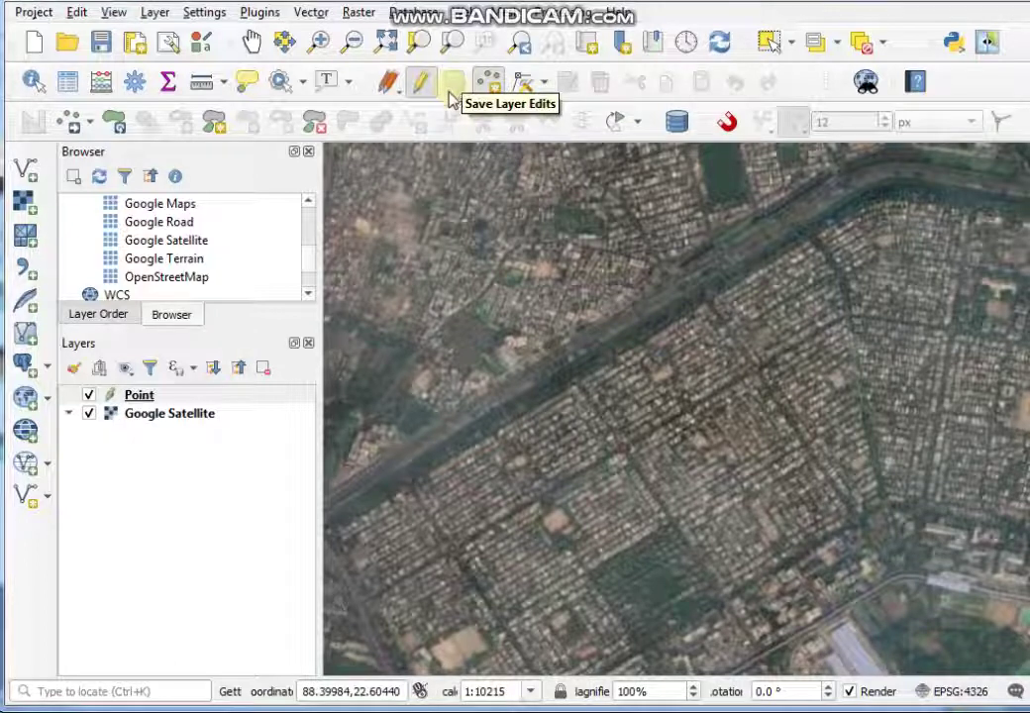
Change the Point layer's symbology to the effect drop shadow marker from the Favorites symbols.
{"action": "left_click", "coordinate": [178, 400]}
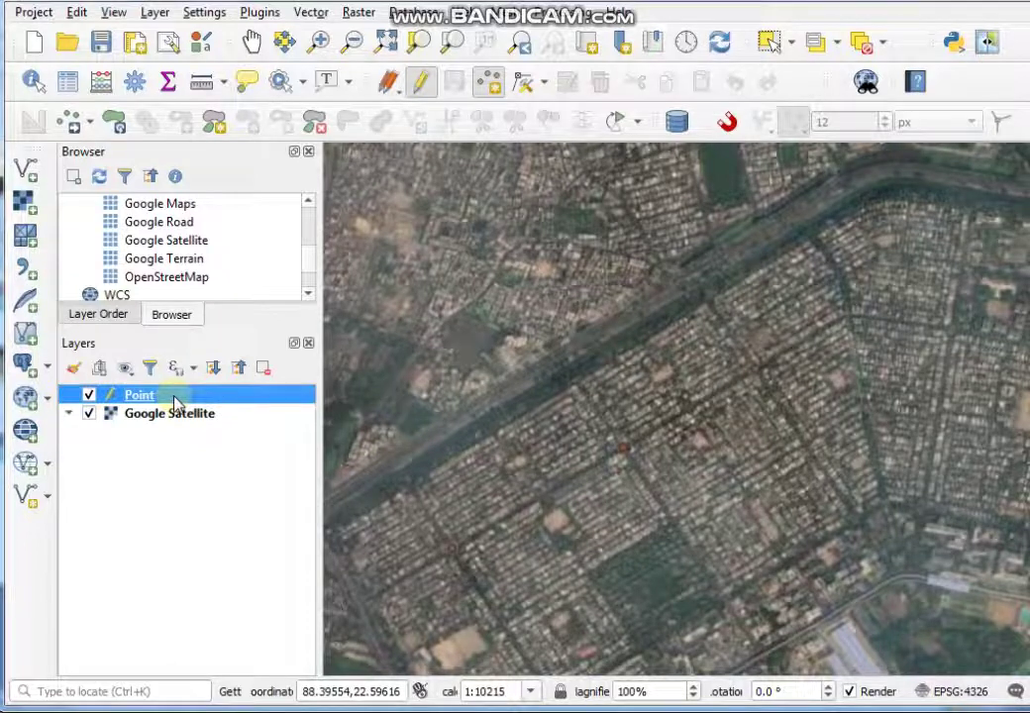
{"action": "right_click", "coordinate": [172, 402]}
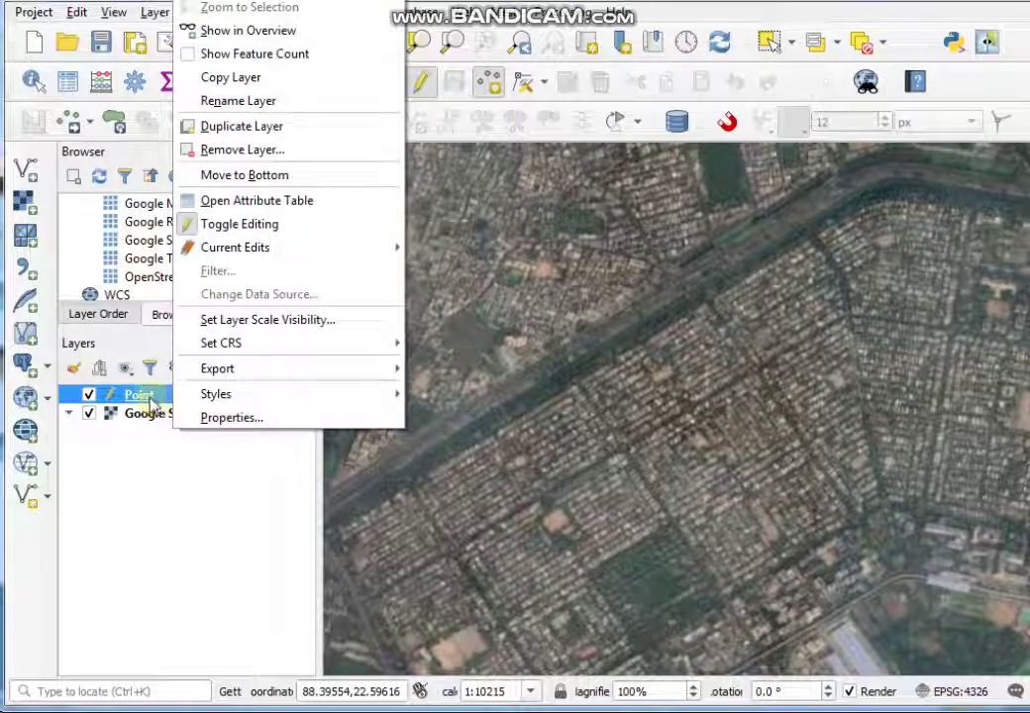
{"action": "left_click", "coordinate": [238, 420]}
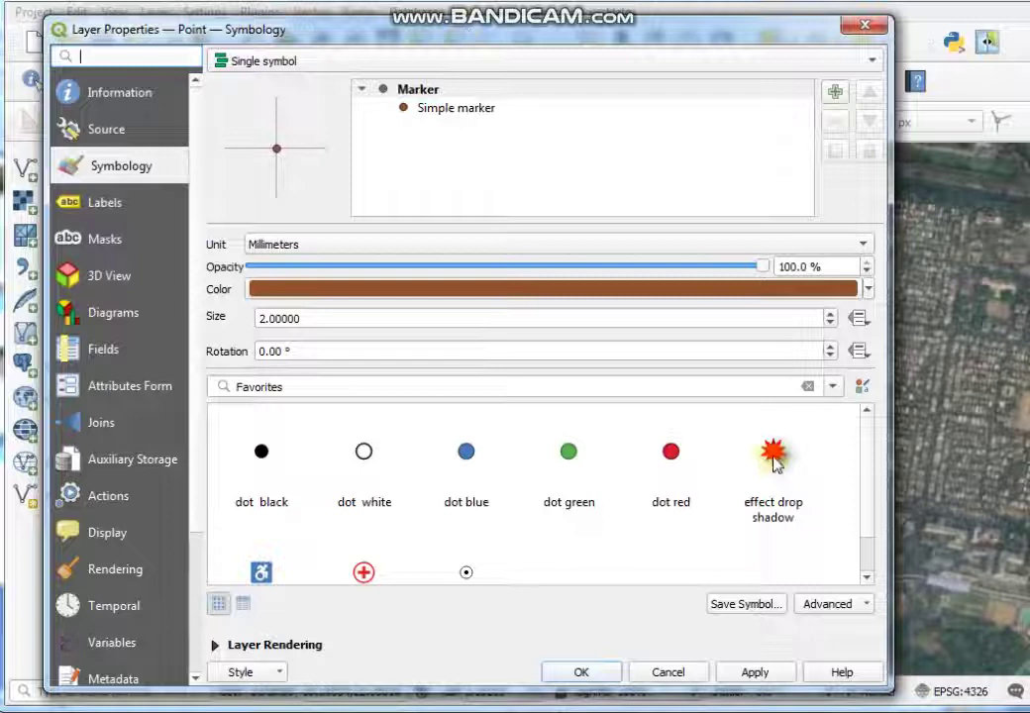
{"action": "left_click", "coordinate": [774, 457]}
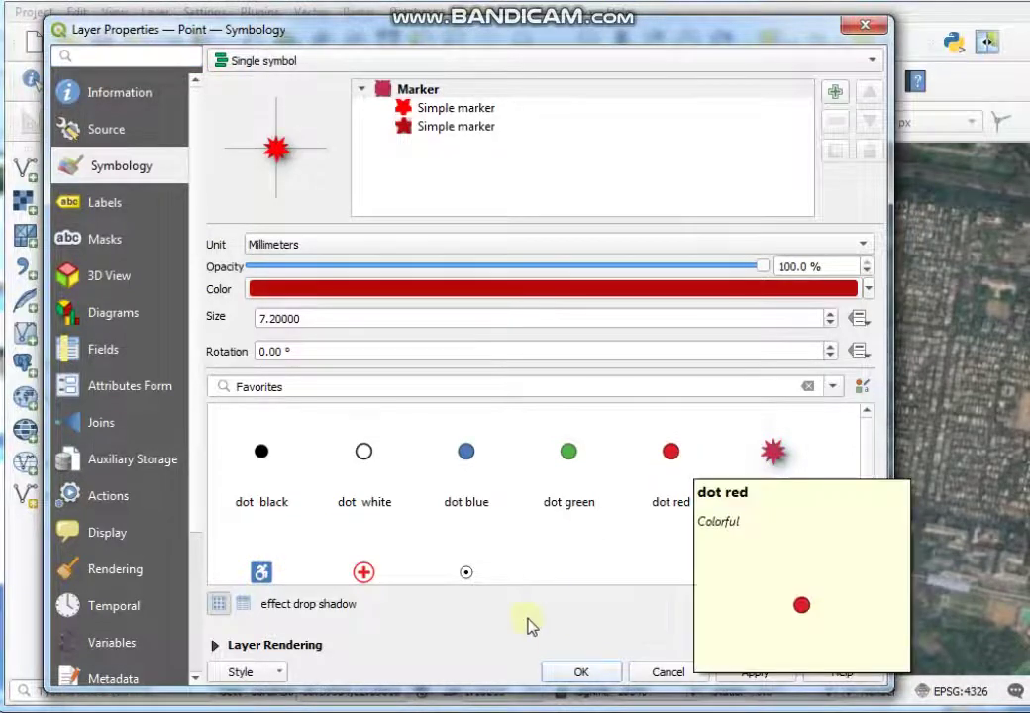
{"action": "left_click", "coordinate": [581, 674]}
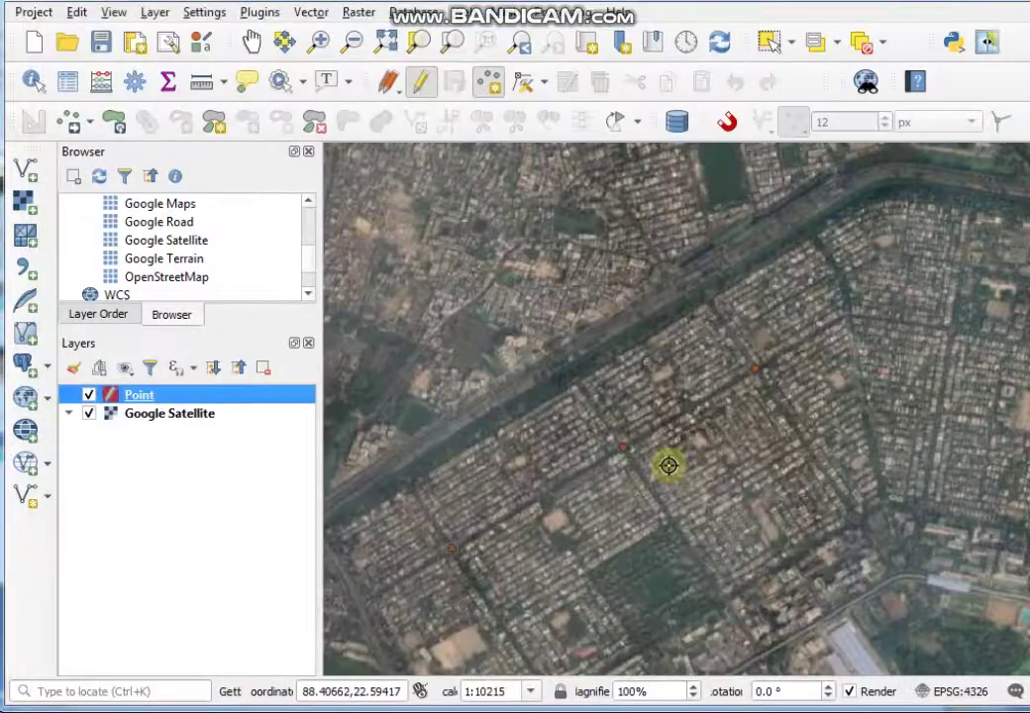
{"action": "scroll", "coordinate": [753, 426], "scroll_direction": "down", "scroll_amount": 1}
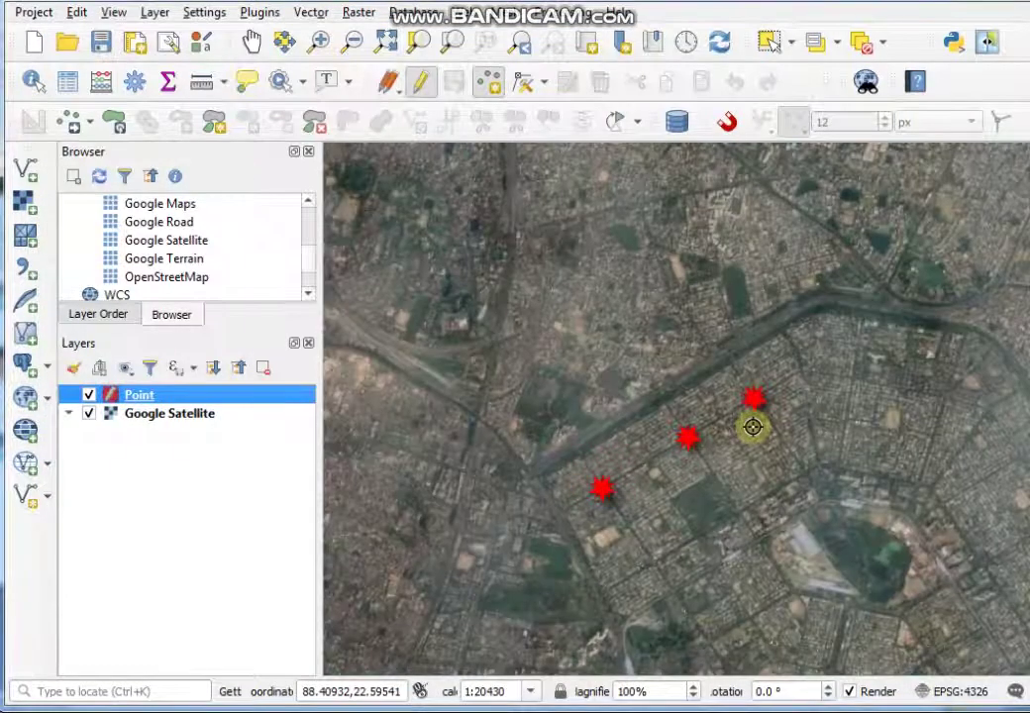
{"action": "scroll", "coordinate": [696, 449], "scroll_direction": "up", "scroll_amount": 1}
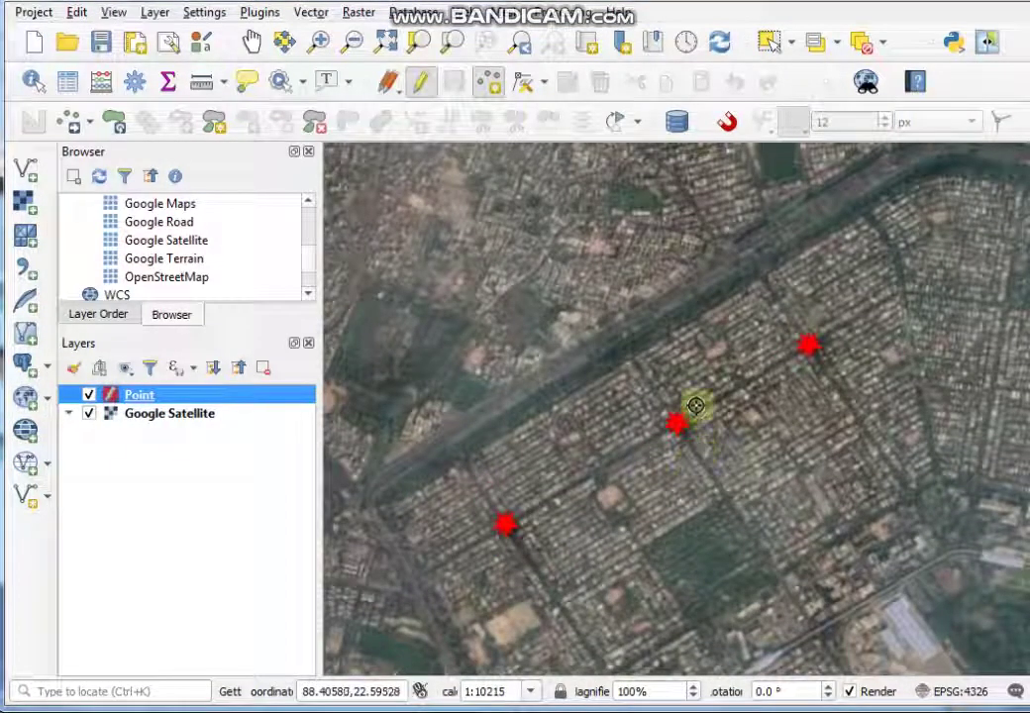
Use the Vertex Tool to move point a off its roundabout, northwest to near 88.3986, 22.5931.
{"action": "left_click", "coordinate": [643, 352]}
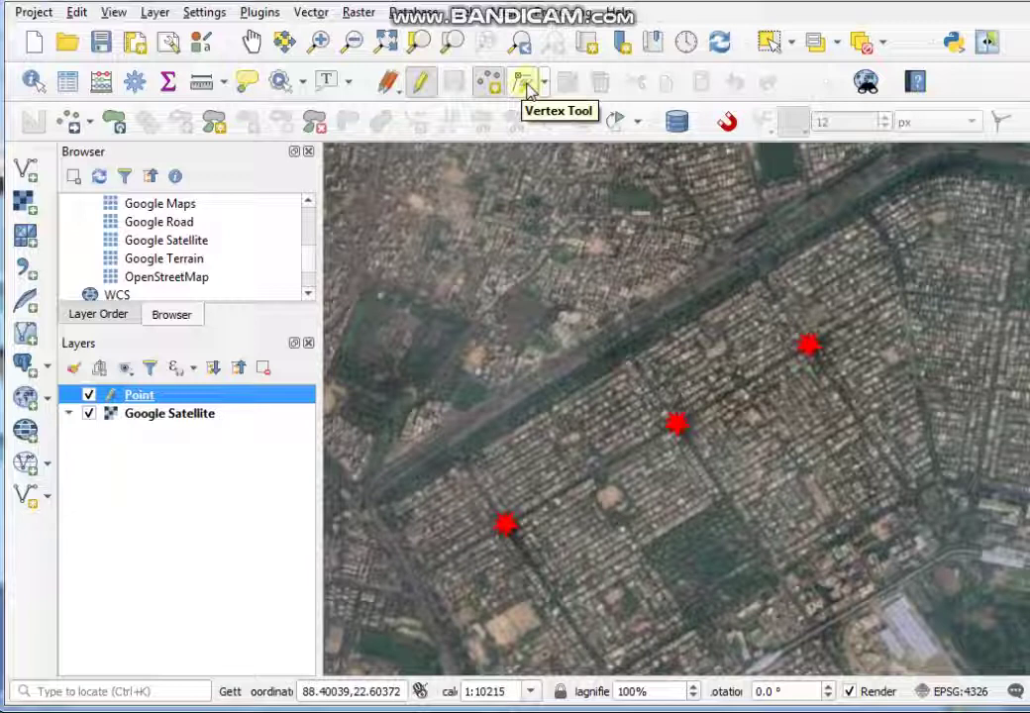
{"action": "left_click", "coordinate": [528, 87]}
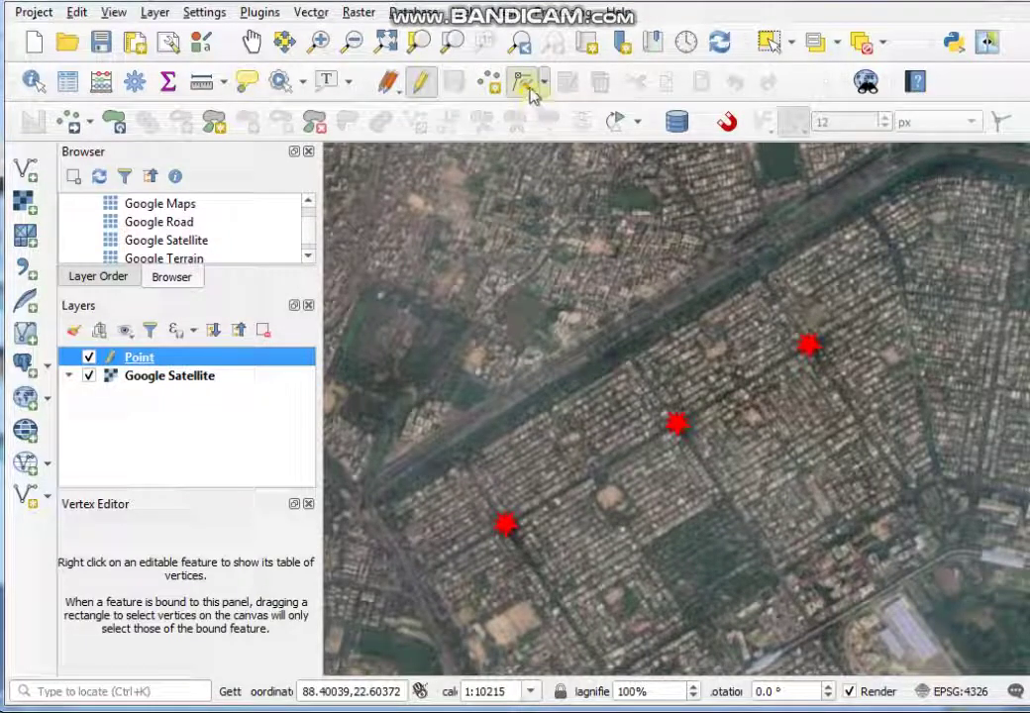
{"action": "key", "text": "Left"}
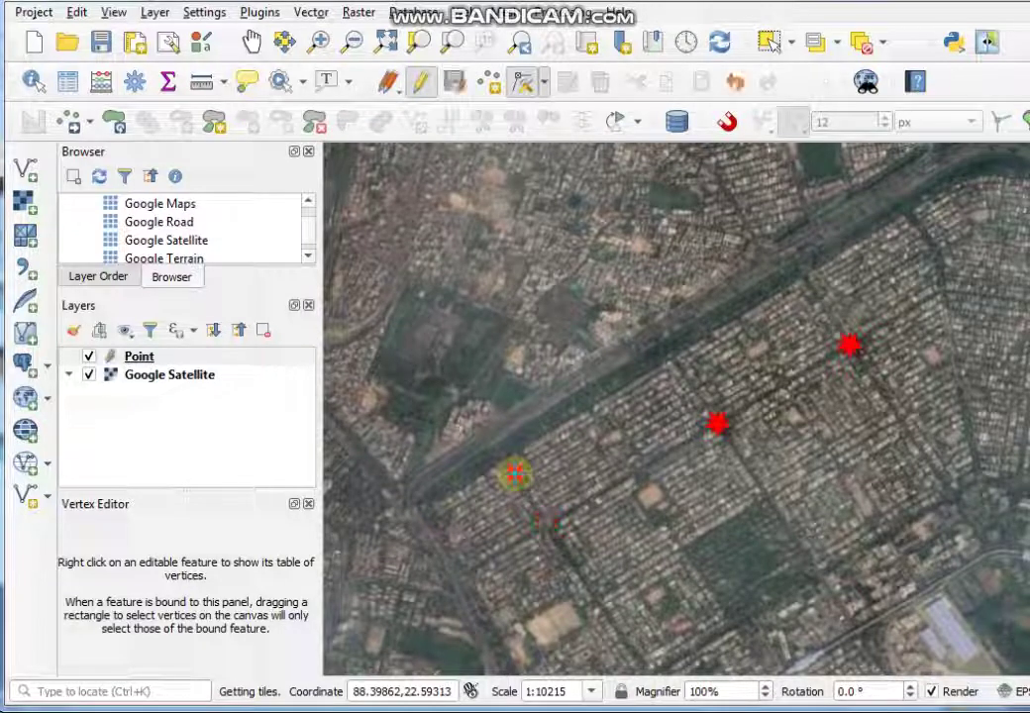
{"action": "left_click", "coordinate": [514, 476]}
{"action": "scroll", "coordinate": [540, 522], "scroll_direction": "up", "scroll_amount": 1}
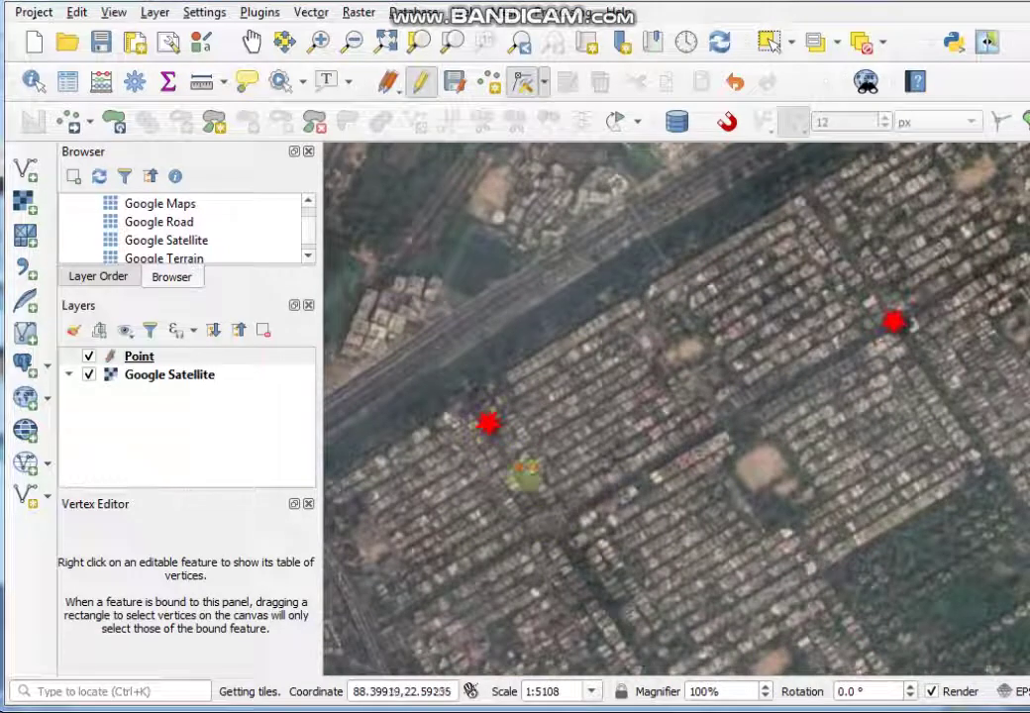
{"action": "left_click", "coordinate": [551, 528]}
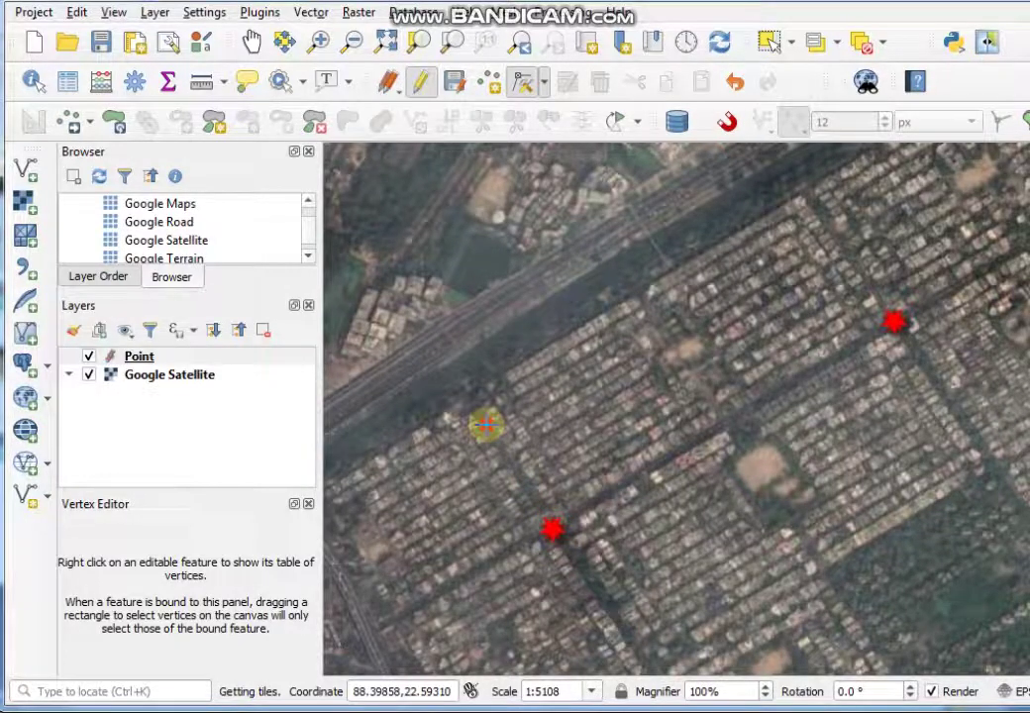
{"action": "key", "text": "ctrl+z"}
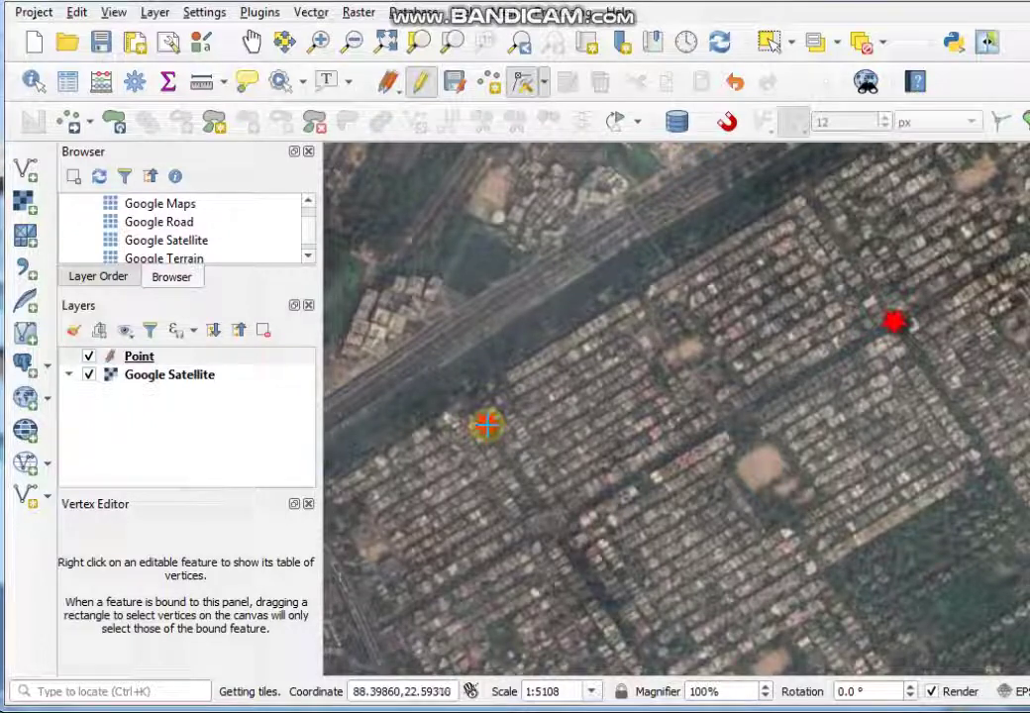
Show the displaced point's coordinates in the Vertex Editor and move it back to the roundabout's centre, near 88.3996, 22.5915.
{"action": "right_click", "coordinate": [485, 424]}
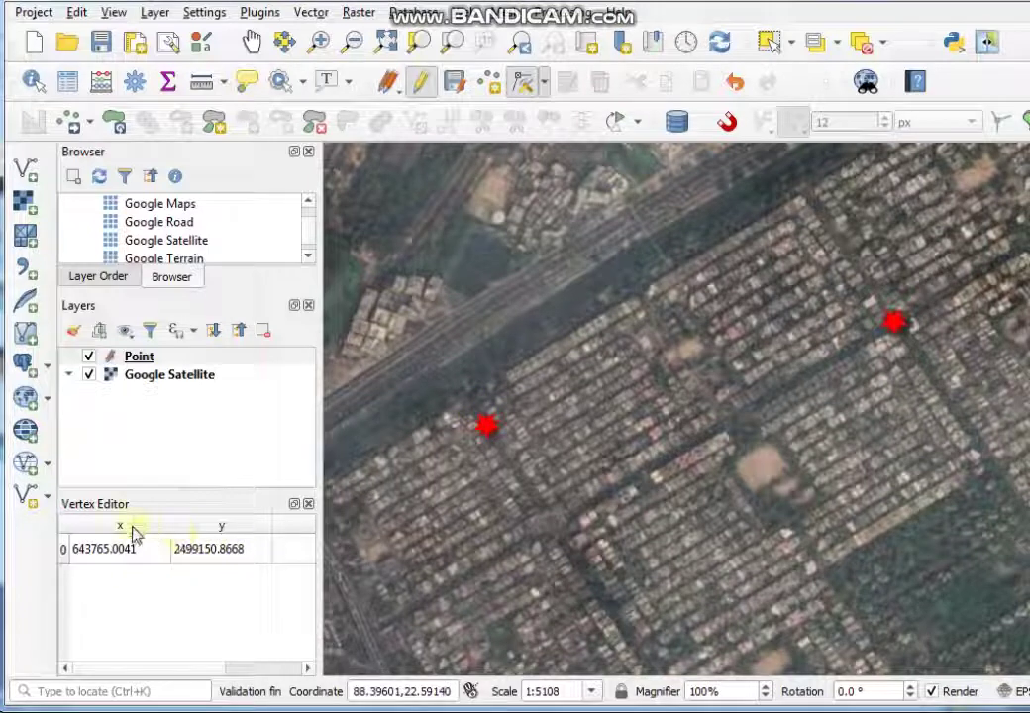
{"action": "left_click", "coordinate": [492, 435]}
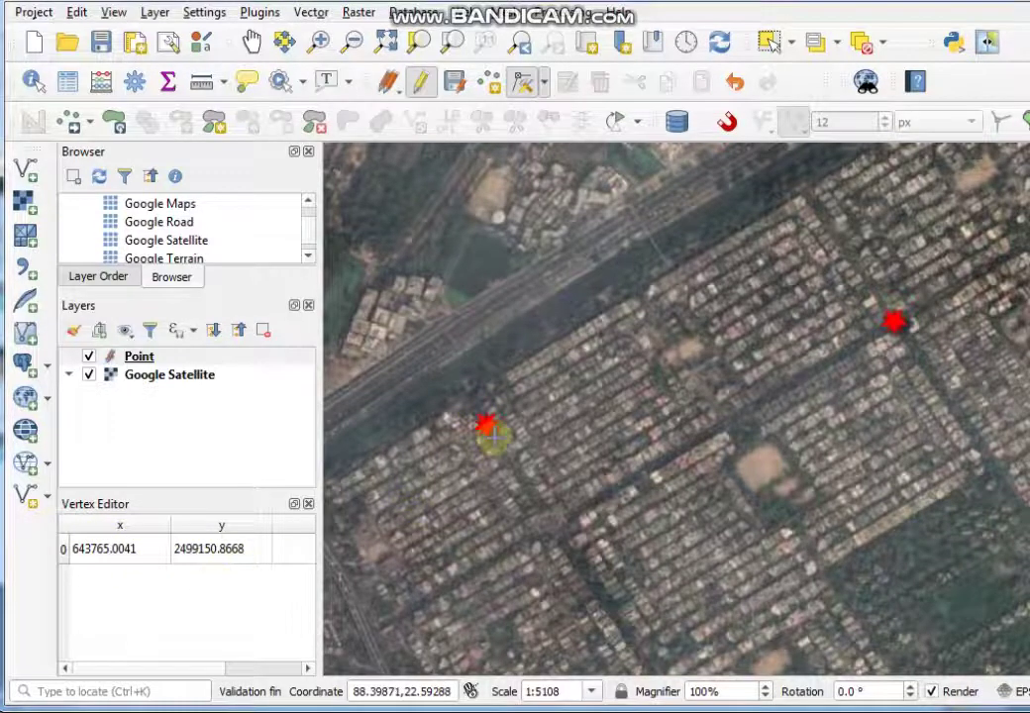
{"action": "scroll", "coordinate": [492, 435], "scroll_direction": "up", "scroll_amount": 1}
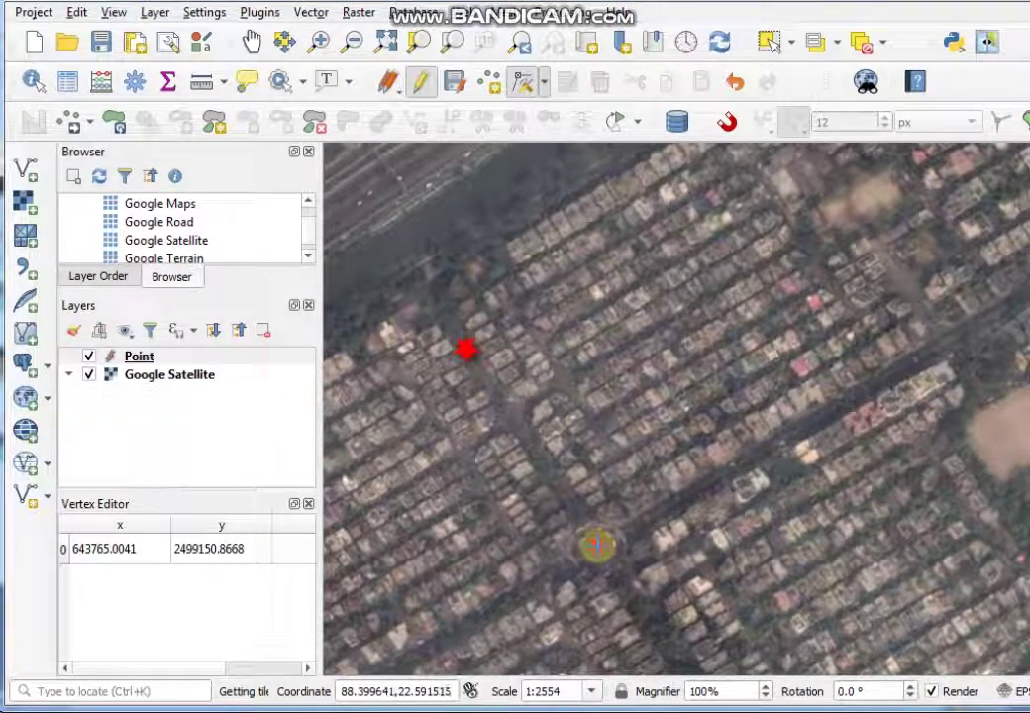
{"action": "left_click", "coordinate": [596, 544]}
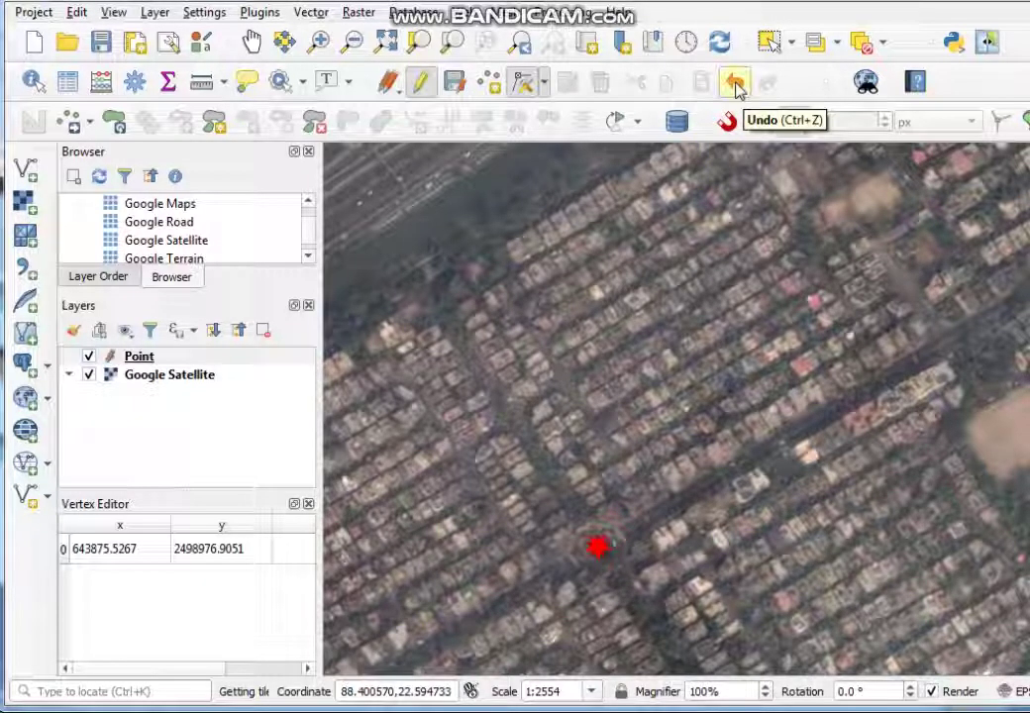
Undo the last point move and redo it.
{"action": "left_click", "coordinate": [736, 87]}
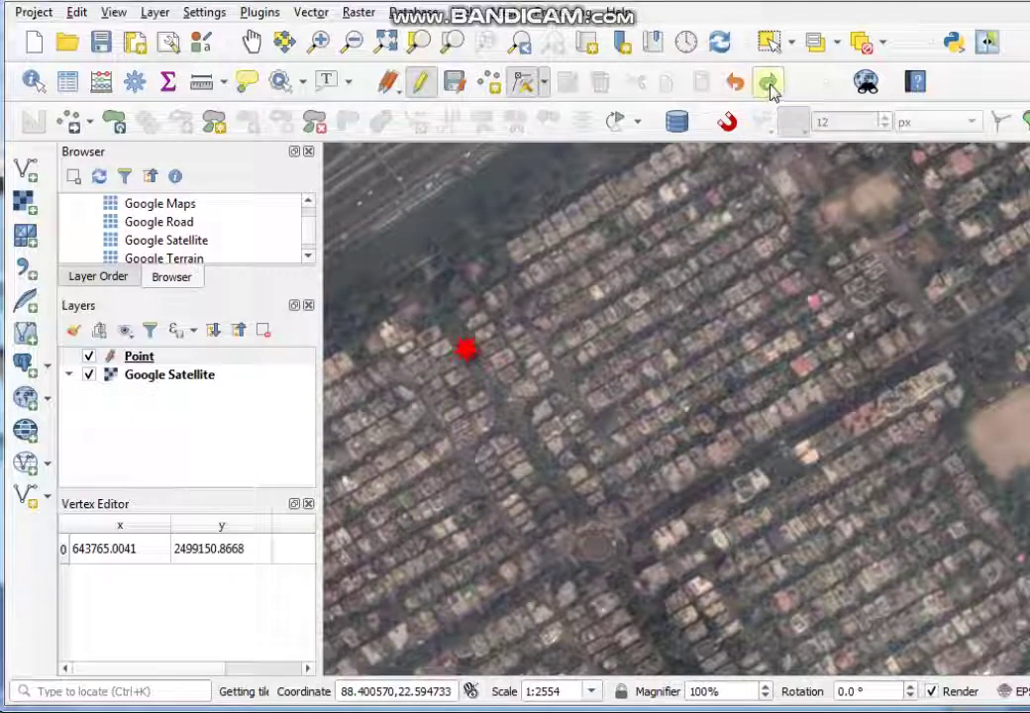
{"action": "left_click", "coordinate": [773, 87]}
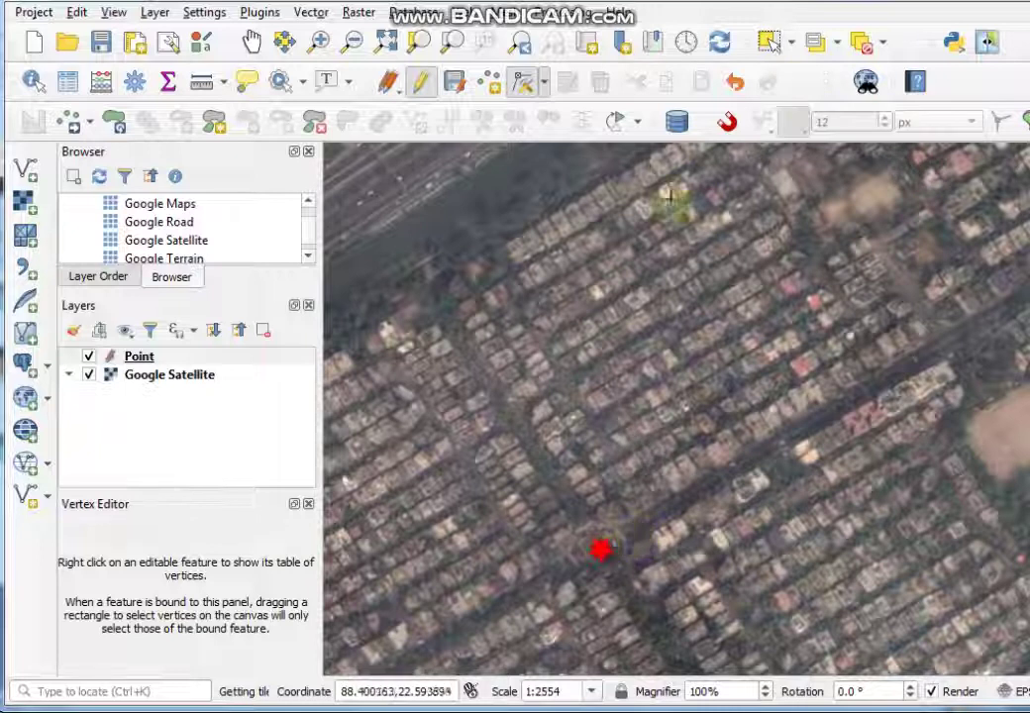
Select the point on the roundabout and change its Name attribute to A, keeping id 1.
{"action": "left_click", "coordinate": [771, 43]}
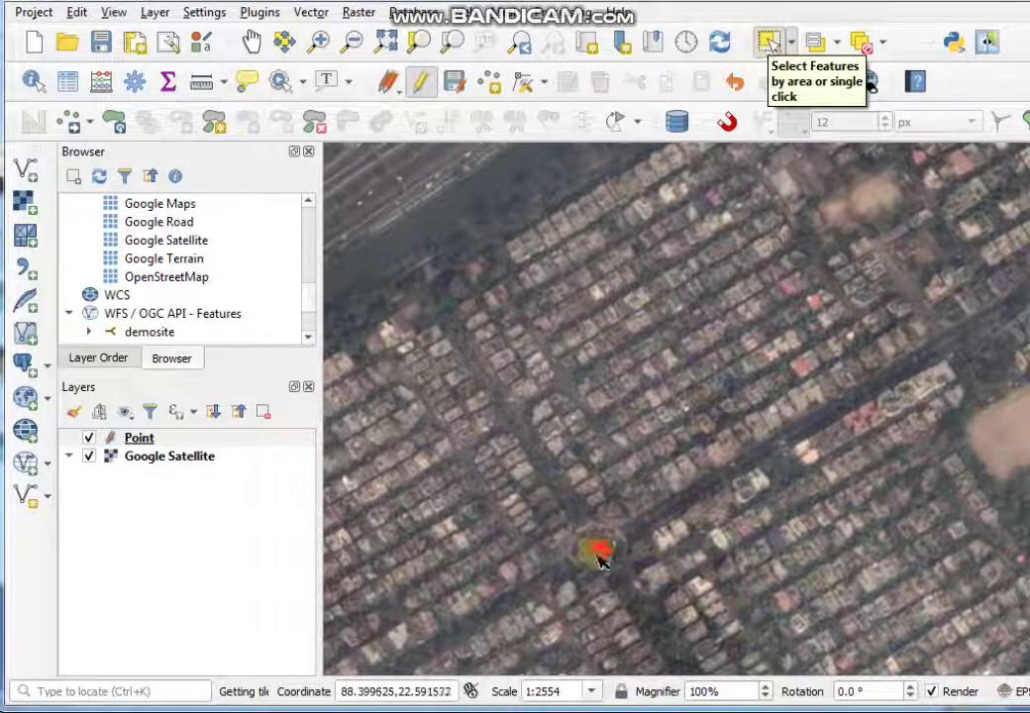
{"action": "left_click_drag", "start_coordinate": [570, 529], "coordinate": [634, 570]}
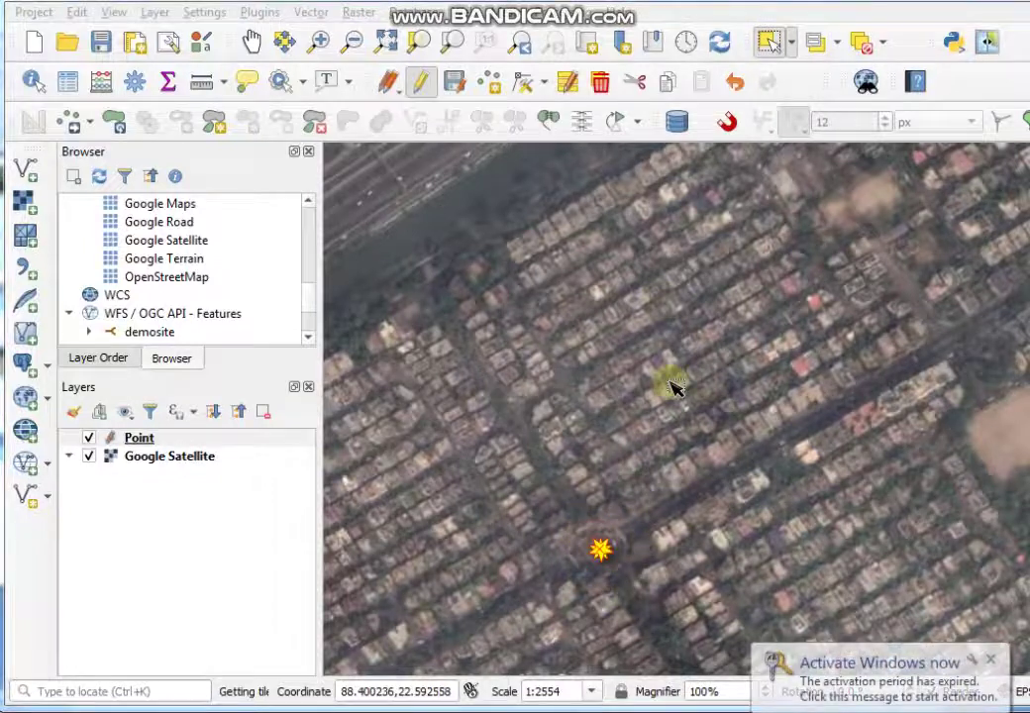
{"action": "left_click", "coordinate": [568, 84]}
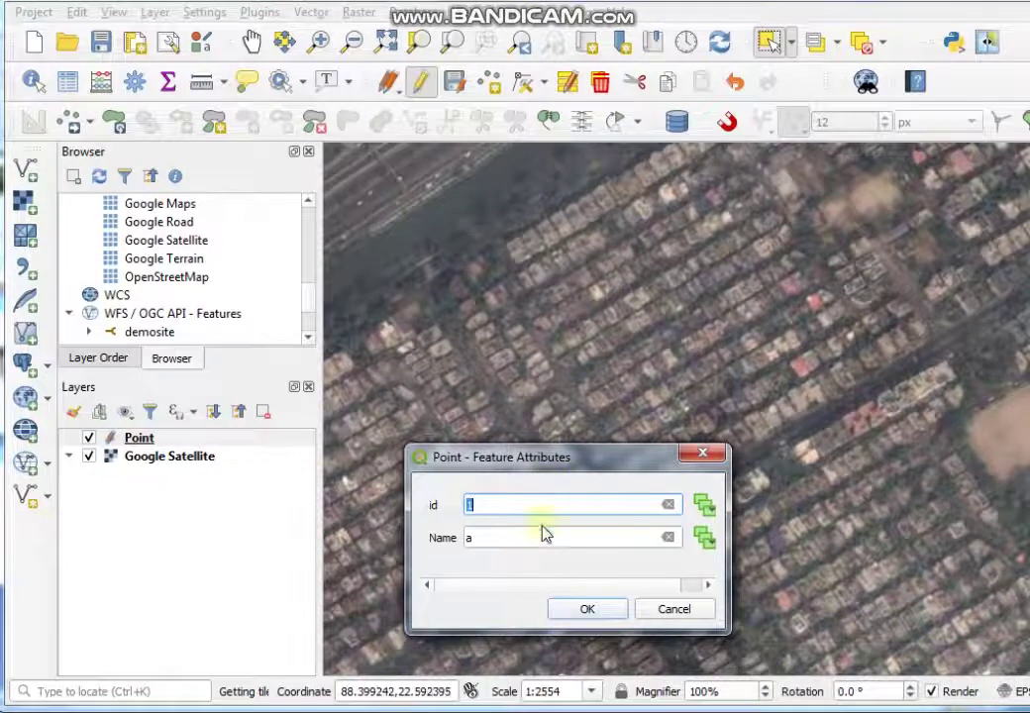
{"action": "left_click", "coordinate": [702, 454]}
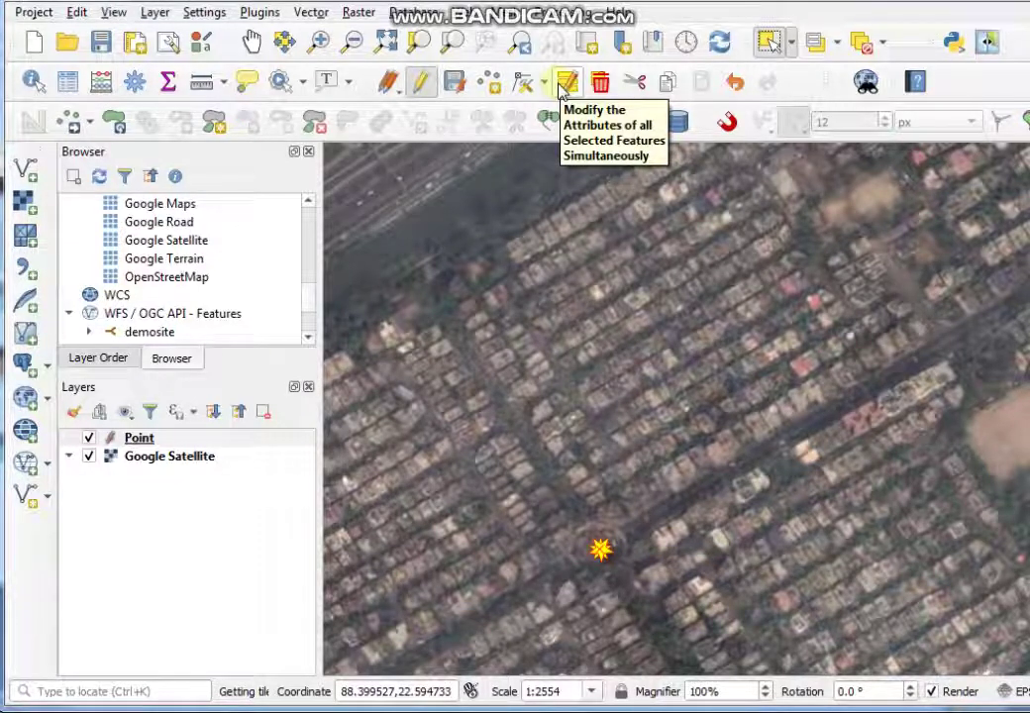
{"action": "left_click", "coordinate": [560, 89]}
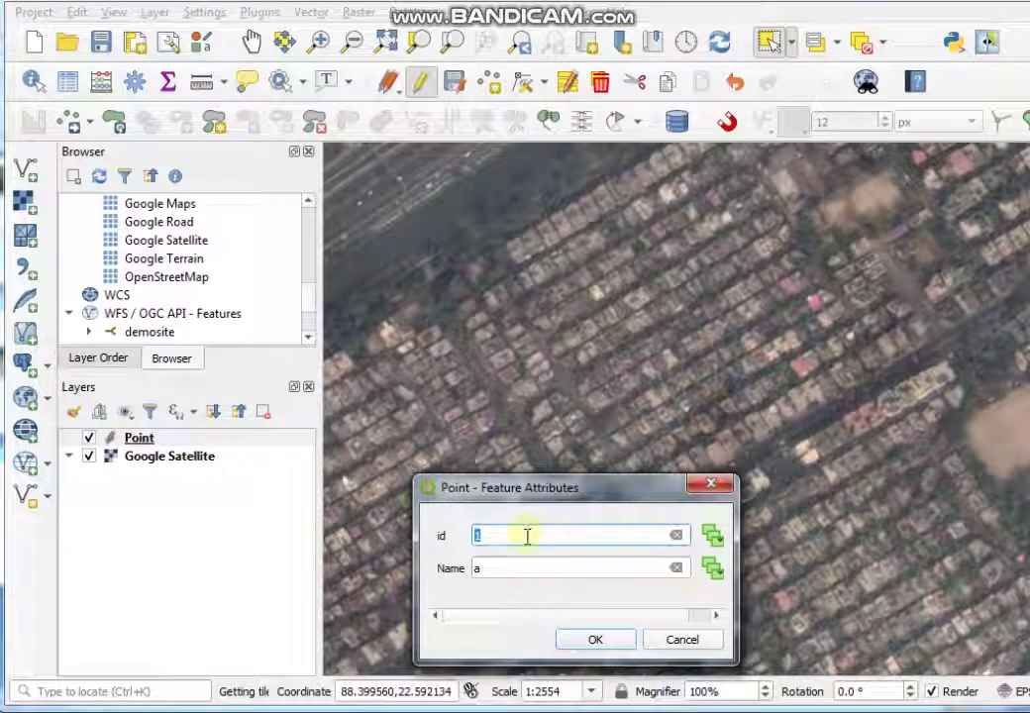
{"action": "double_click", "coordinate": [524, 534]}
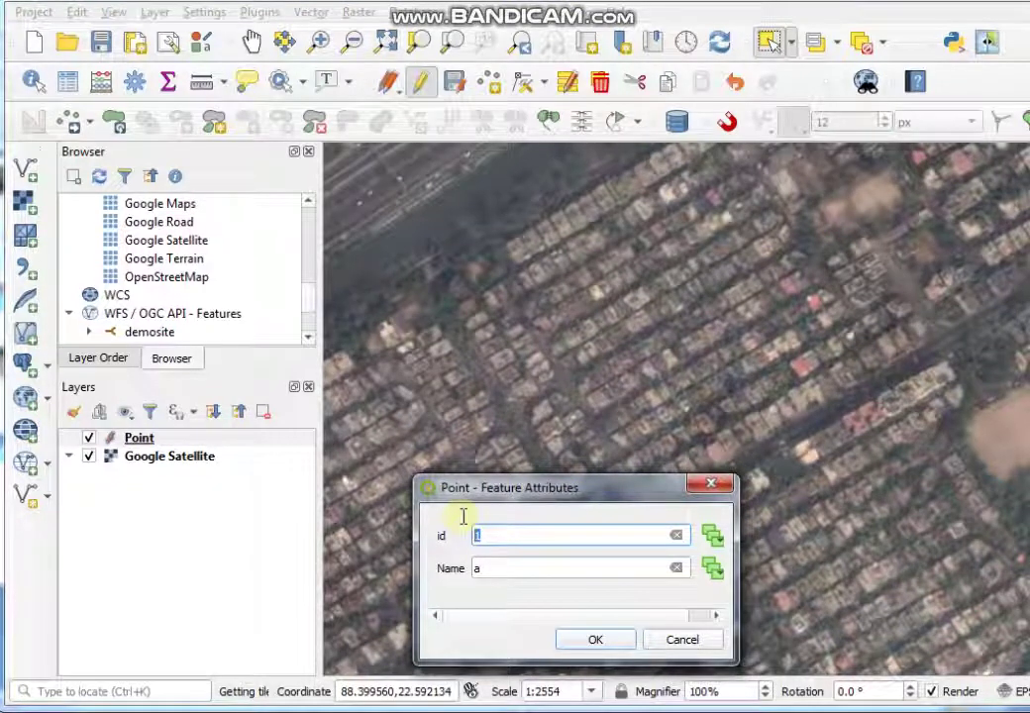
{"action": "double_click", "coordinate": [496, 568]}
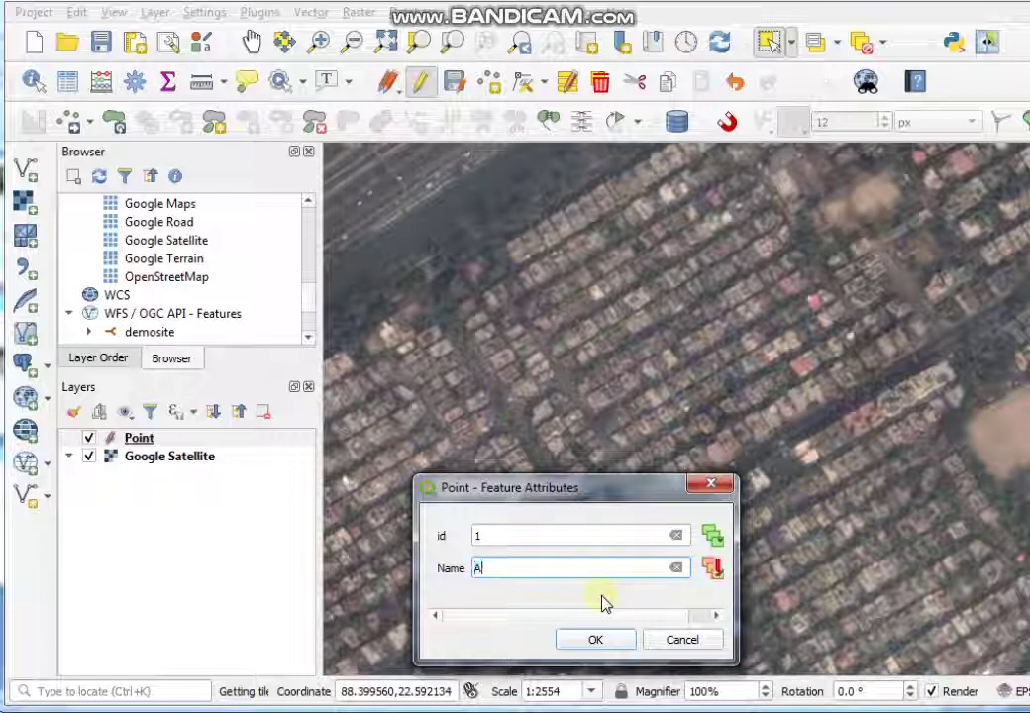
{"action": "type", "text": "A"}
{"action": "left_click", "coordinate": [607, 639]}
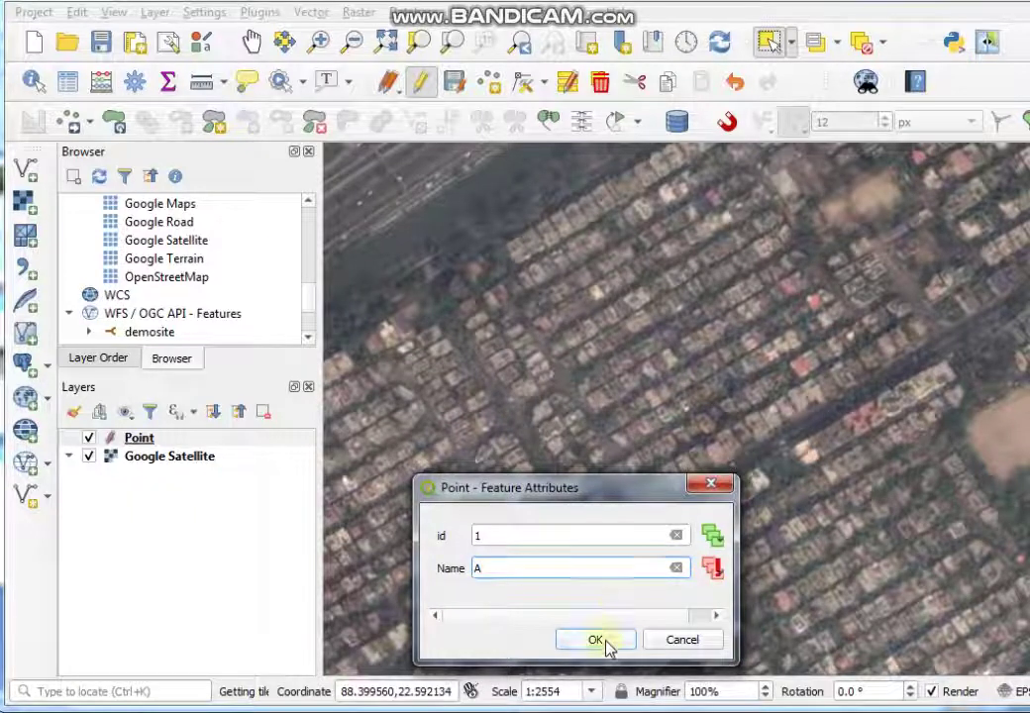
{"action": "left_click", "coordinate": [560, 246]}
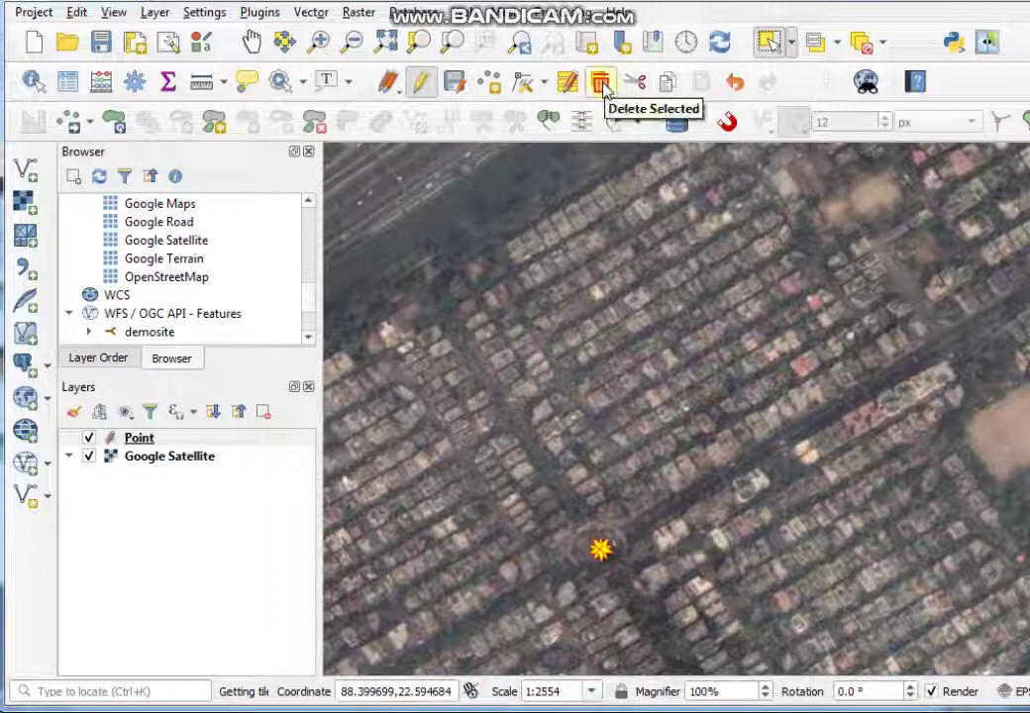
{"action": "left_click", "coordinate": [667, 83]}
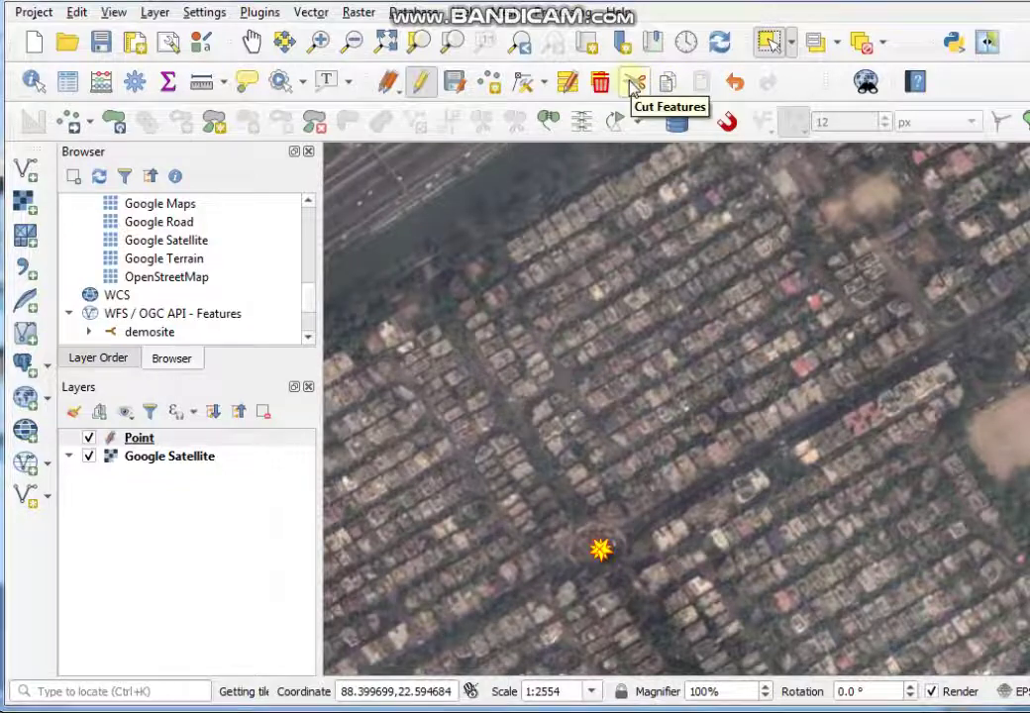
Duplicate the Point layer and turn on the visibility of the copy.
{"action": "right_click", "coordinate": [138, 438]}
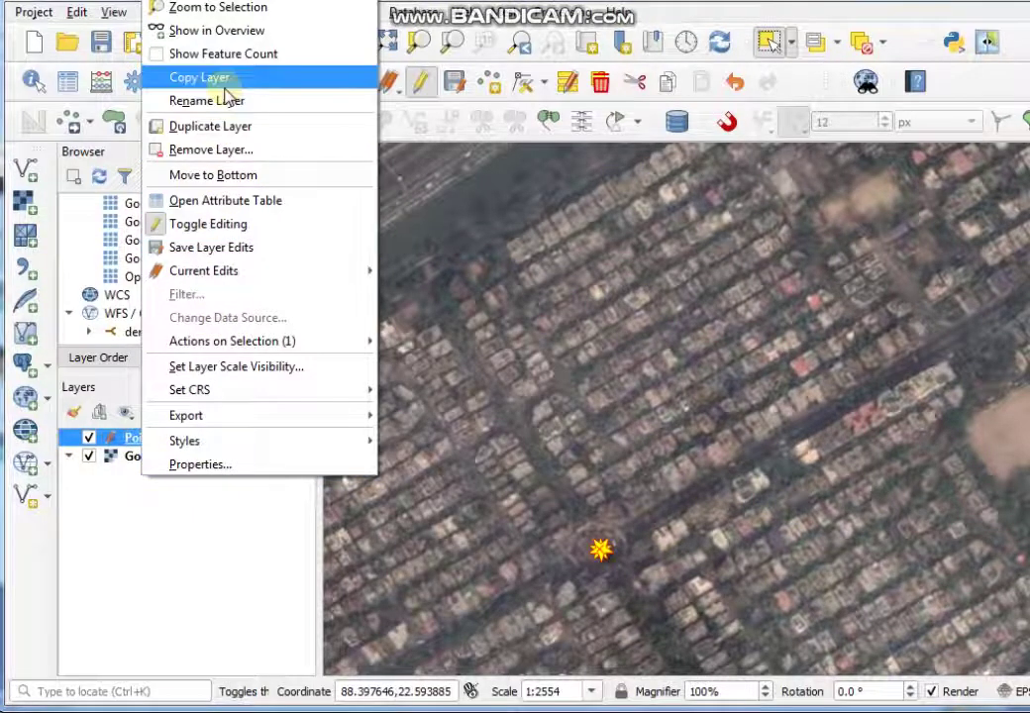
{"action": "left_click", "coordinate": [242, 134]}
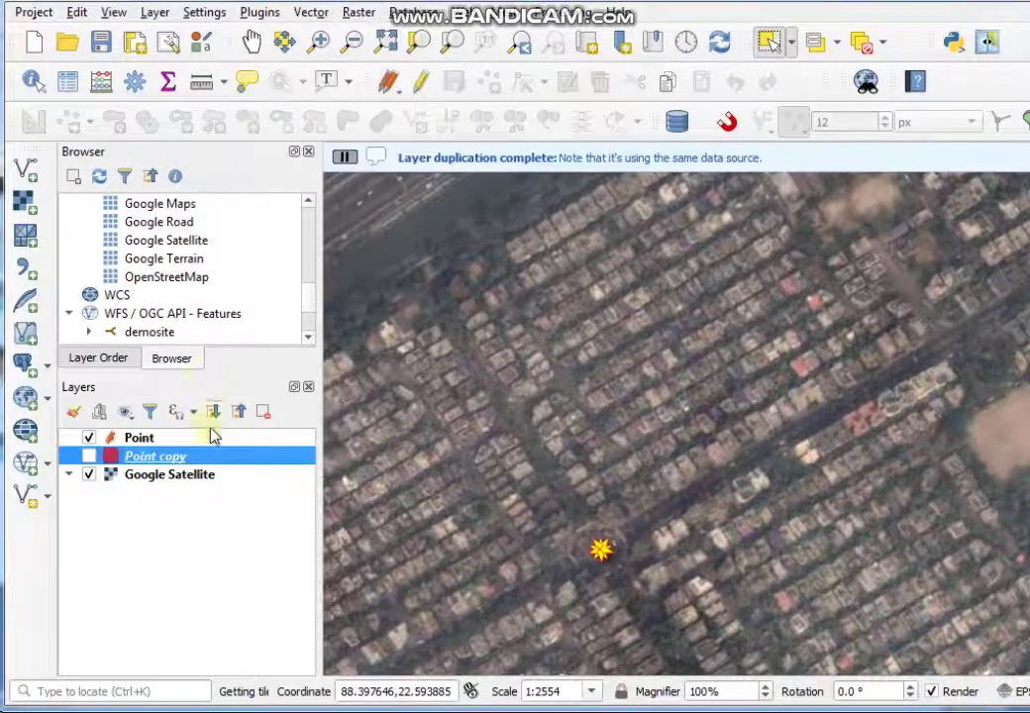
{"action": "right_click", "coordinate": [151, 463]}
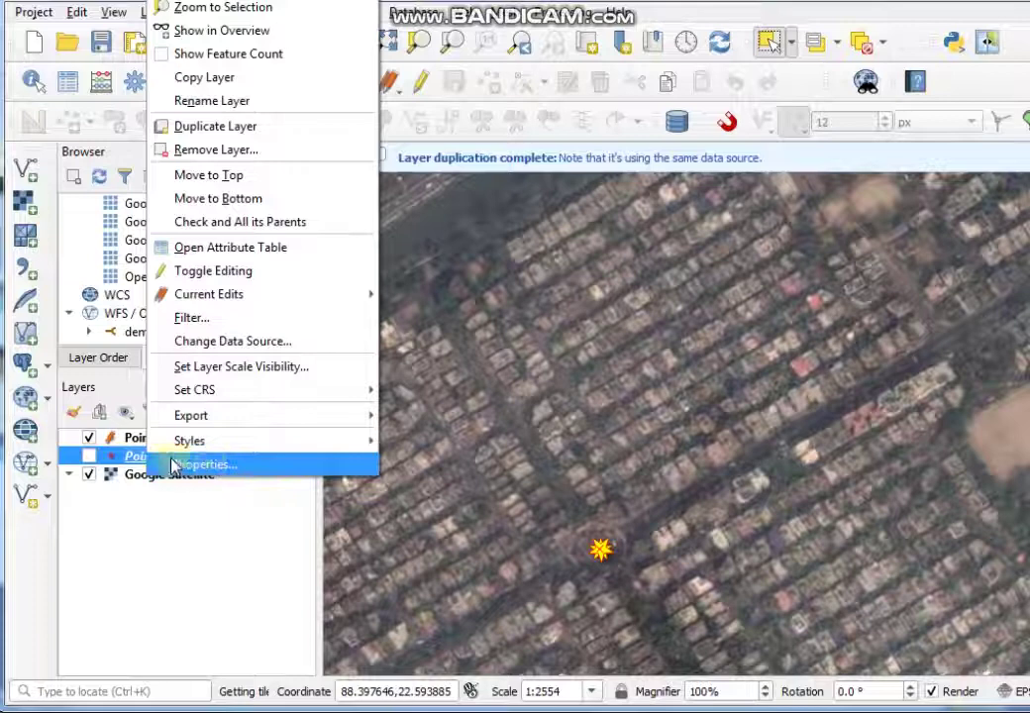
{"action": "left_click", "coordinate": [89, 456]}
Open the attribute table of the duplicated point layer to examine its id and Name values.
{"action": "right_click", "coordinate": [175, 456]}
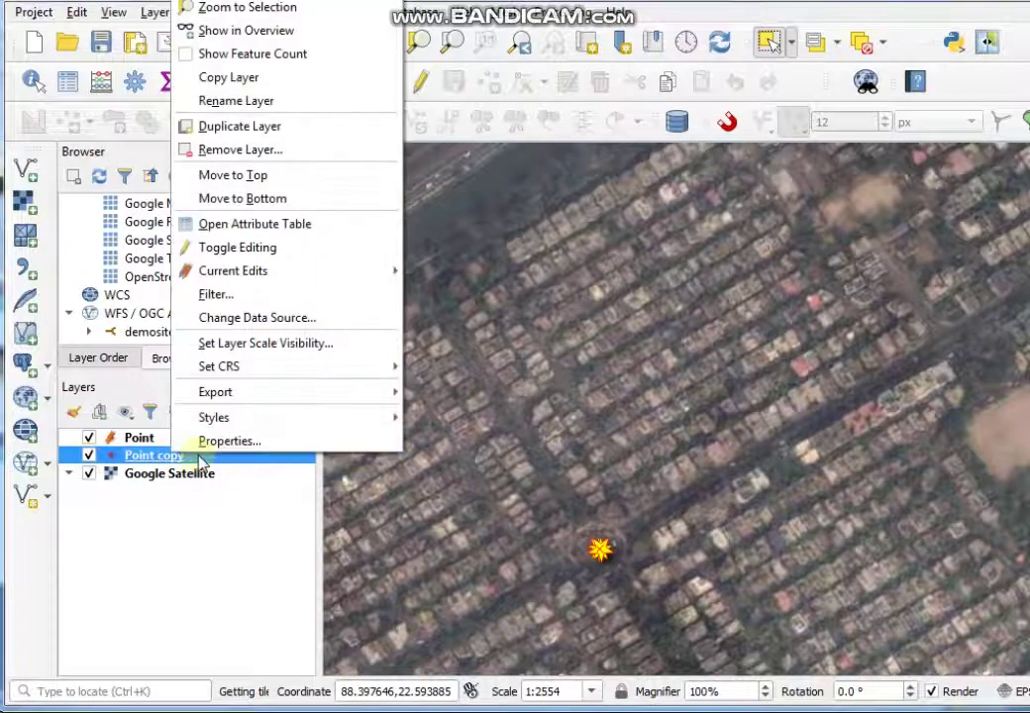
{"action": "left_click", "coordinate": [256, 224]}
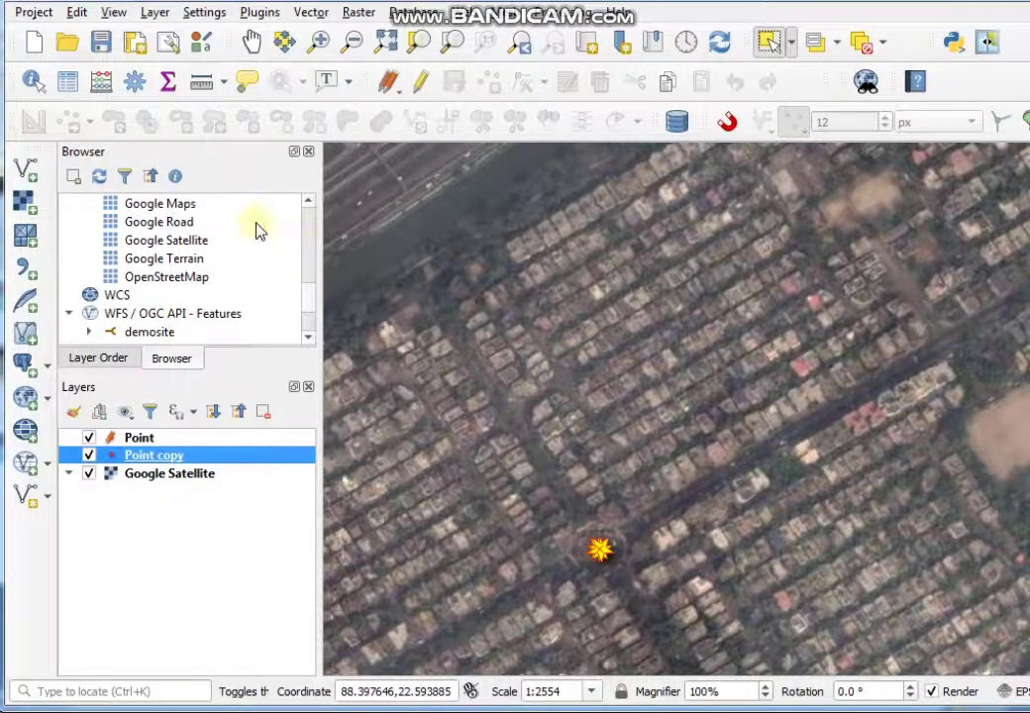
{"action": "left_click", "coordinate": [8, 91]}
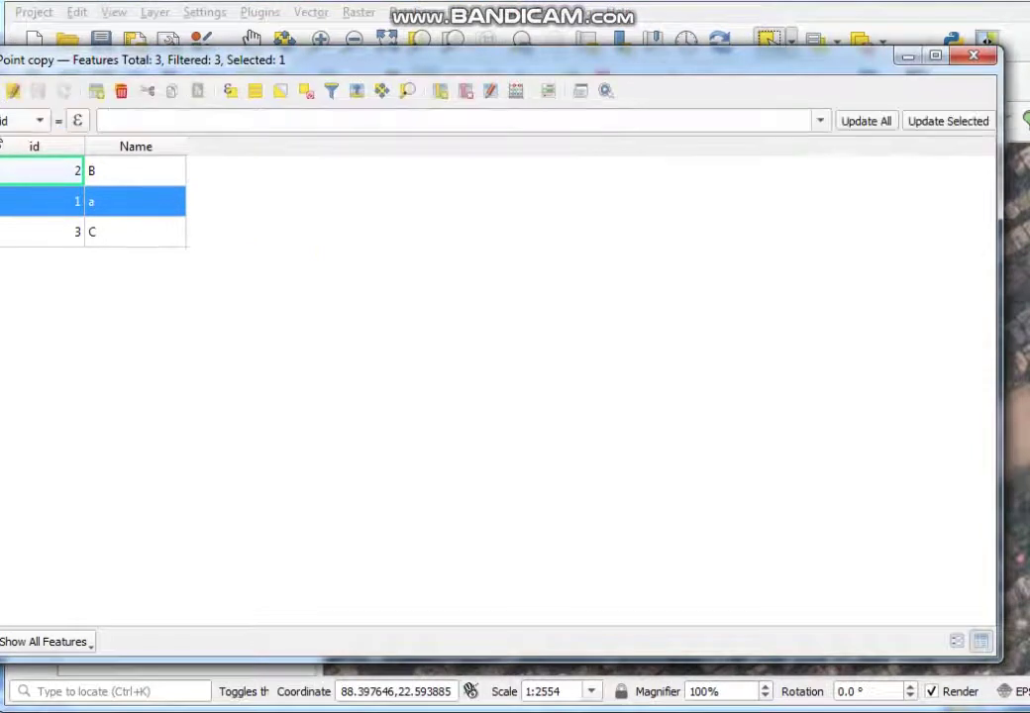
Delete all three features of the Point copy layer and save its edits.
{"action": "left_click_drag", "start_coordinate": [183, 69], "coordinate": [365, 81]}
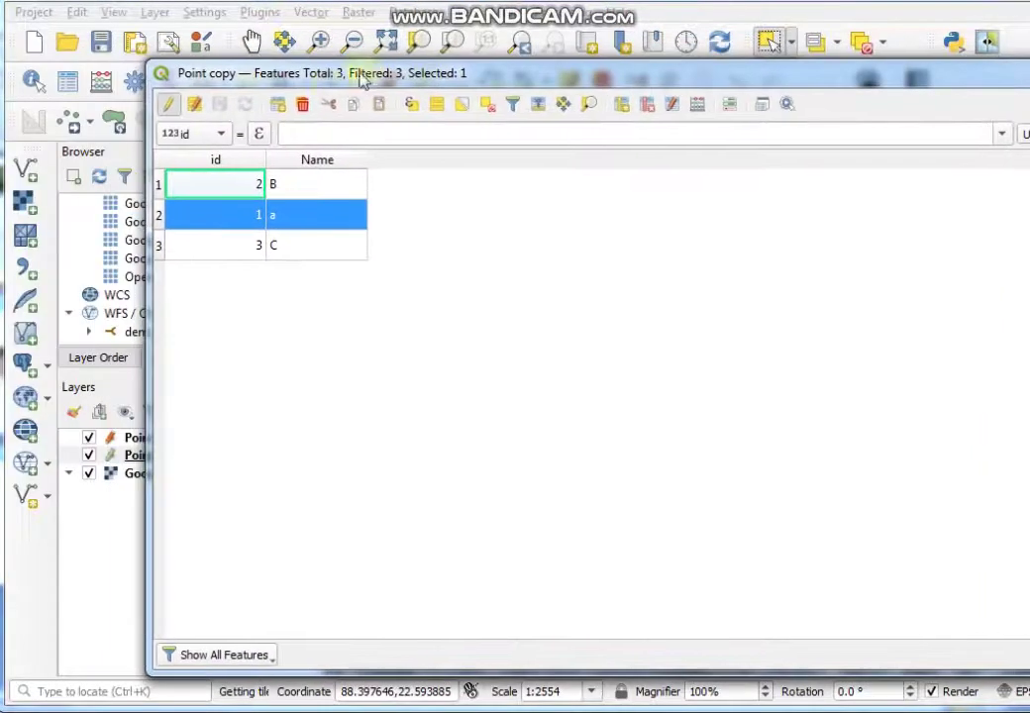
{"action": "left_click", "coordinate": [158, 186]}
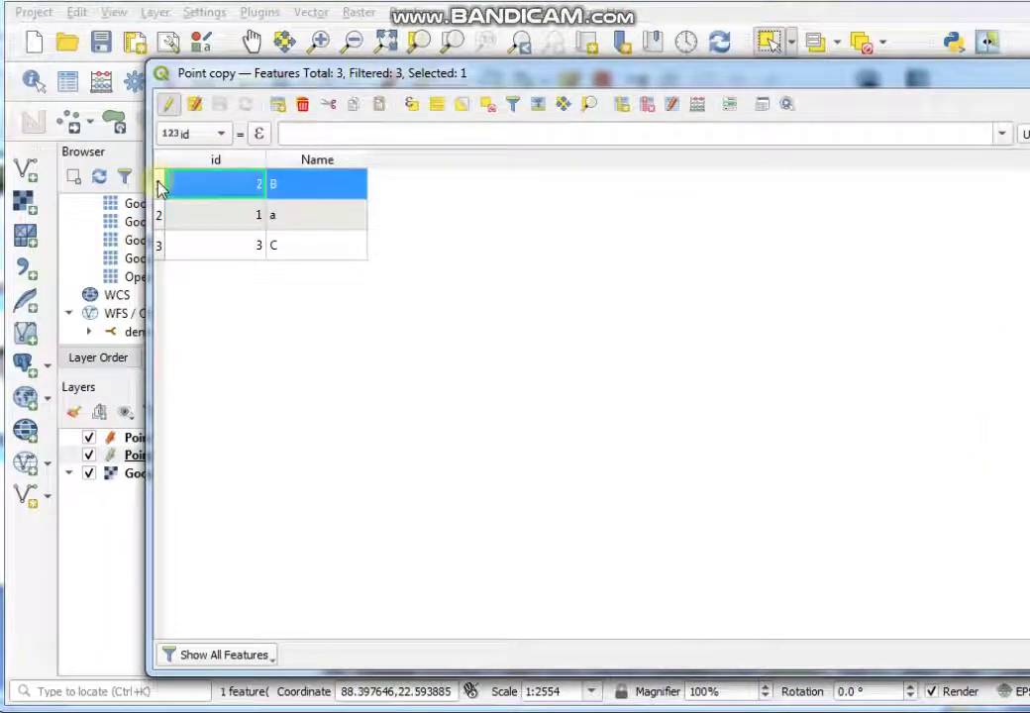
{"action": "left_click", "coordinate": [165, 246], "text": "shift"}
{"action": "left_click", "coordinate": [302, 106]}
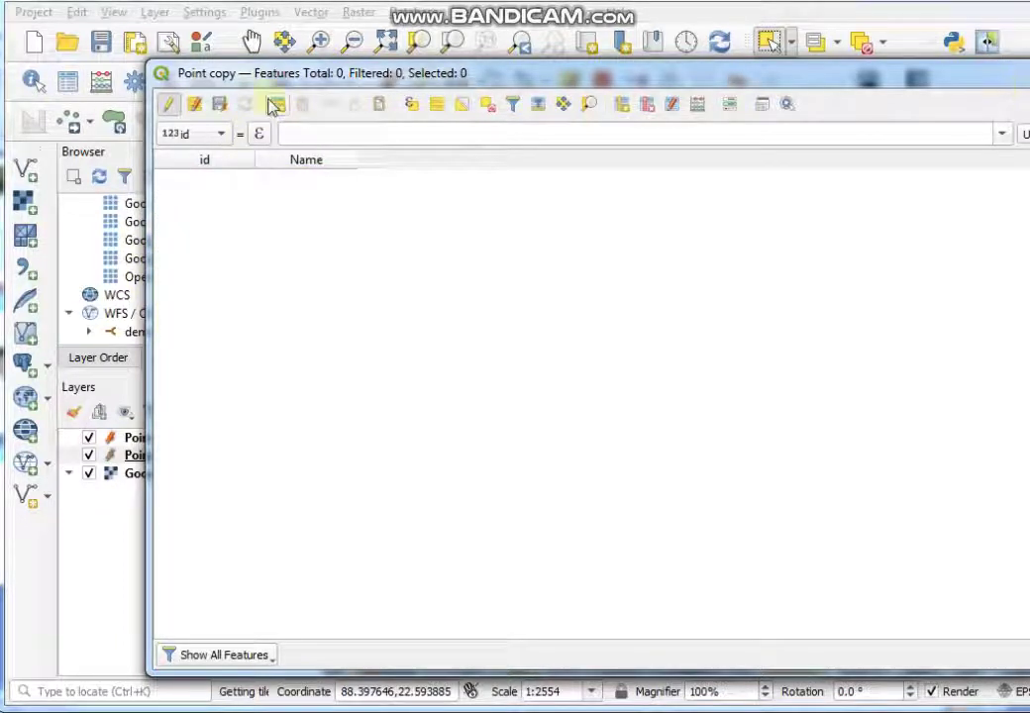
{"action": "left_click", "coordinate": [220, 104]}
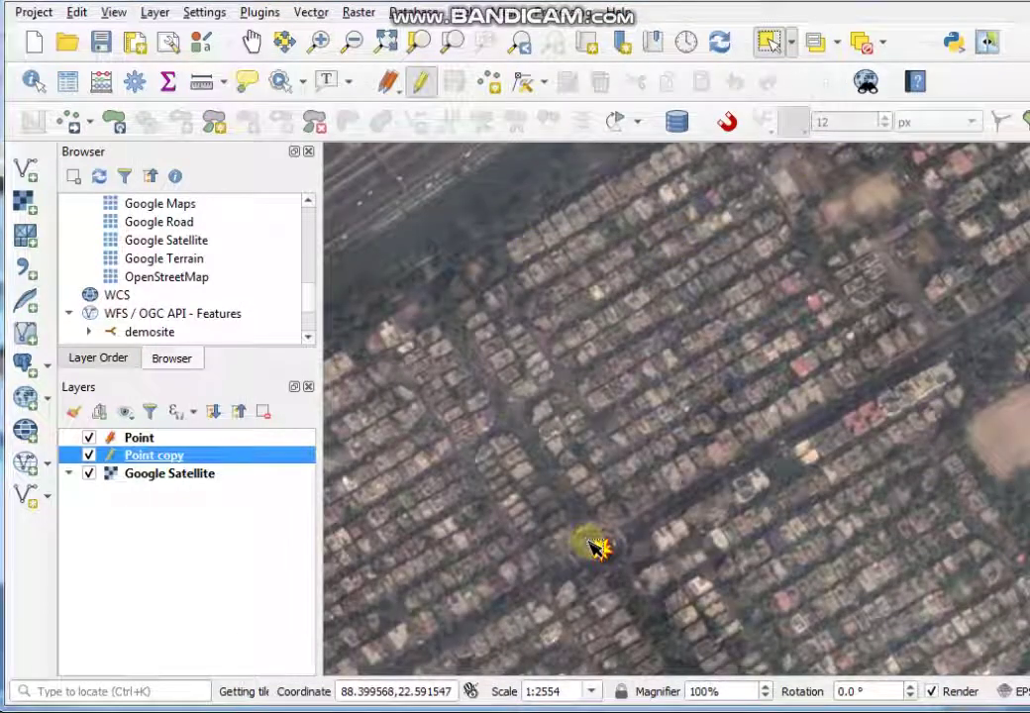
Make Point the active layer and move its point onto the centre of the roundabout.
{"action": "left_click", "coordinate": [597, 547]}
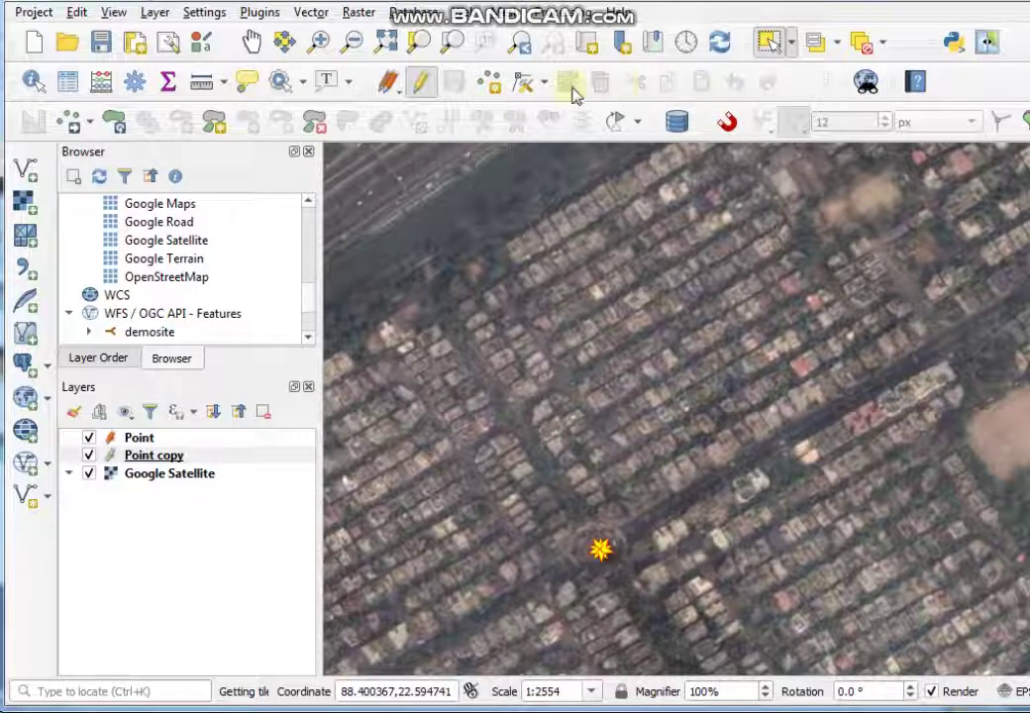
{"action": "left_click", "coordinate": [137, 439]}
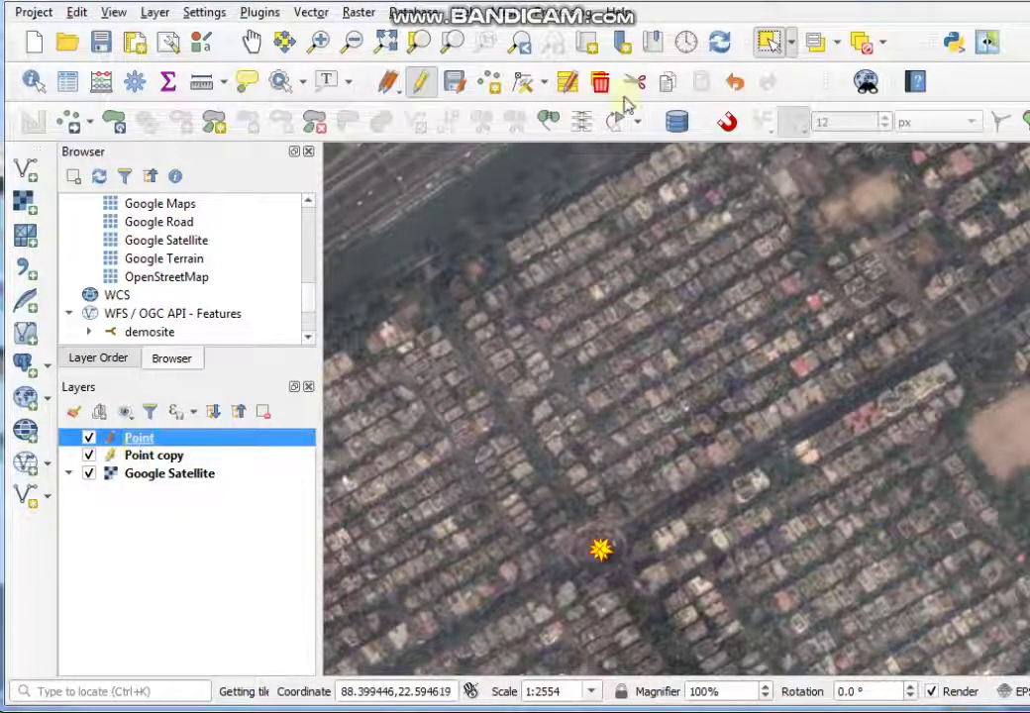
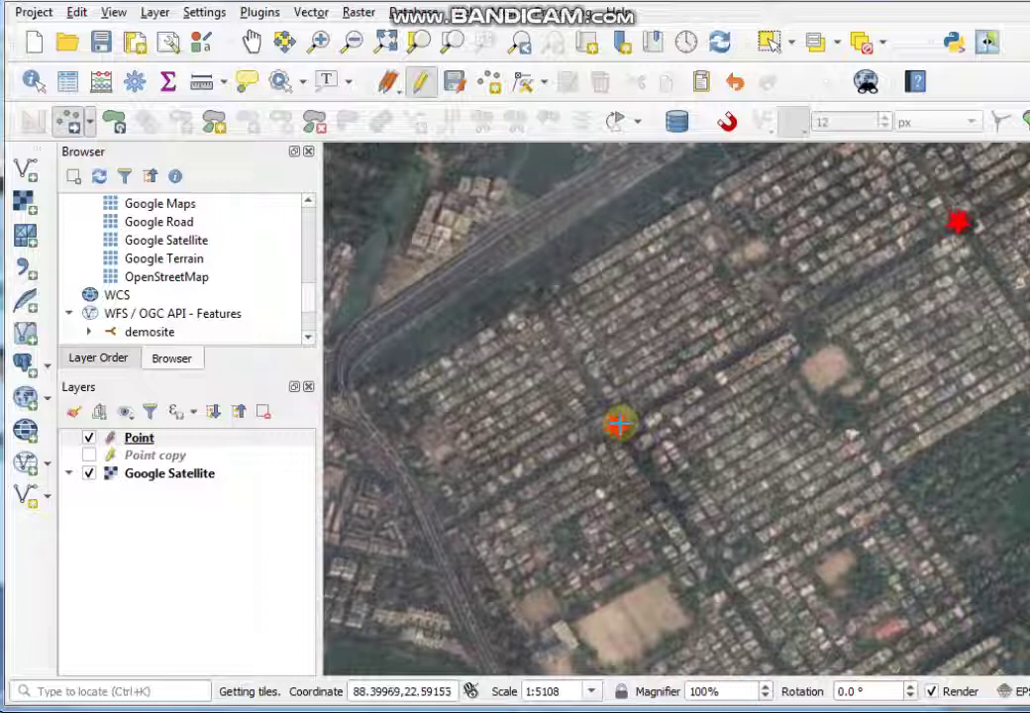
{"action": "mouse_move", "coordinate": [619, 423]}
{"action": "left_mouse_down"}
{"action": "mouse_move", "coordinate": [564, 347]}
{"action": "mouse_move", "coordinate": [632, 429]}
{"action": "mouse_move", "coordinate": [614, 423]}
{"action": "left_mouse_up"}
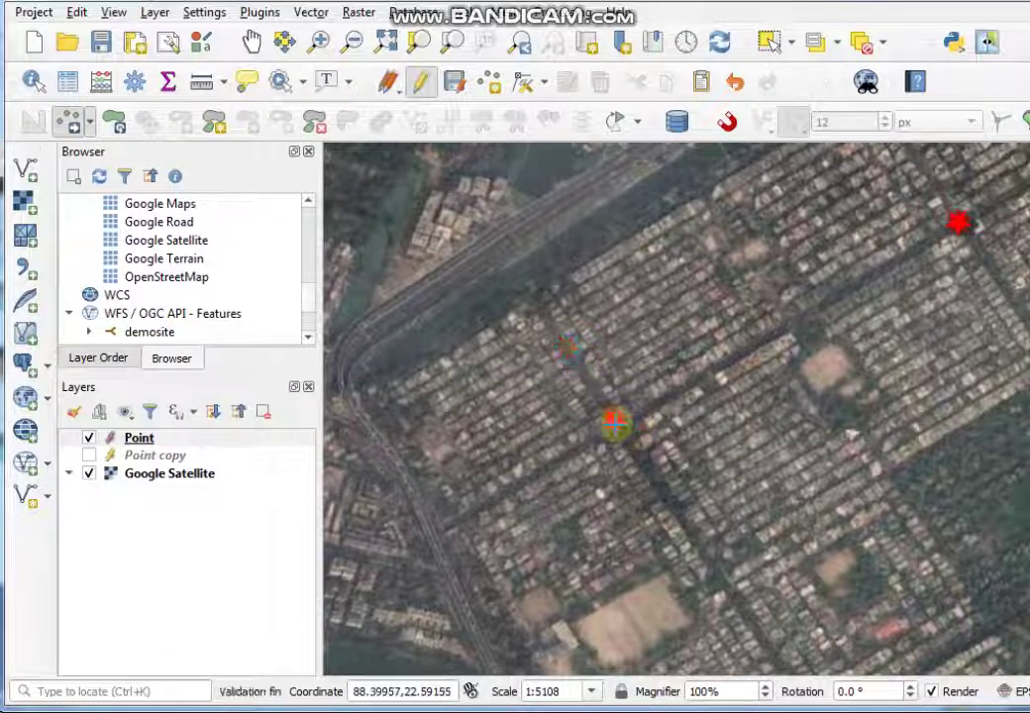
{"action": "scroll", "coordinate": [630, 434], "scroll_direction": "up", "scroll_amount": 3}
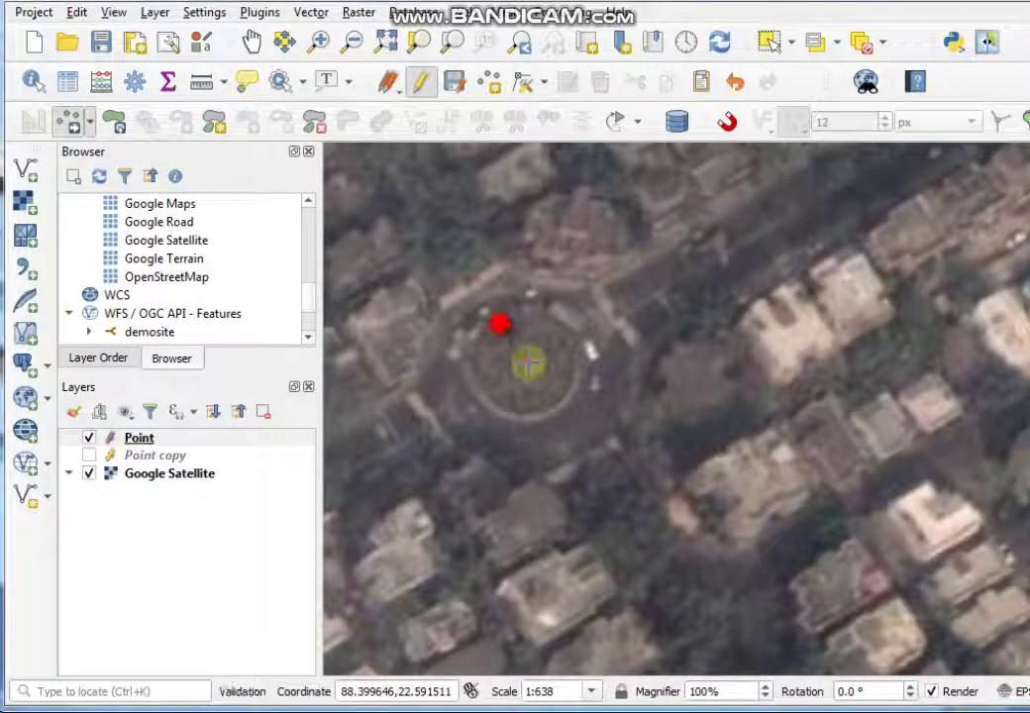
{"action": "left_click", "coordinate": [525, 361]}
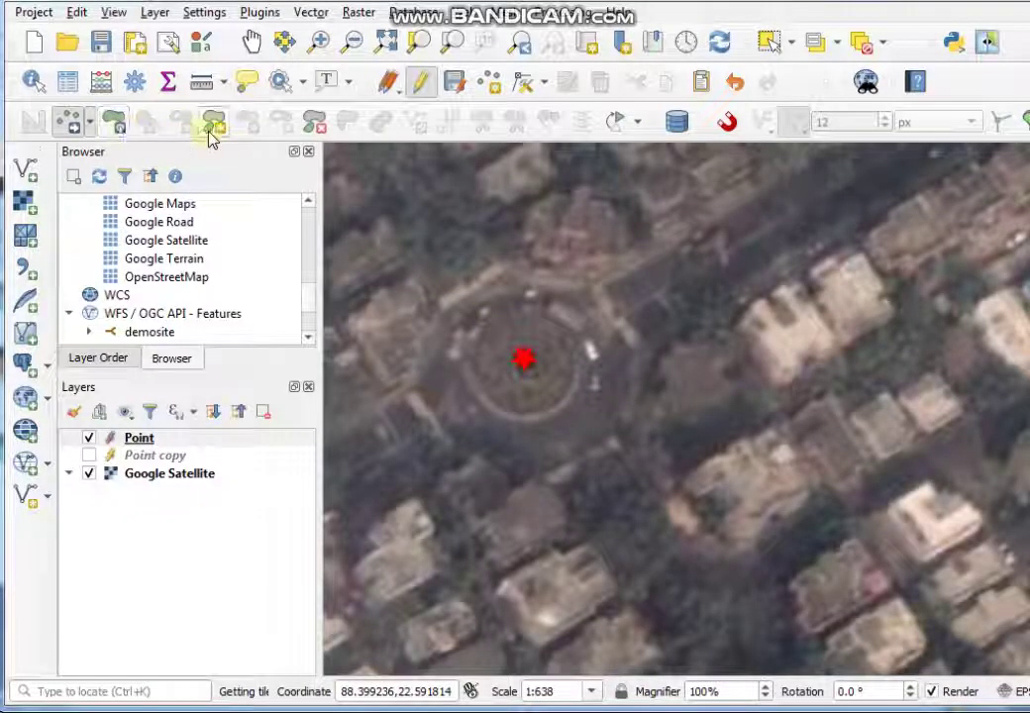
Select the point at the roundabout's centre and add three parts to it on the surrounding roads.
{"action": "left_click", "coordinate": [769, 42]}
{"action": "left_click", "coordinate": [523, 359]}
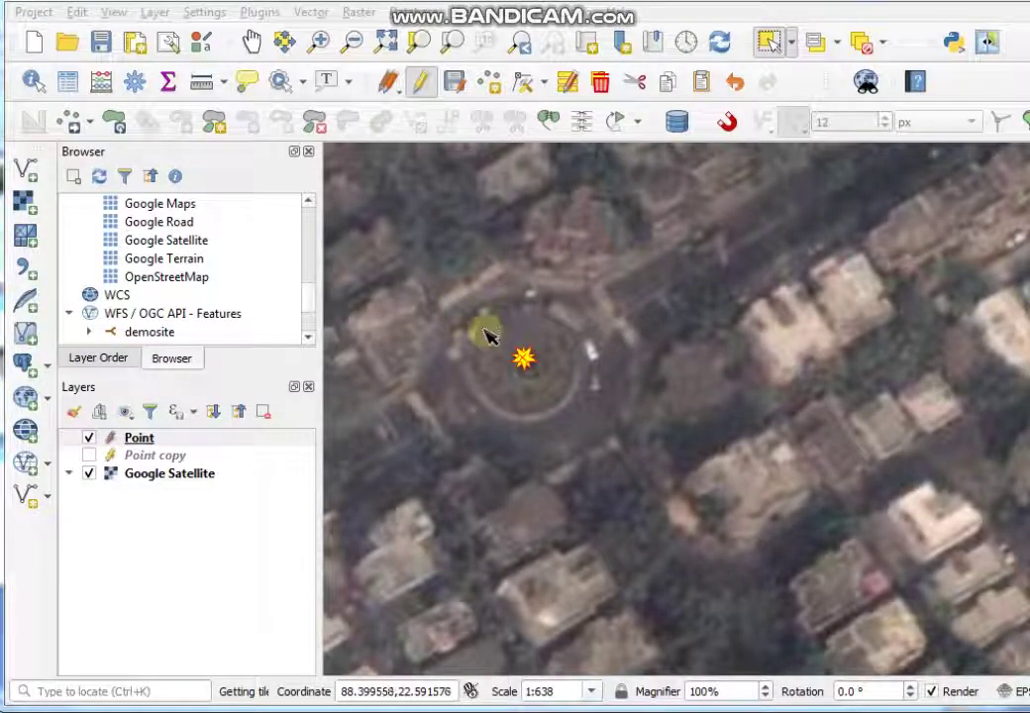
{"action": "left_click", "coordinate": [525, 398]}
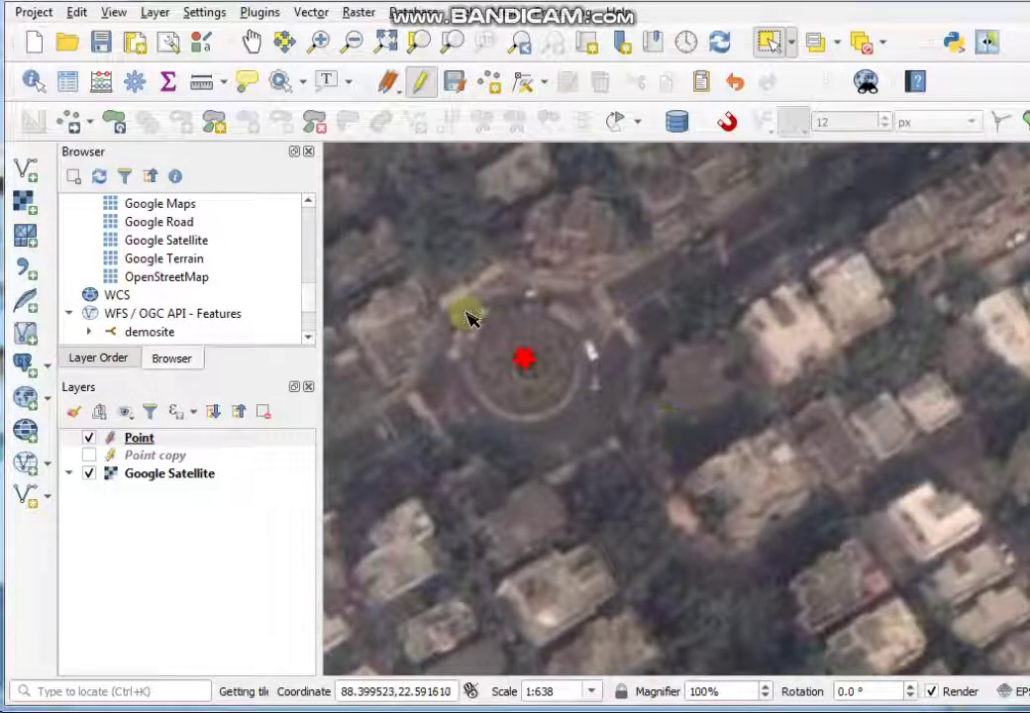
{"action": "left_click_drag", "start_coordinate": [452, 290], "coordinate": [601, 424]}
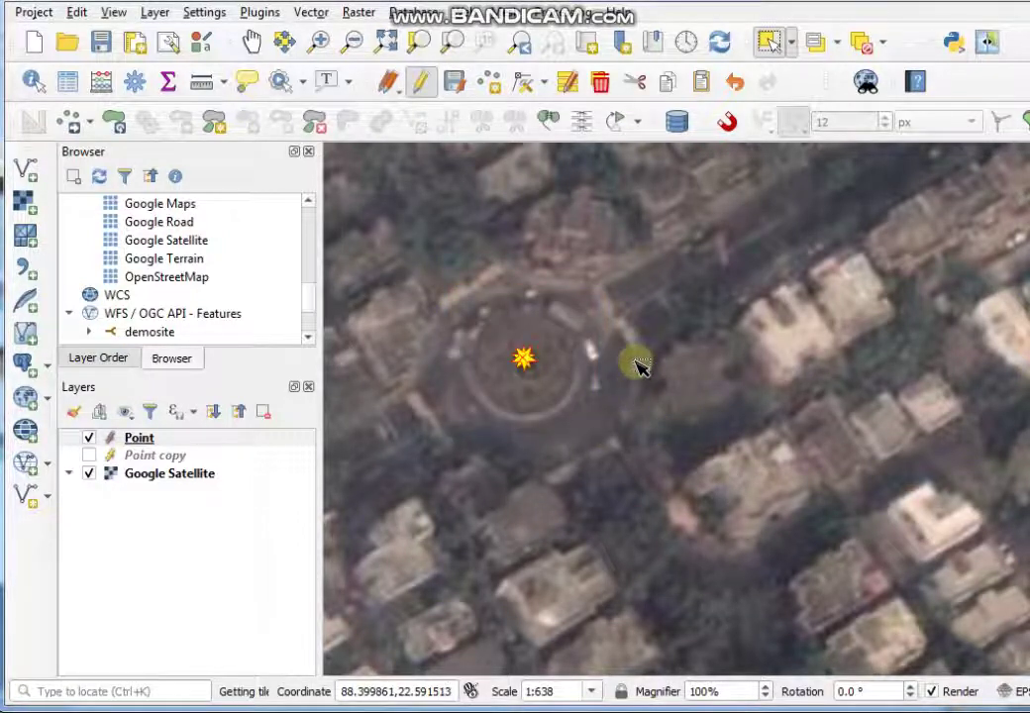
{"action": "left_click", "coordinate": [215, 123]}
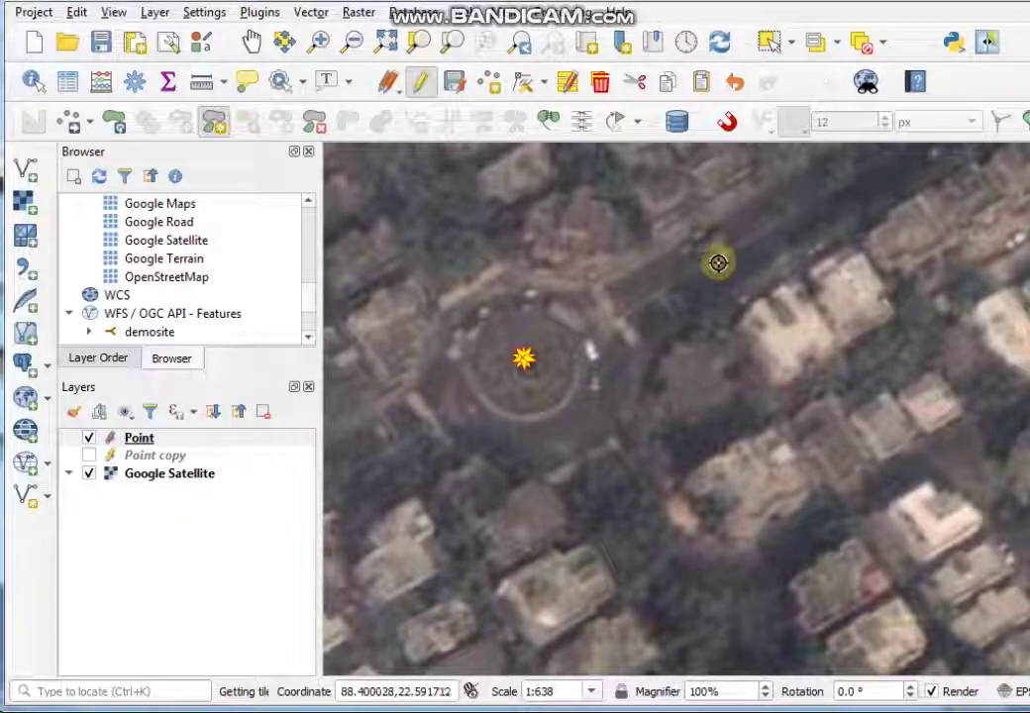
{"action": "left_click", "coordinate": [722, 248]}
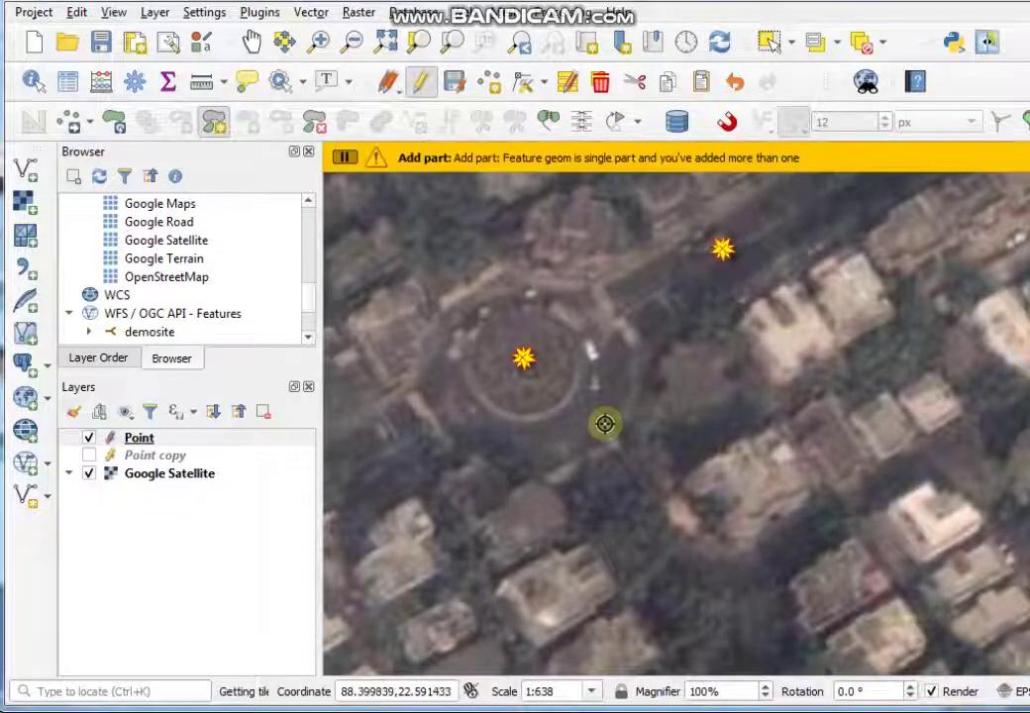
{"action": "left_click", "coordinate": [644, 530]}
{"action": "left_click", "coordinate": [387, 495]}
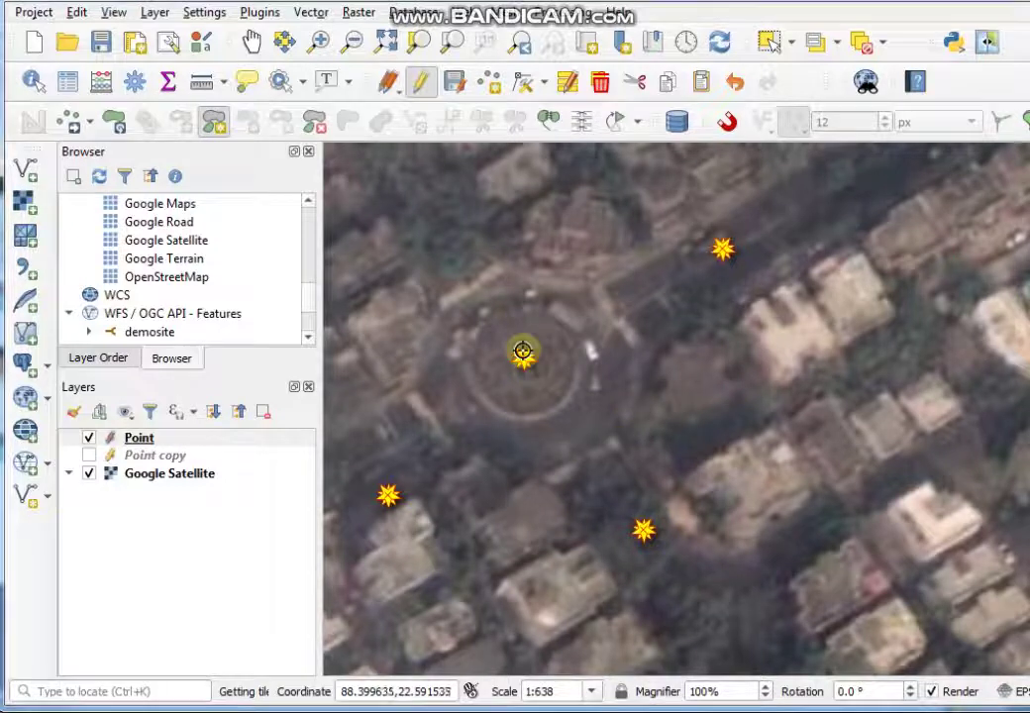
{"action": "scroll", "coordinate": [572, 414], "scroll_direction": "down", "scroll_amount": 2}
{"action": "scroll", "coordinate": [571, 414], "scroll_direction": "up", "scroll_amount": 1}
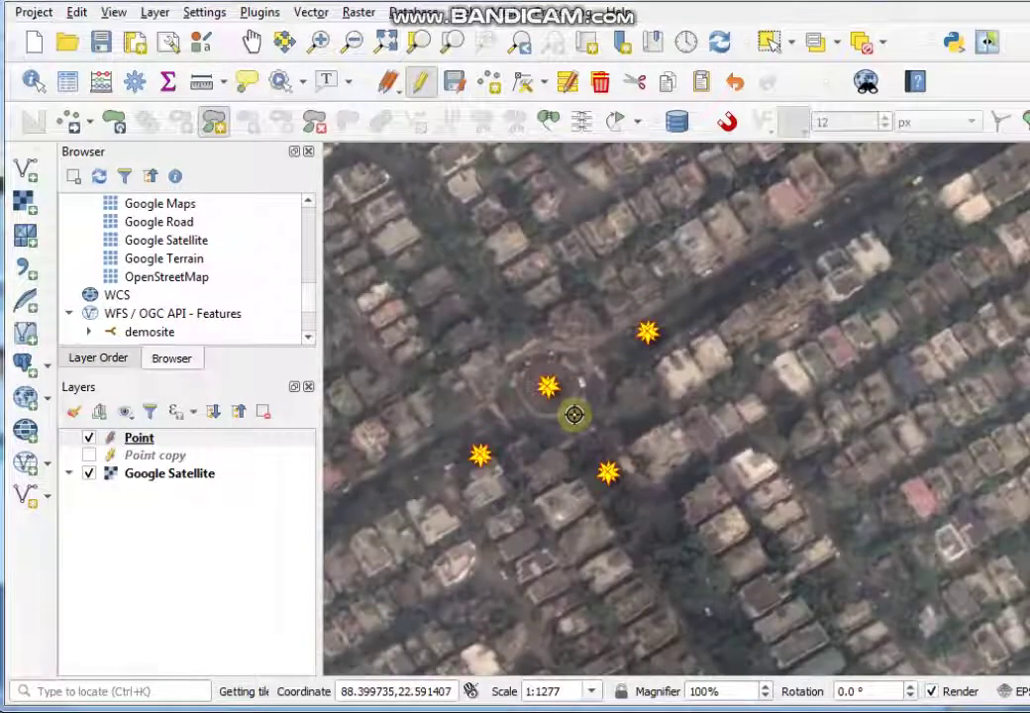
Undo the last two added parts and redo them.
{"action": "left_click", "coordinate": [734, 84]}
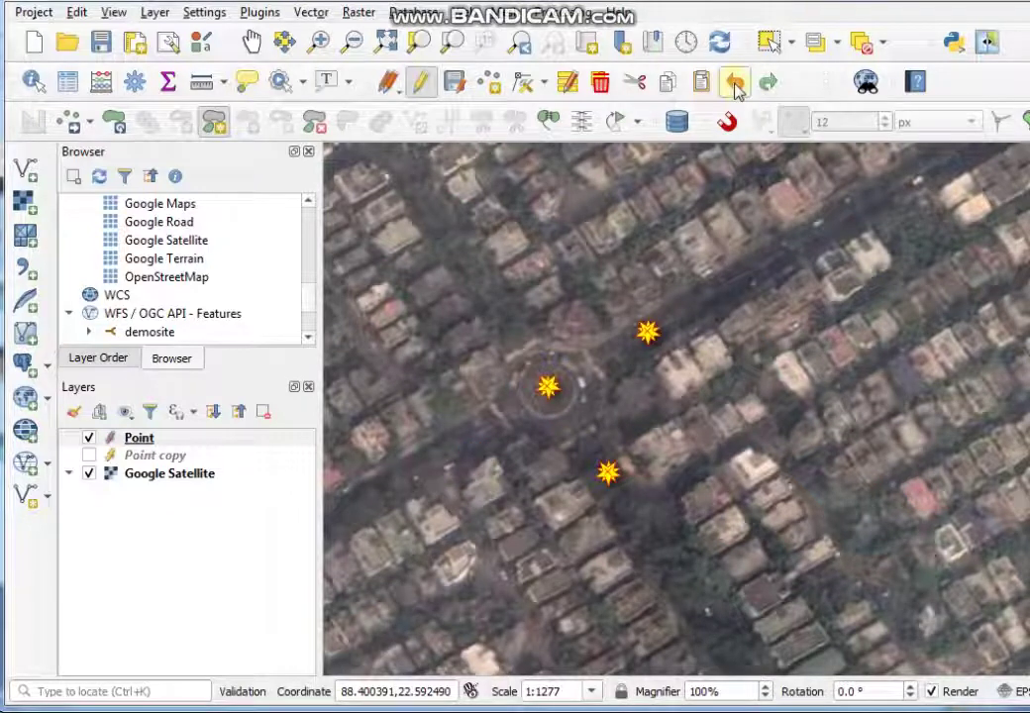
{"action": "left_click", "coordinate": [734, 84]}
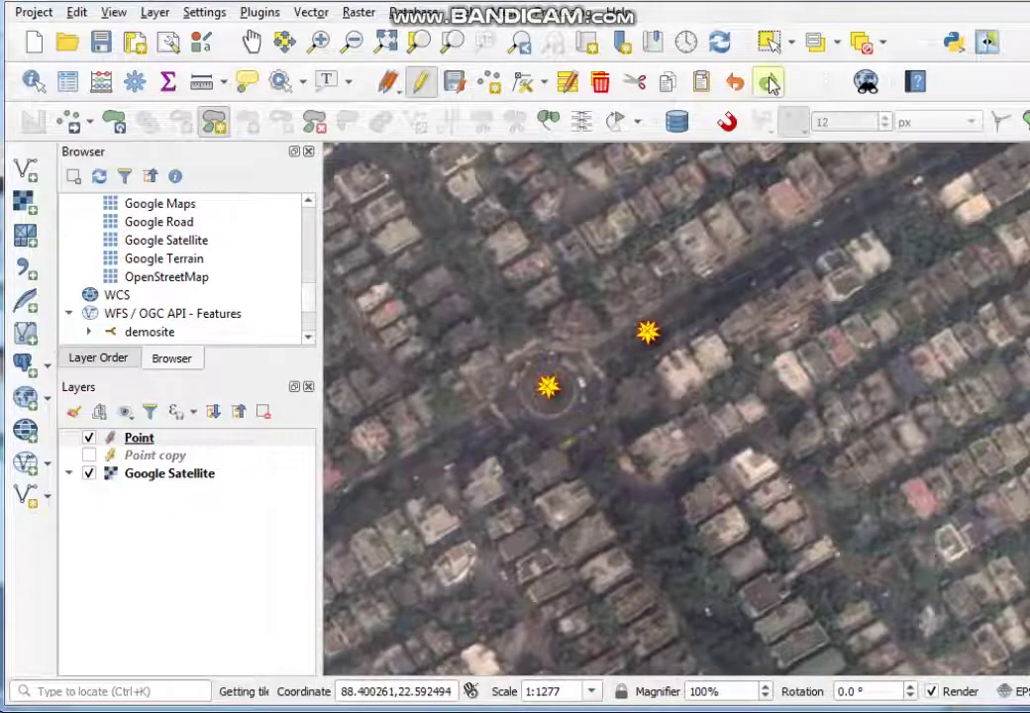
{"action": "left_click", "coordinate": [770, 84]}
{"action": "left_click", "coordinate": [773, 85]}
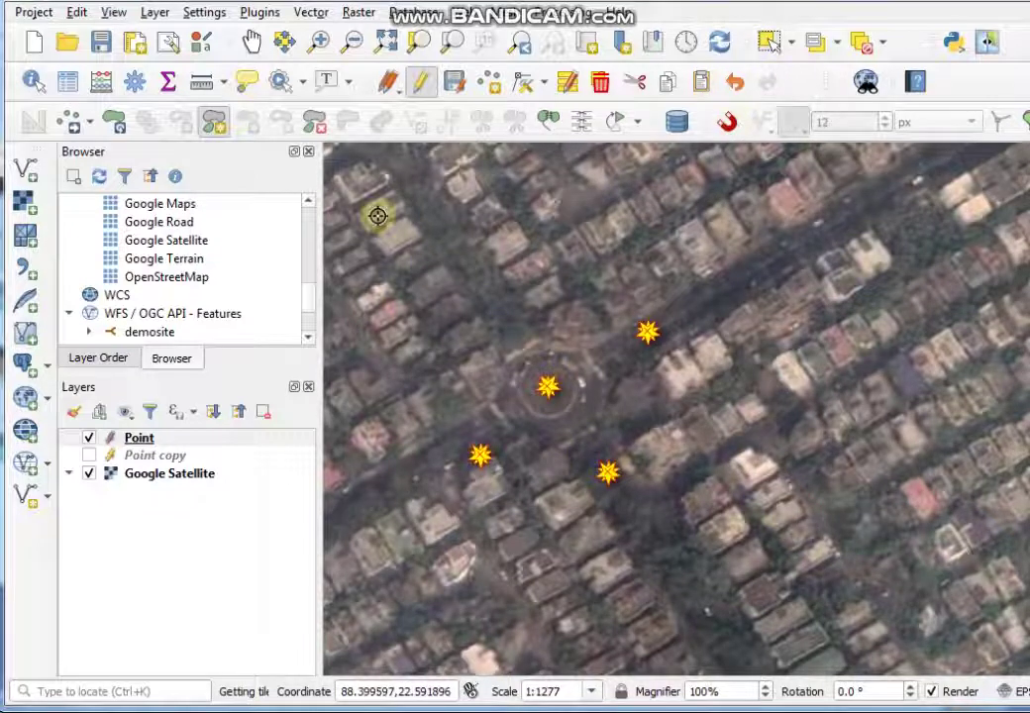
Delete the three added parts around the roundabout with the Delete Part tool, keeping the central point.
{"action": "left_click", "coordinate": [315, 123]}
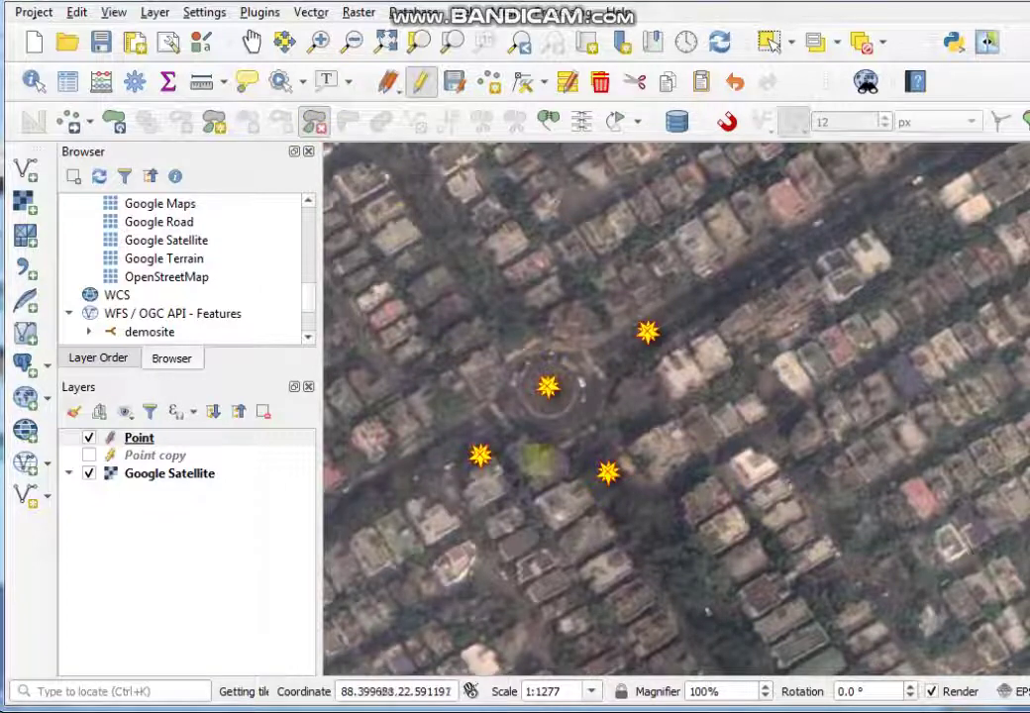
{"action": "left_click", "coordinate": [481, 456]}
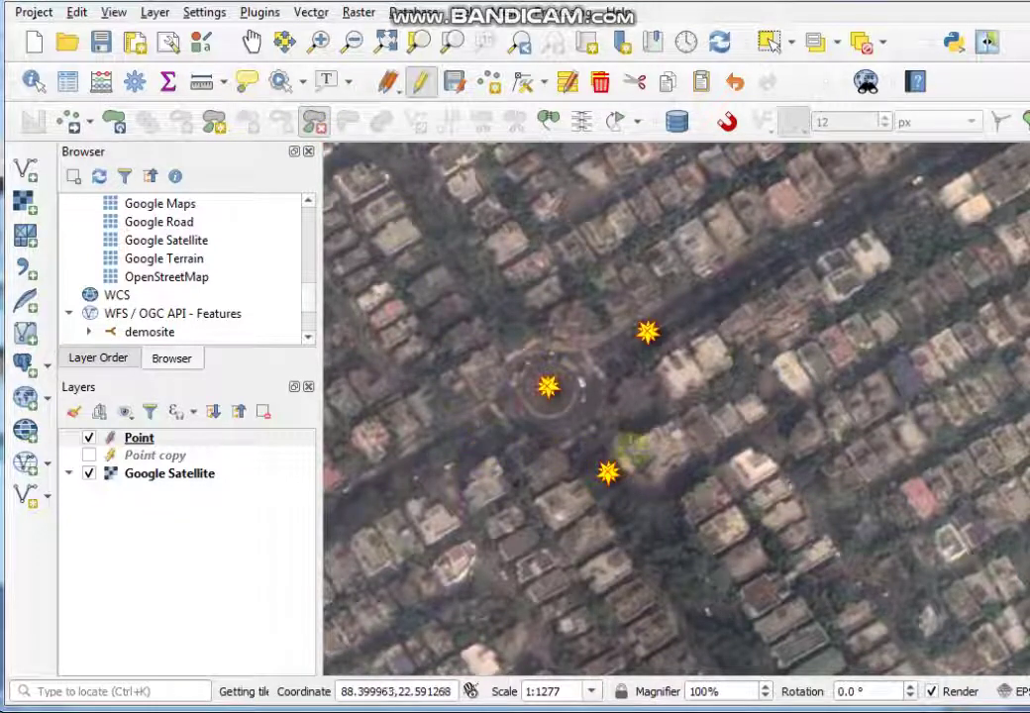
{"action": "left_click", "coordinate": [606, 472]}
{"action": "left_click", "coordinate": [646, 332]}
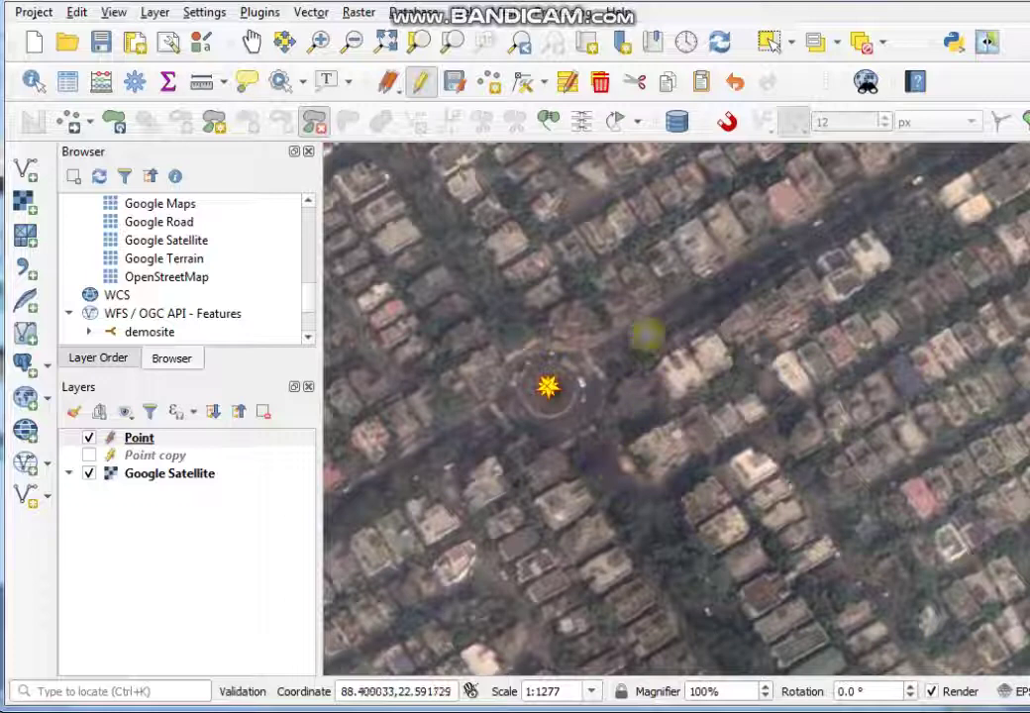
Select the roundabout point and its nearest neighbouring point and merge their attributes, keeping id 2 and Name B.
{"action": "scroll", "coordinate": [632, 374], "scroll_direction": "down", "scroll_amount": 1}
{"action": "scroll", "coordinate": [630, 375], "scroll_direction": "down", "scroll_amount": 1}
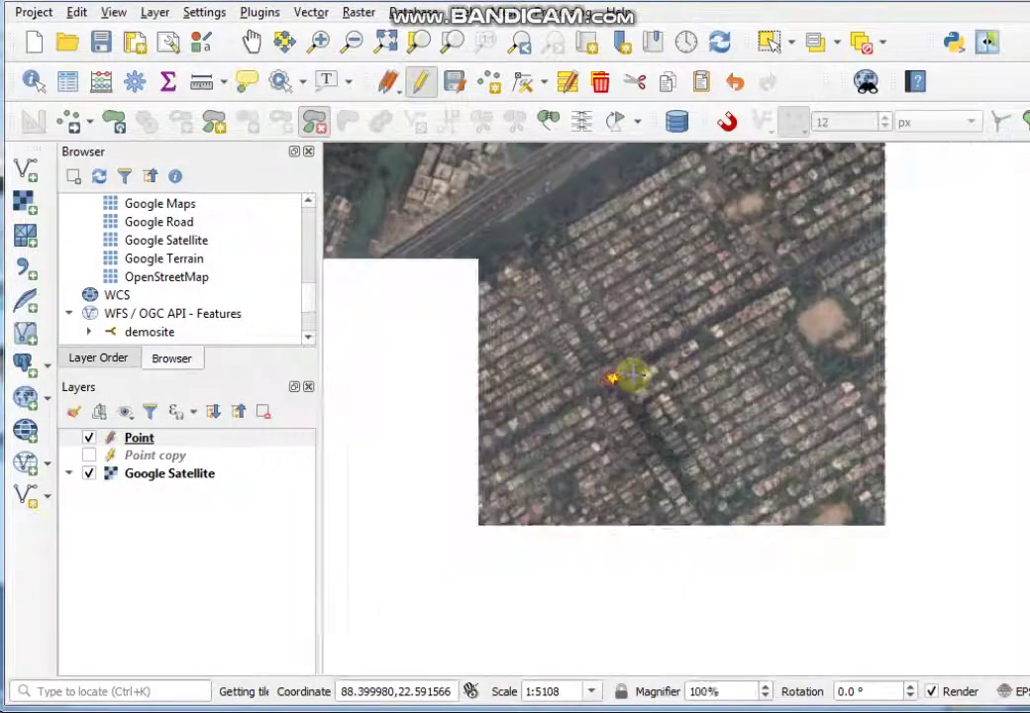
{"action": "left_click_drag", "start_coordinate": [933, 265], "coordinate": [776, 334]}
{"action": "scroll", "coordinate": [777, 335], "scroll_direction": "down", "scroll_amount": 1}
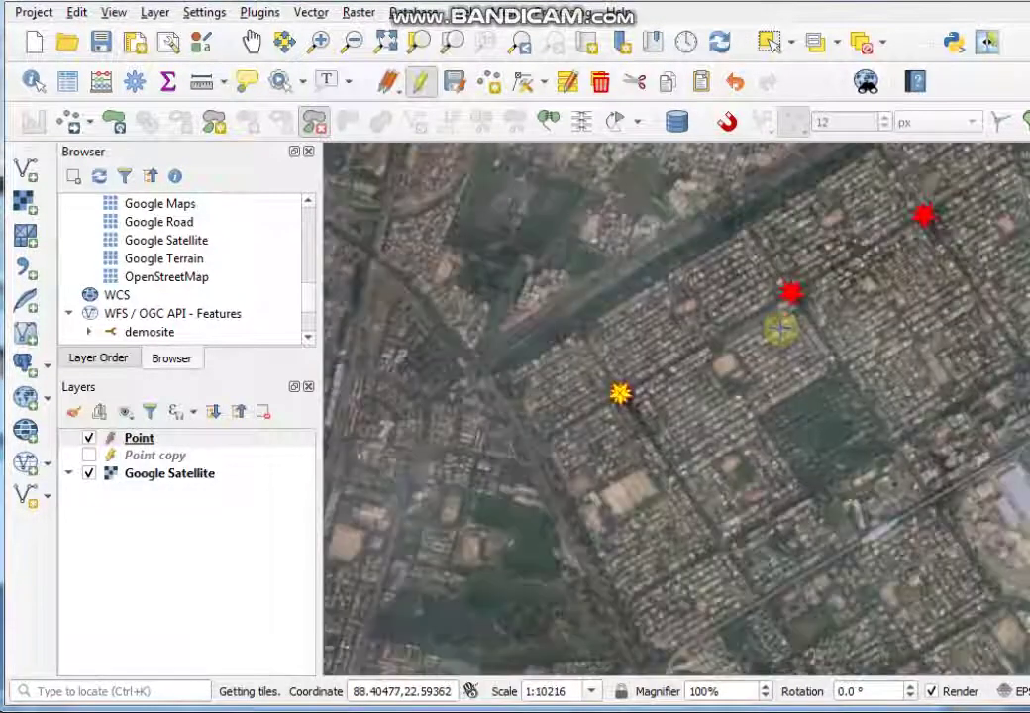
{"action": "left_click", "coordinate": [769, 44]}
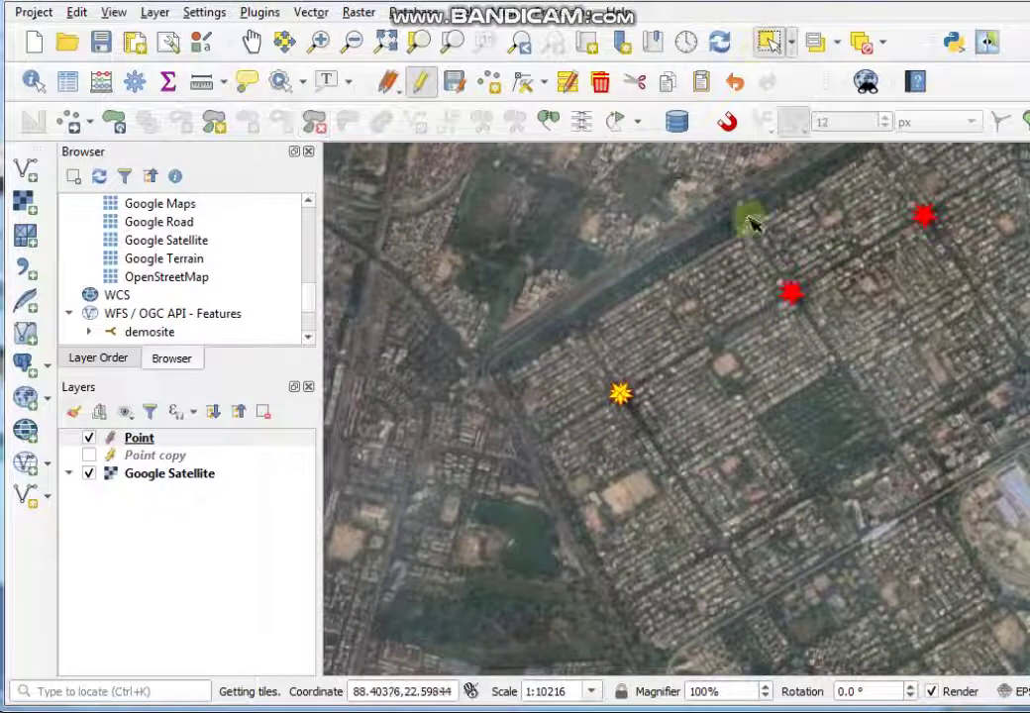
{"action": "left_click_drag", "start_coordinate": [552, 270], "coordinate": [823, 466]}
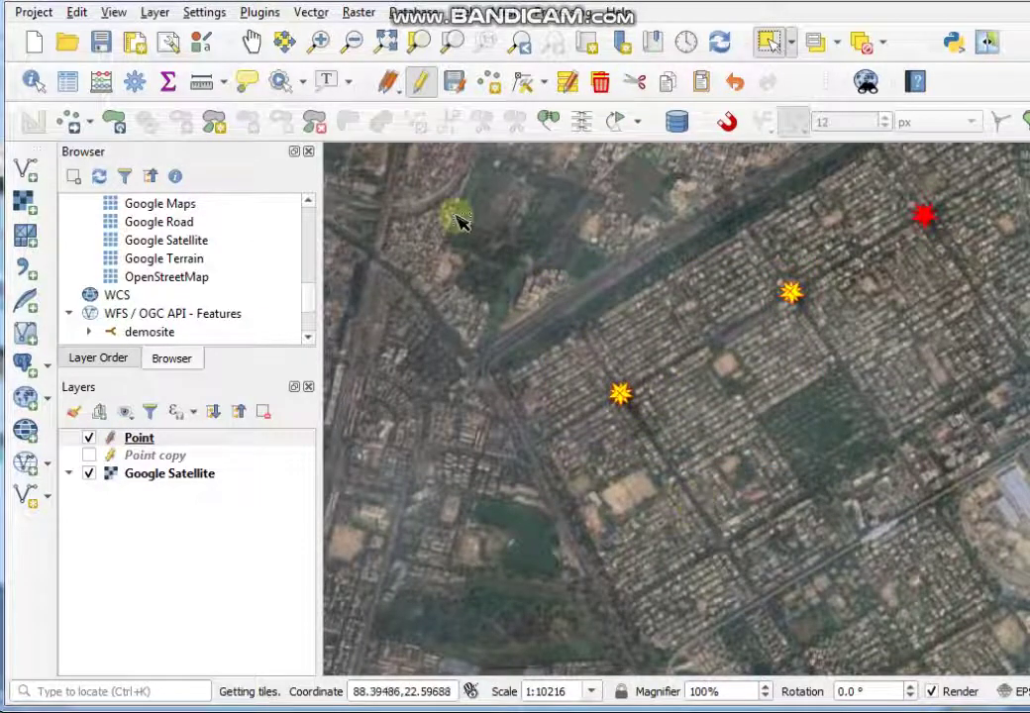
{"action": "left_click", "coordinate": [548, 120]}
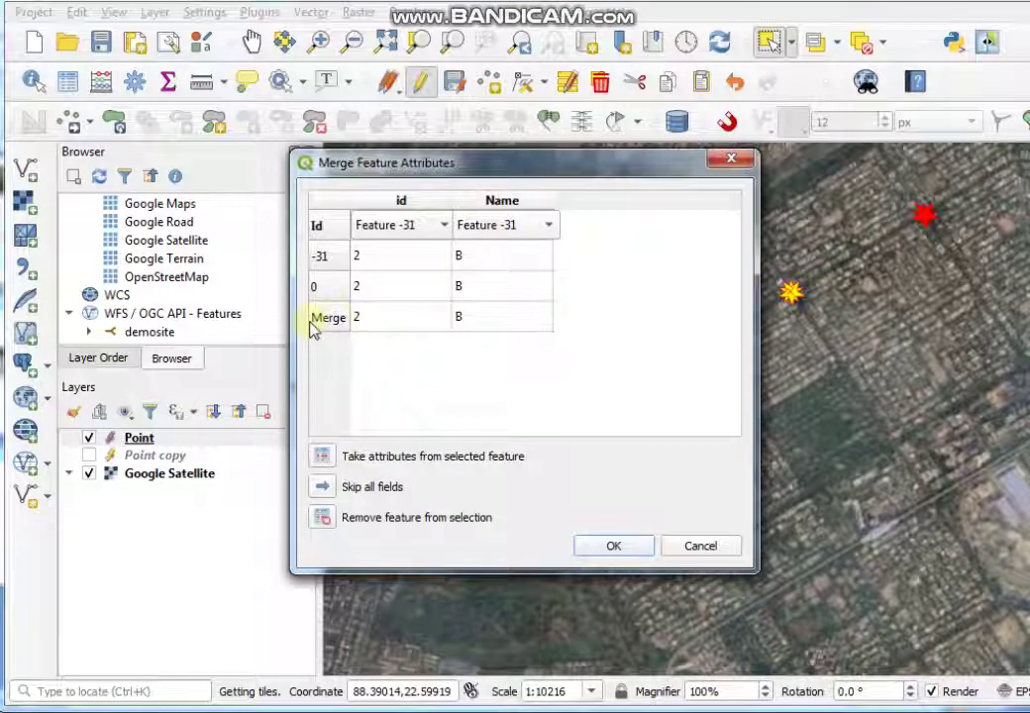
{"action": "left_click", "coordinate": [315, 317]}
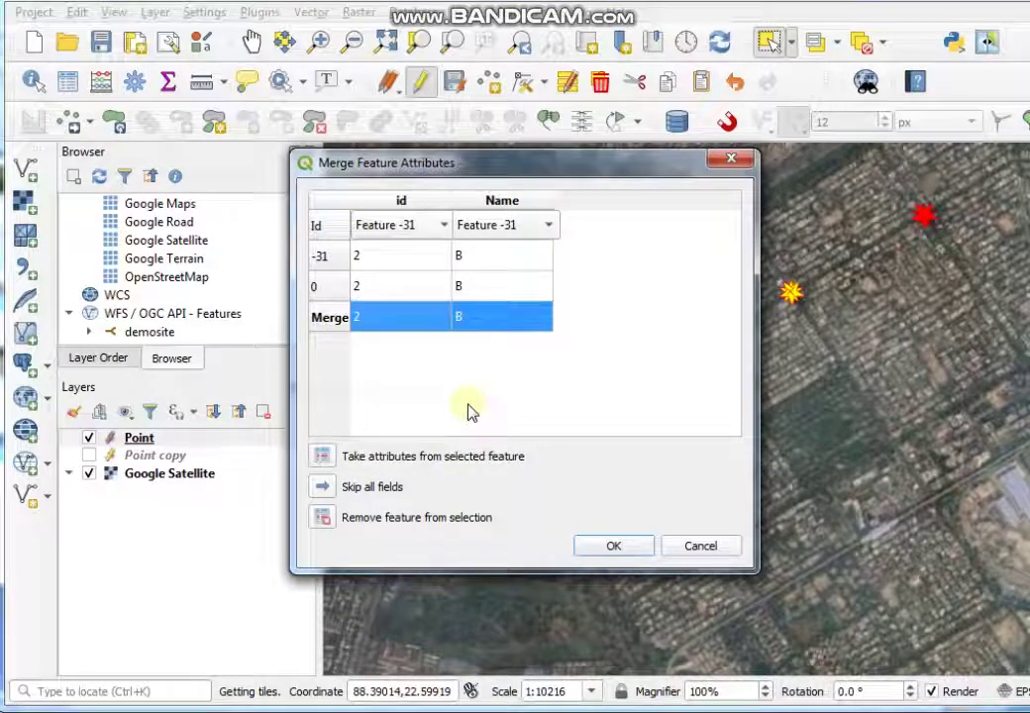
{"action": "left_click", "coordinate": [613, 548]}
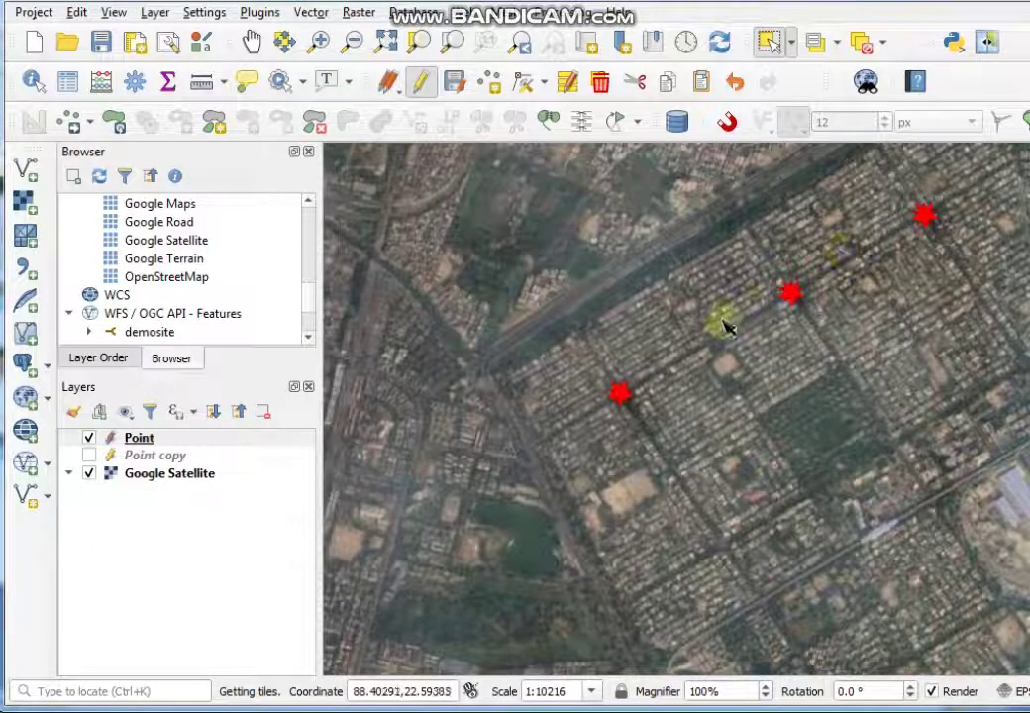
Open the Point layer's attribute table and examine its rows.
{"action": "left_click", "coordinate": [144, 437]}
{"action": "right_click", "coordinate": [143, 439]}
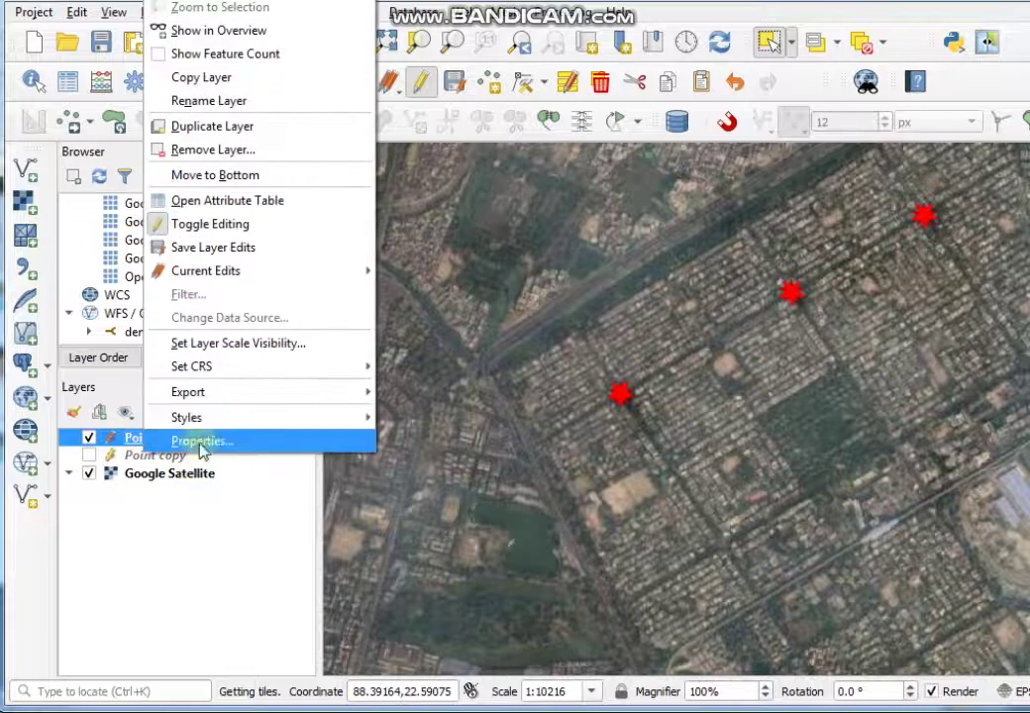
{"action": "left_click", "coordinate": [228, 202]}
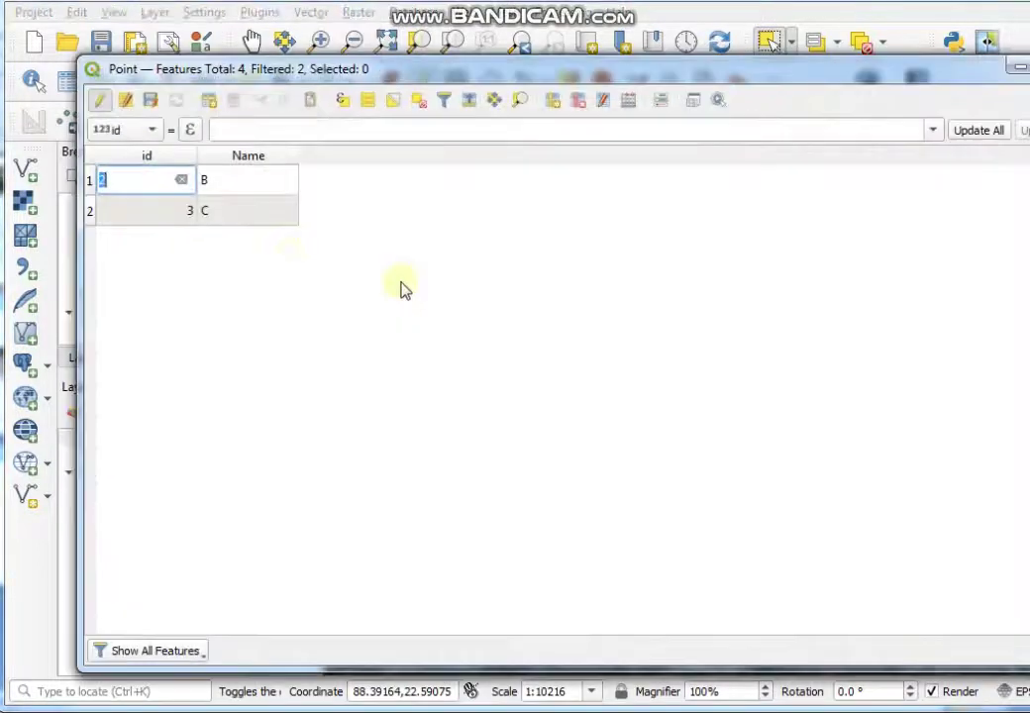
{"action": "left_click", "coordinate": [89, 180]}
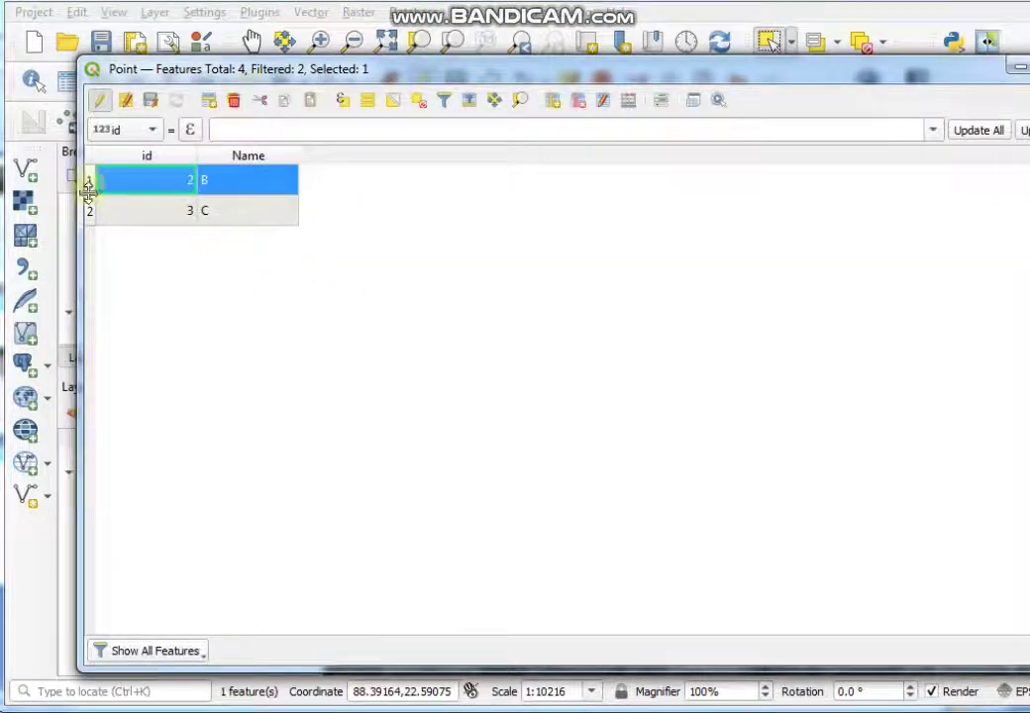
{"action": "left_click", "coordinate": [90, 210]}
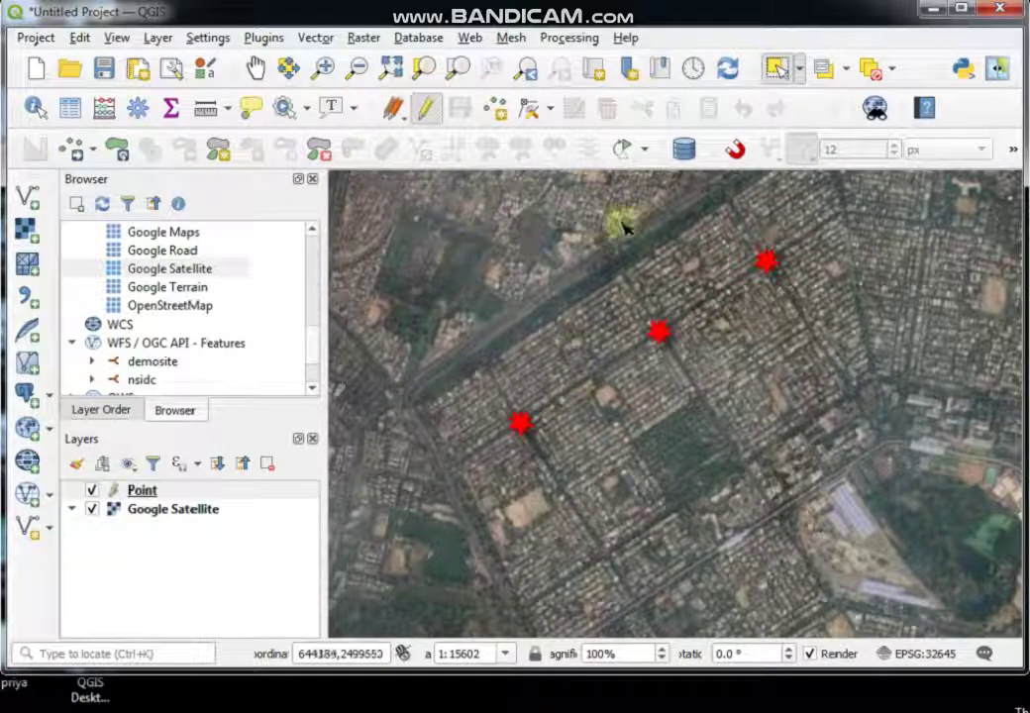
Select the southwestern roundabout point and activate the Vertex tool with Advanced Digitizing and its cursor floater enabled.
{"action": "left_click", "coordinate": [777, 68]}
{"action": "left_click_drag", "start_coordinate": [476, 375], "coordinate": [574, 470]}
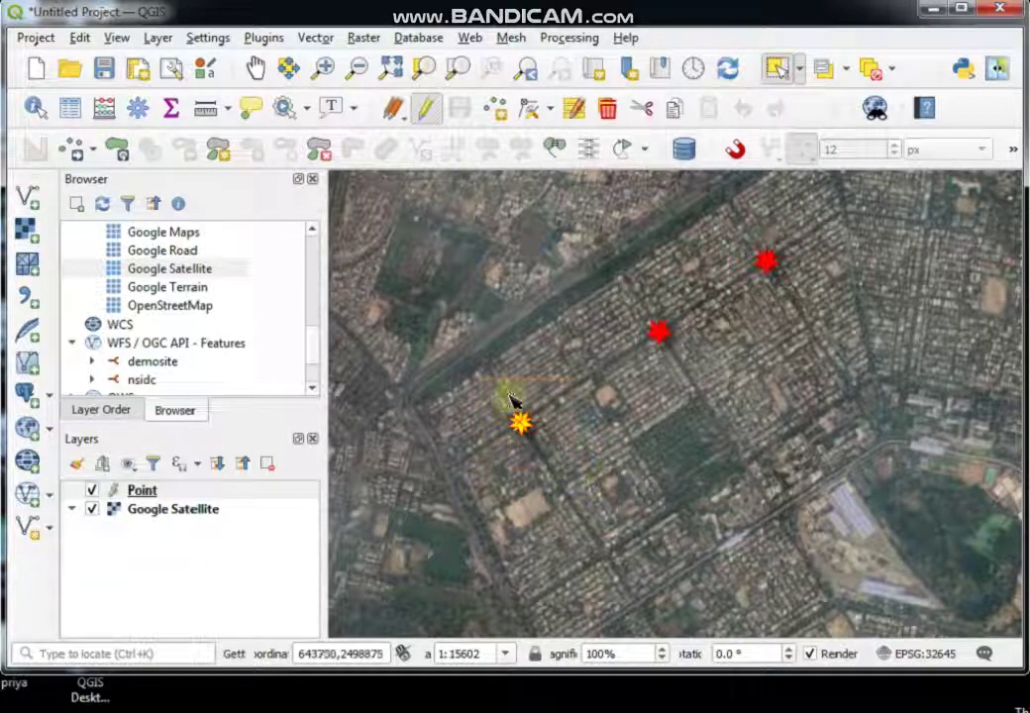
{"action": "left_click", "coordinate": [530, 112]}
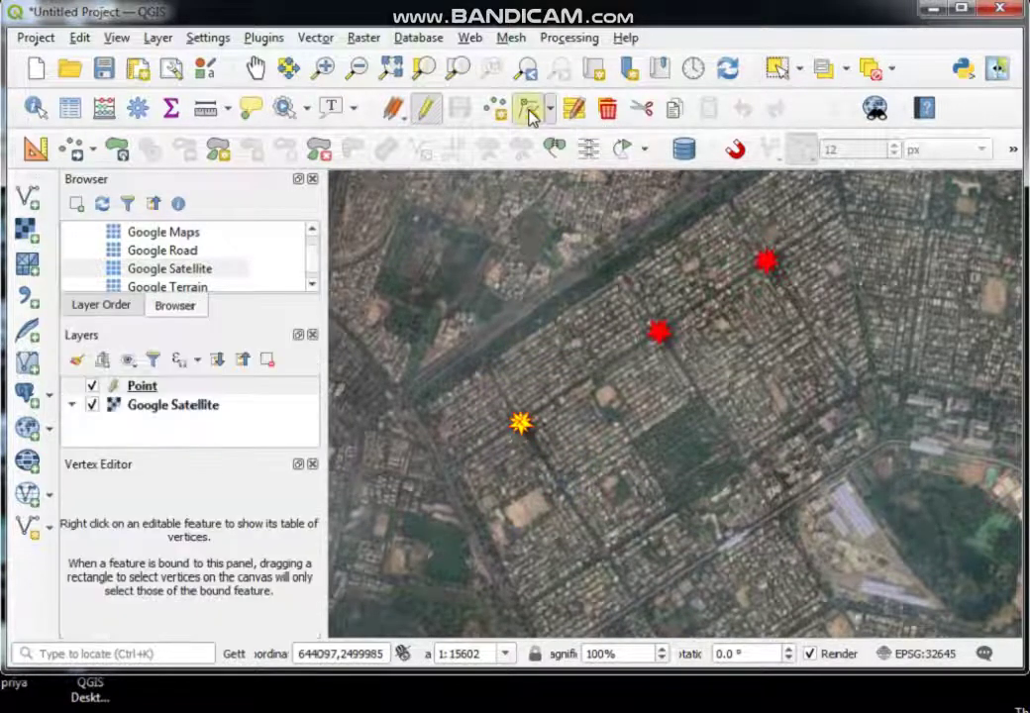
{"action": "left_click", "coordinate": [37, 151]}
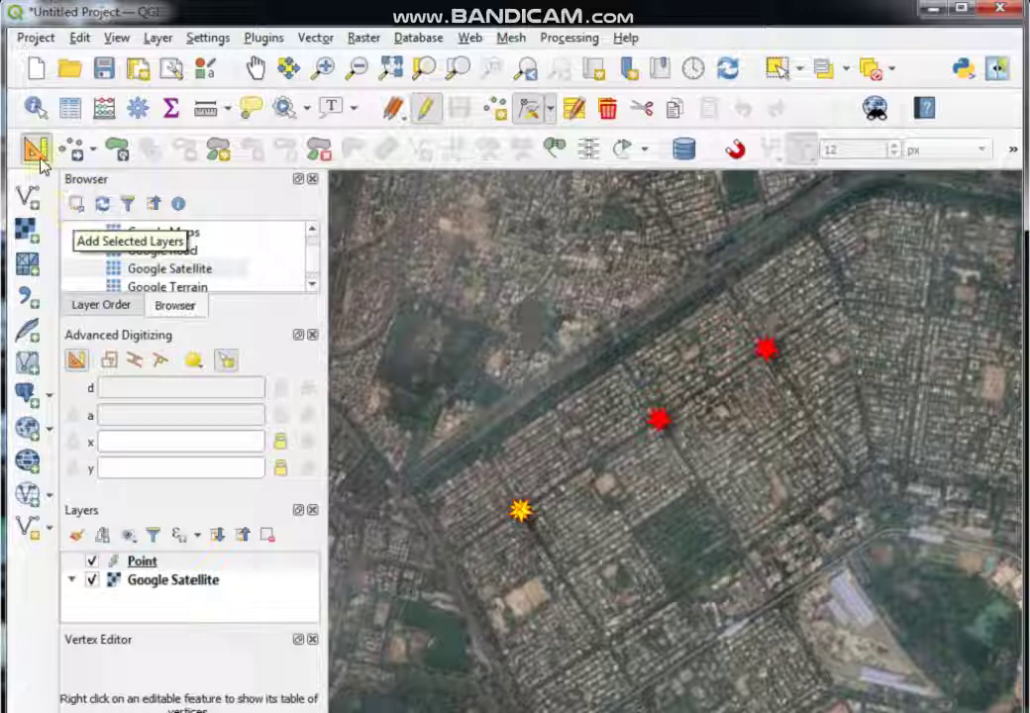
{"action": "left_click", "coordinate": [226, 360]}
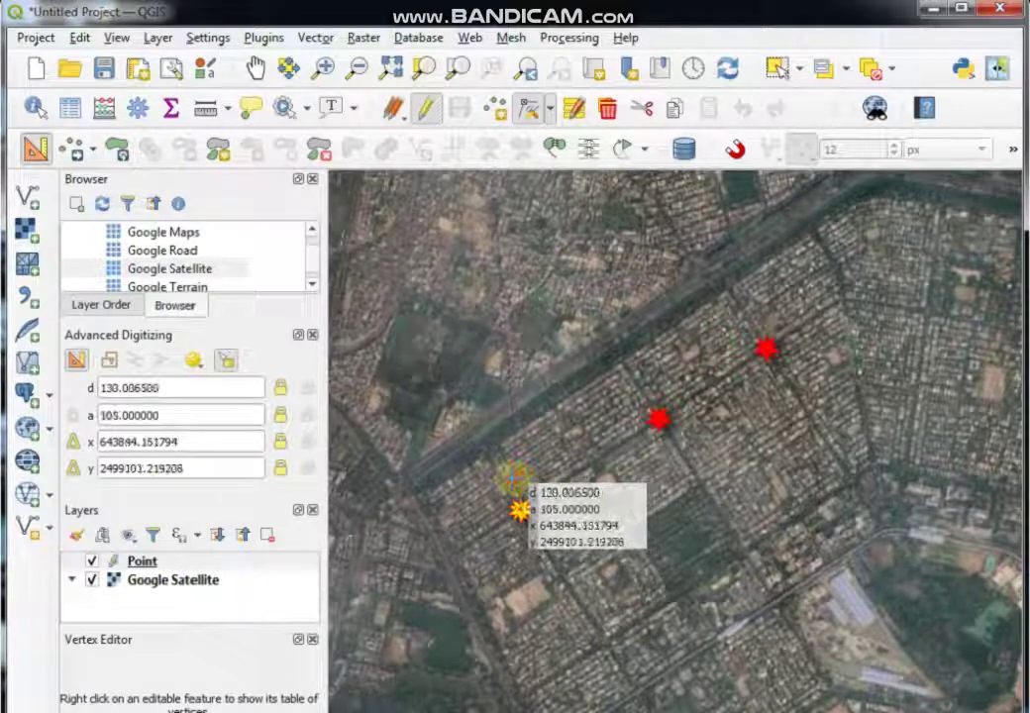
Move the selected point off the roundabout by about 101.6 m at an angle of 120°.
{"action": "scroll", "coordinate": [513, 482], "scroll_direction": "up", "scroll_amount": 1}
{"action": "scroll", "coordinate": [513, 495], "scroll_direction": "up", "scroll_amount": 1}
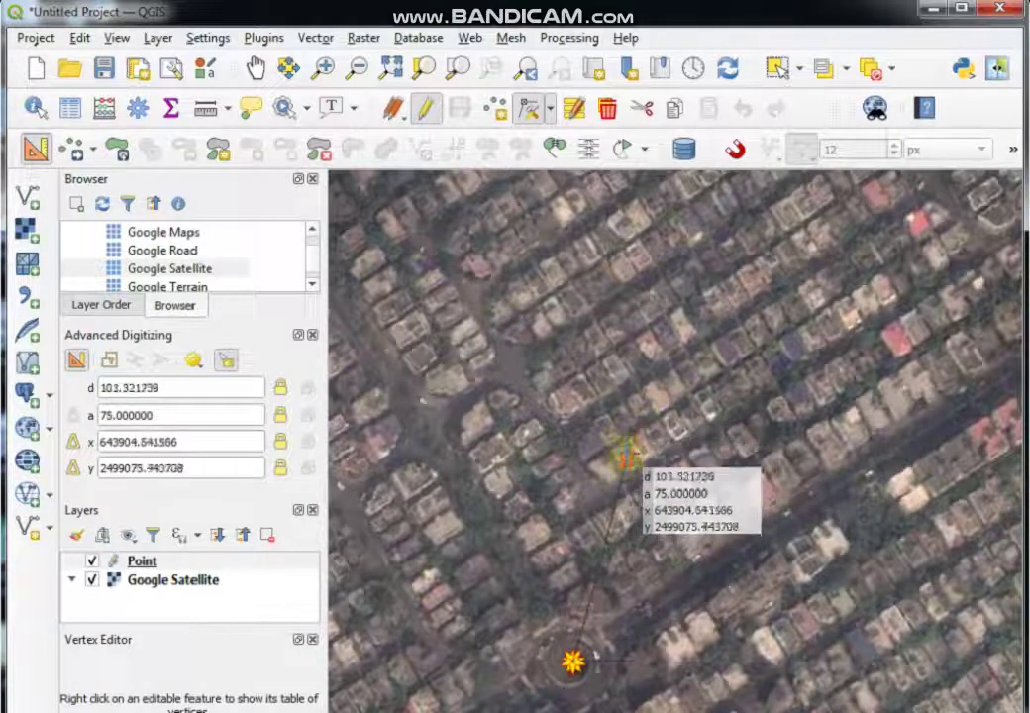
{"action": "key", "text": "Down"}
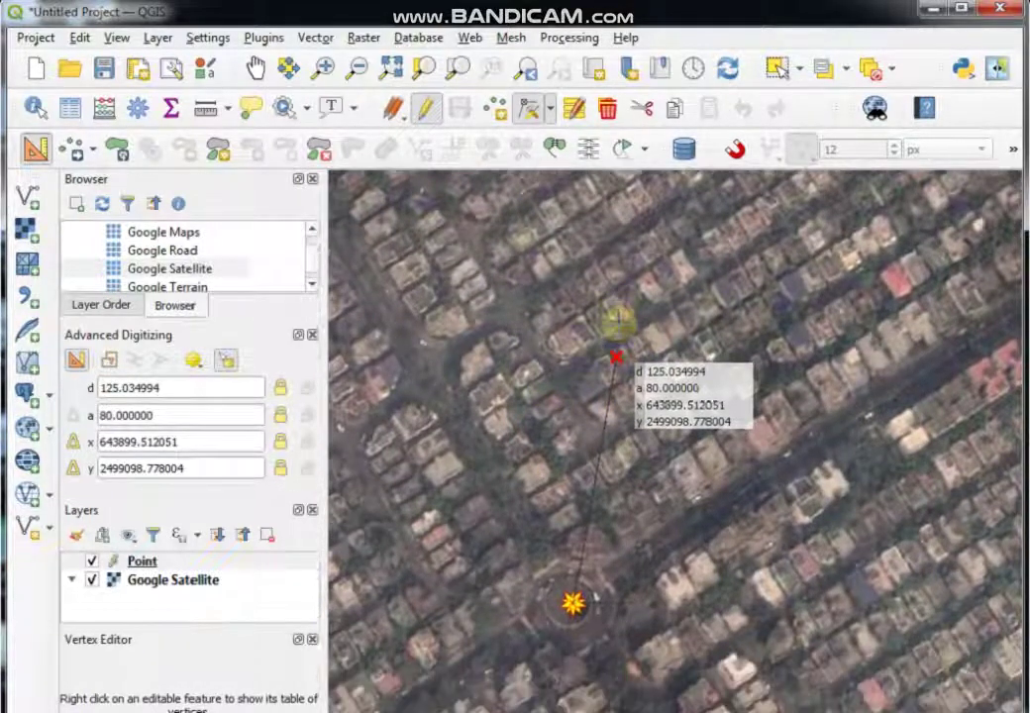
{"action": "key", "text": "Down"}
{"action": "key", "text": "Down"}
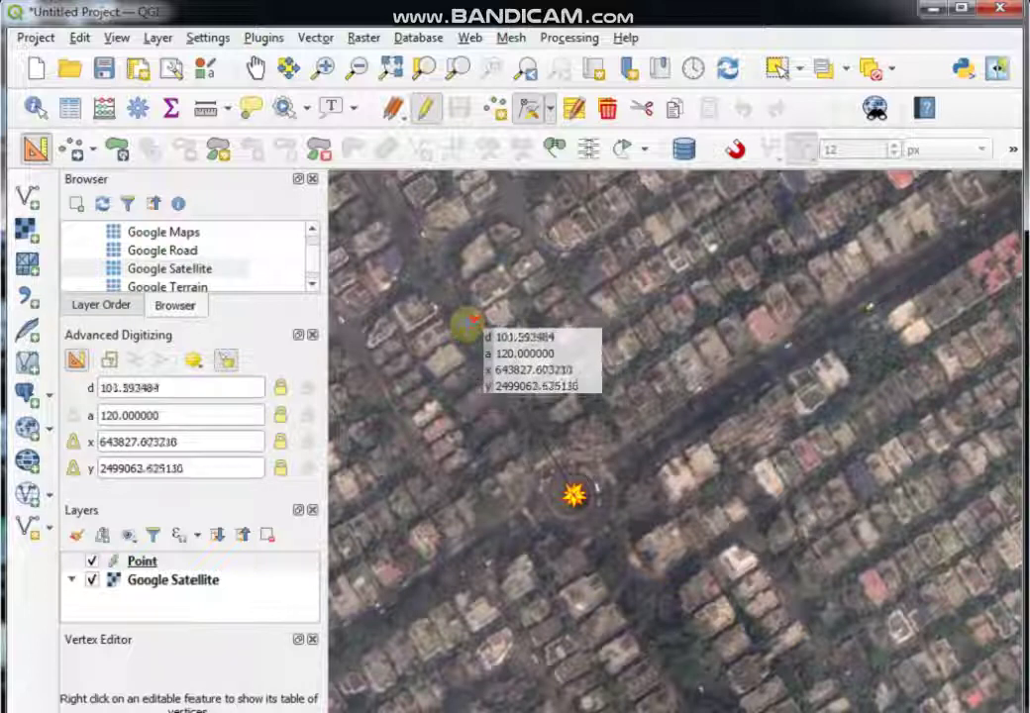
{"action": "left_click", "coordinate": [467, 323]}
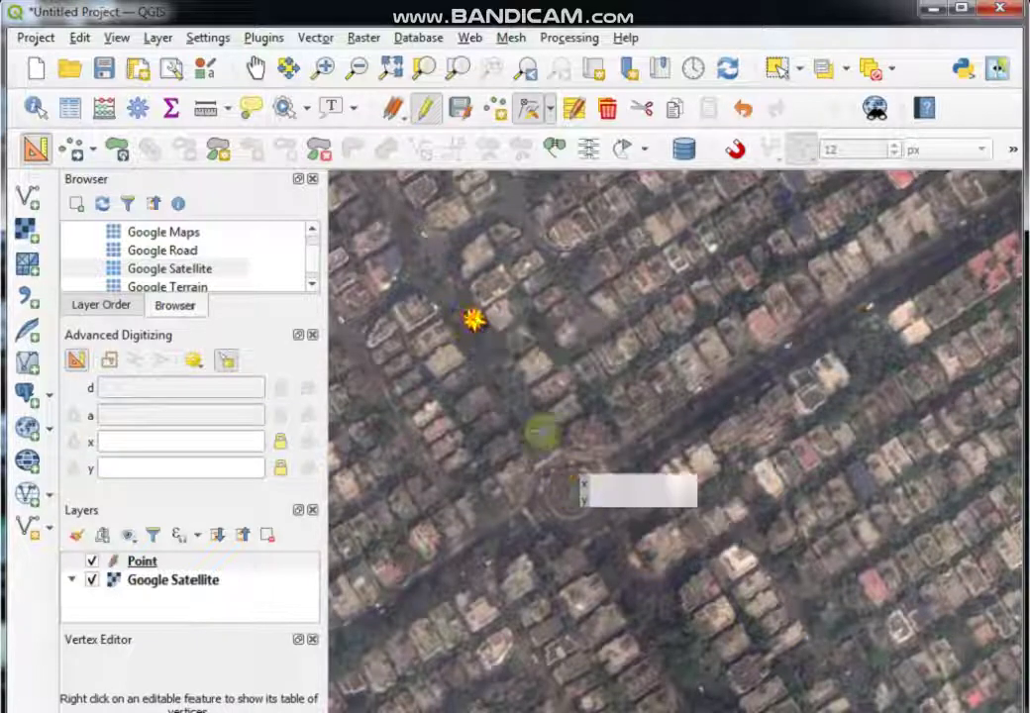
Move the point back onto the roundabout centre, about 102.7 m away at an angle of -60°.
{"action": "left_click_drag", "start_coordinate": [558, 446], "coordinate": [543, 396]}
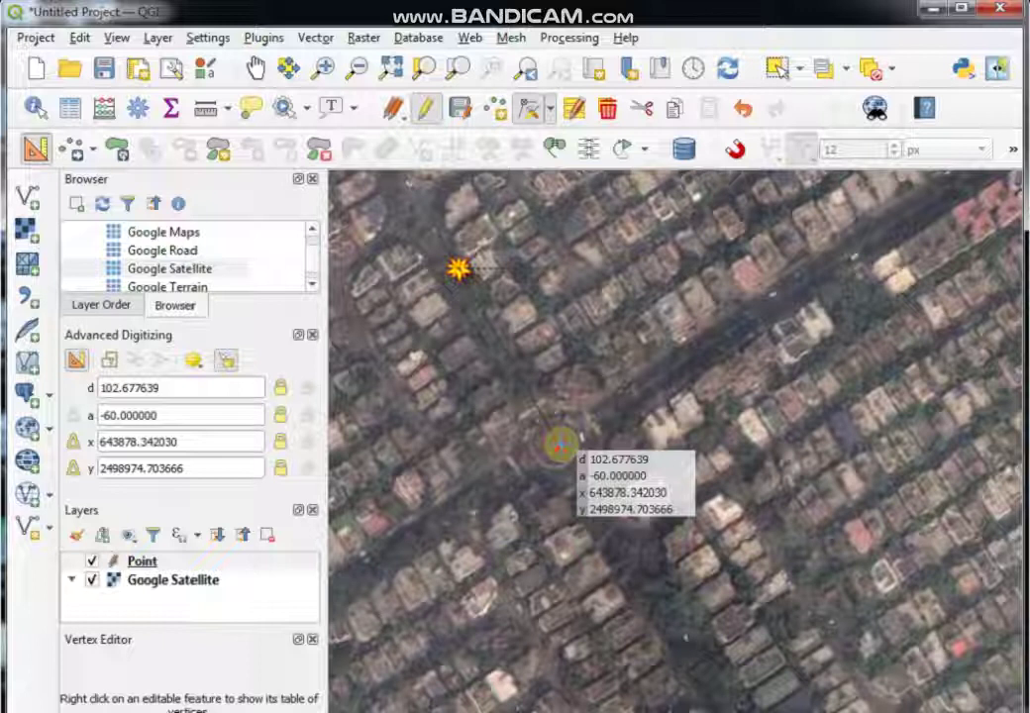
{"action": "left_click", "coordinate": [560, 446]}
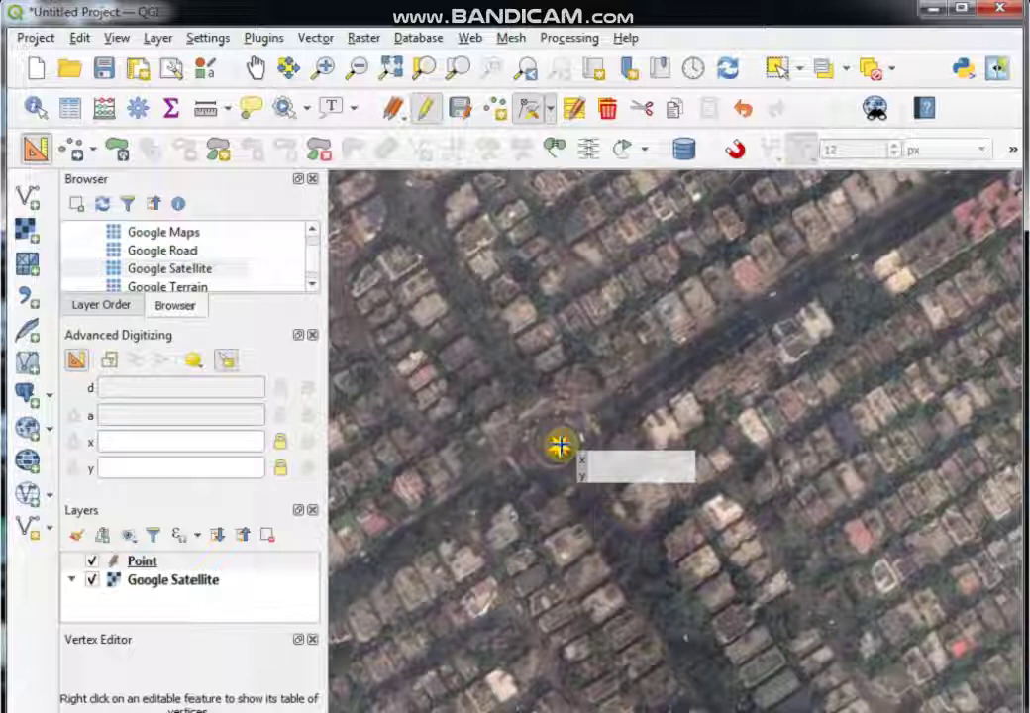
{"action": "scroll", "coordinate": [560, 446], "scroll_direction": "down", "scroll_amount": 1}
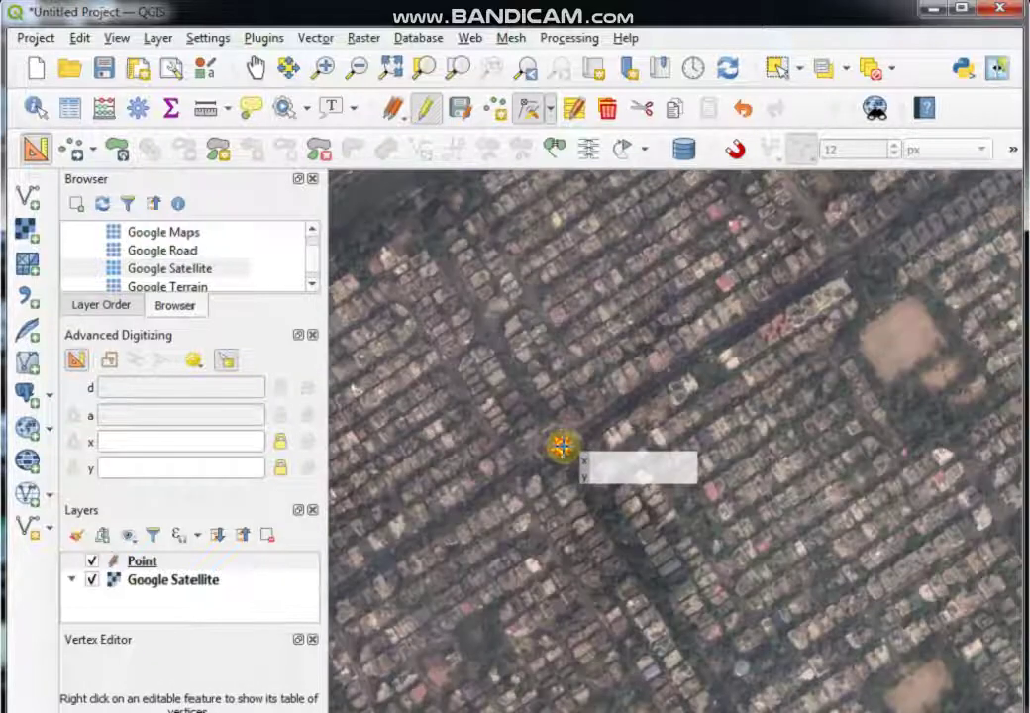